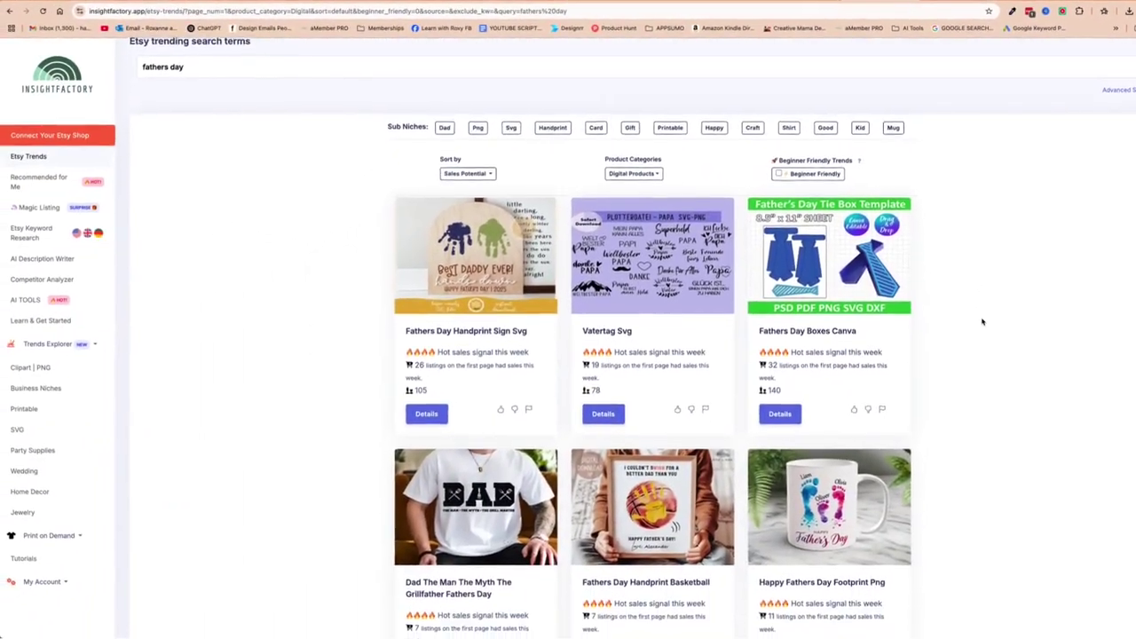
- Browse the Father's Day digital product trends and the Etsy listings for Father's Day printables and coloring coupons
{"action": "scroll", "coordinate": [982, 321], "scroll_direction": "down", "scroll_amount": 2}
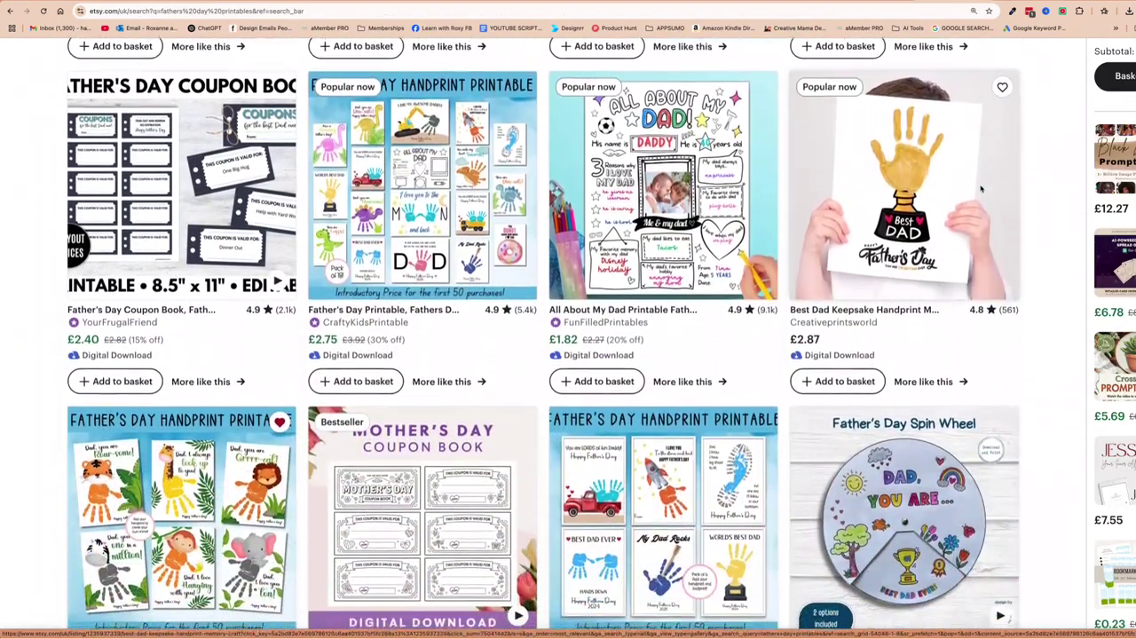
{"action": "scroll", "coordinate": [981, 188], "scroll_direction": "down", "scroll_amount": 4}
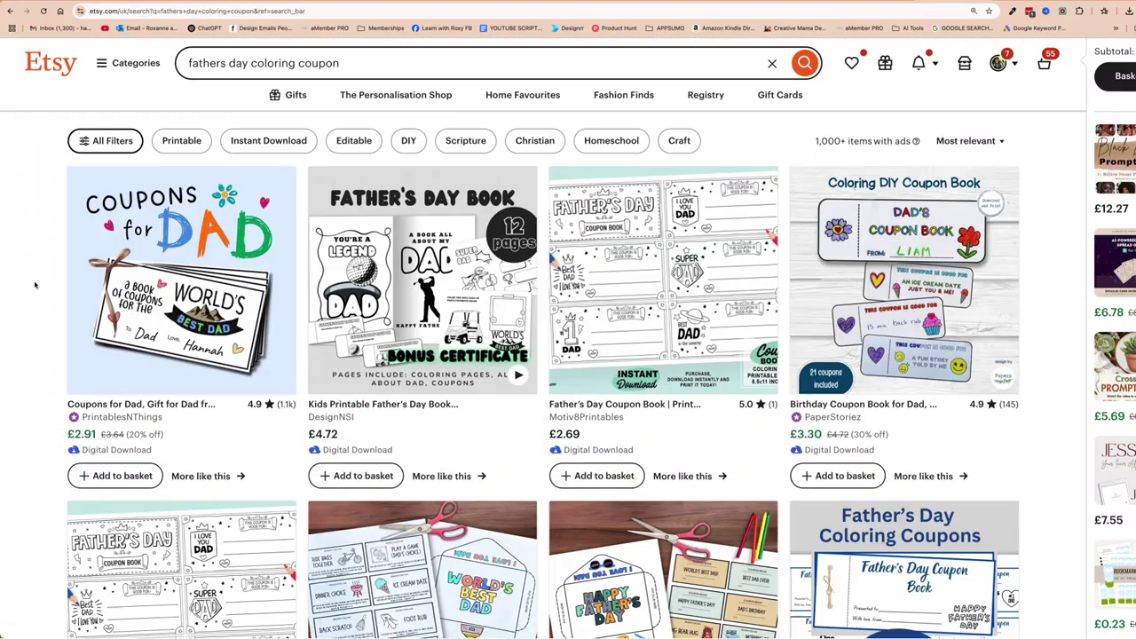
{"action": "scroll", "coordinate": [34, 284], "scroll_direction": "down", "scroll_amount": 1}
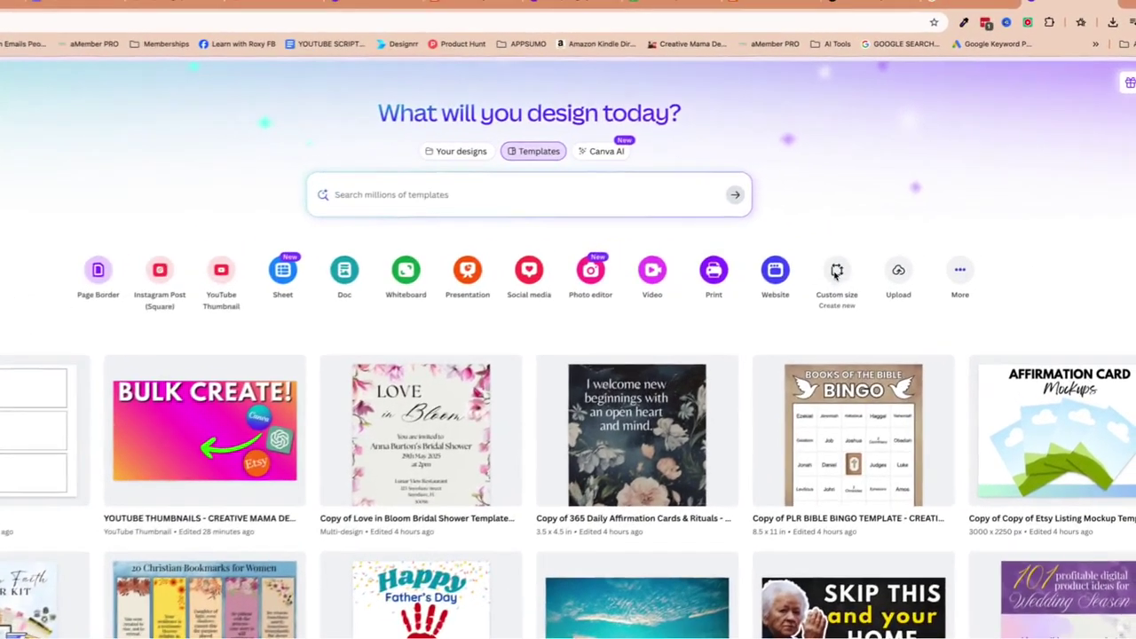
- Create a new Canva design with a custom size of 5.5 × 4.25 in
{"action": "left_click", "coordinate": [912, 207]}
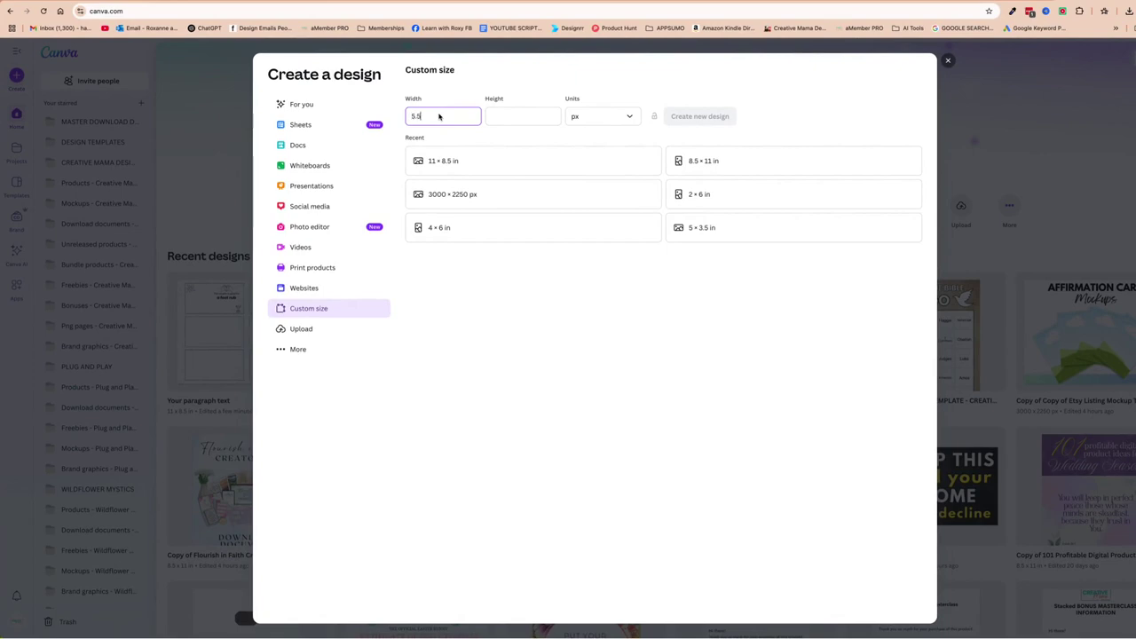
{"action": "left_click", "coordinate": [617, 118]}
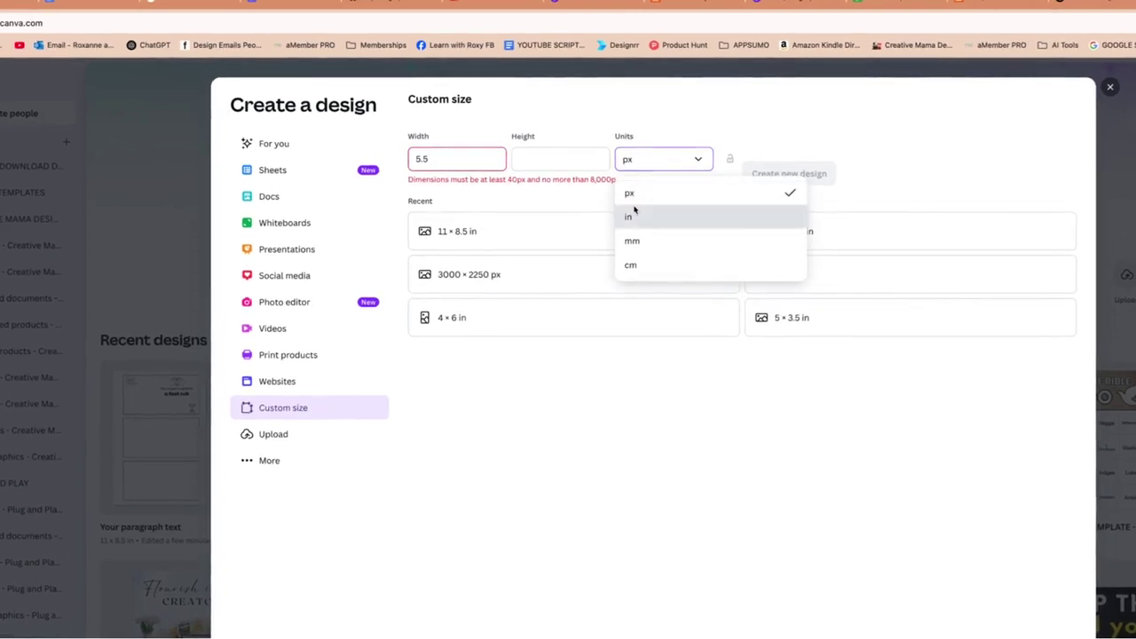
{"action": "left_click", "coordinate": [632, 216]}
{"action": "type", "text": "5.5"}
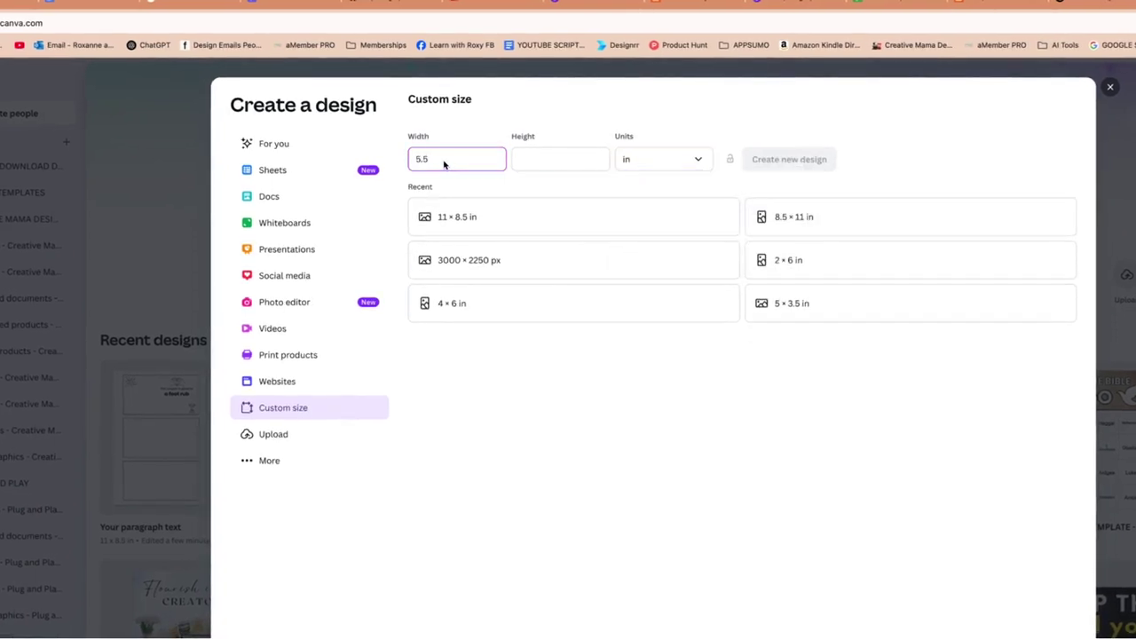
{"action": "left_click", "coordinate": [565, 161]}
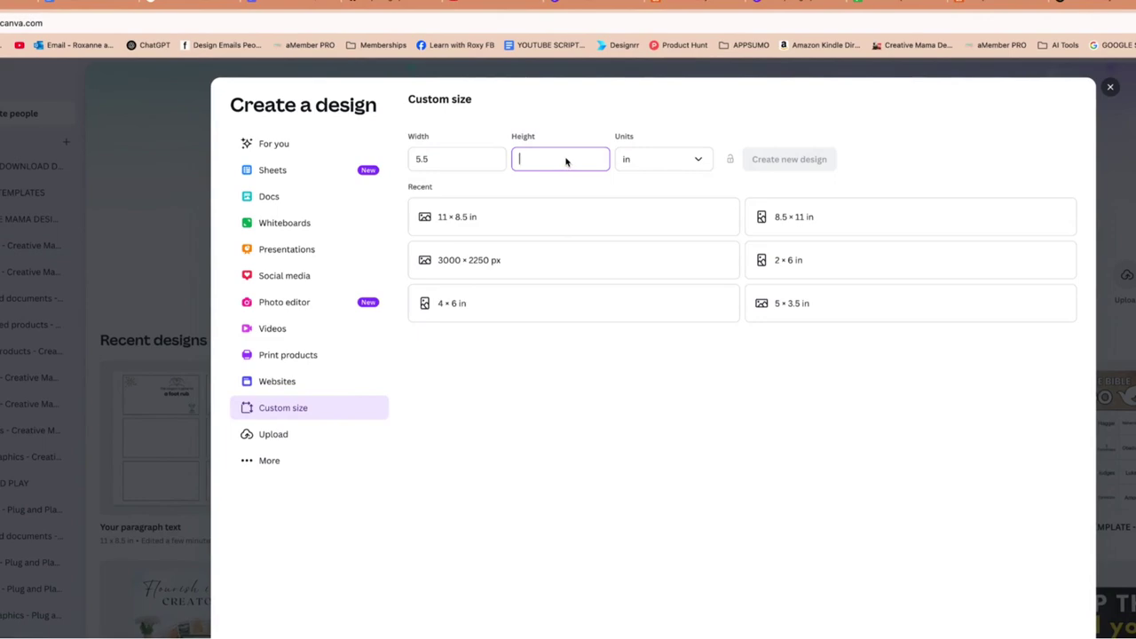
{"action": "type", "text": "4.25"}
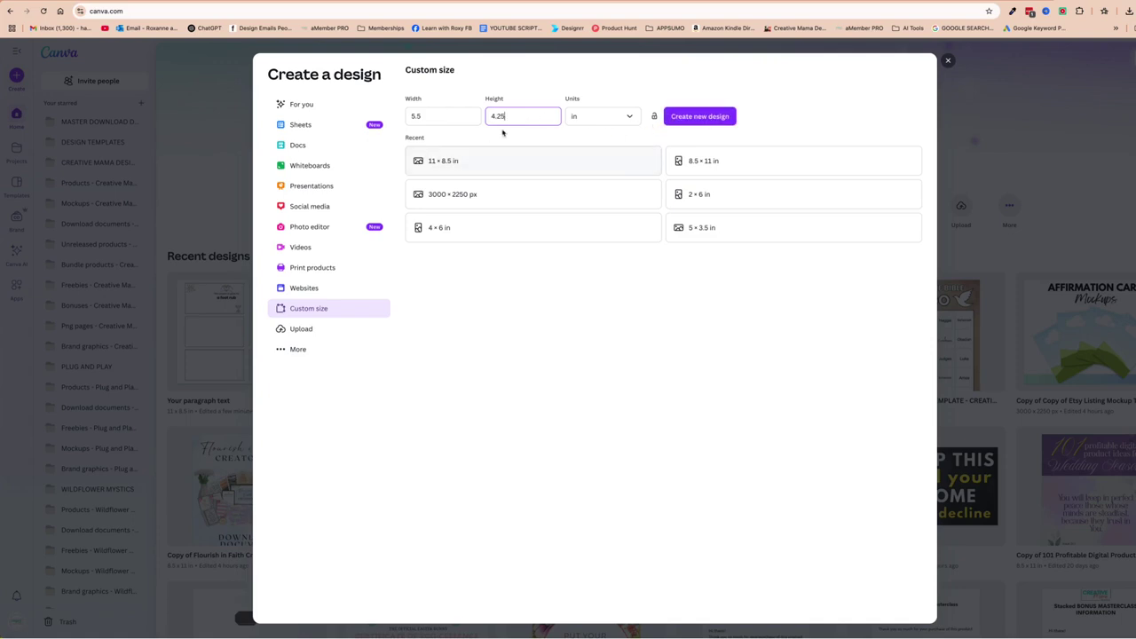
{"action": "left_click", "coordinate": [683, 114]}
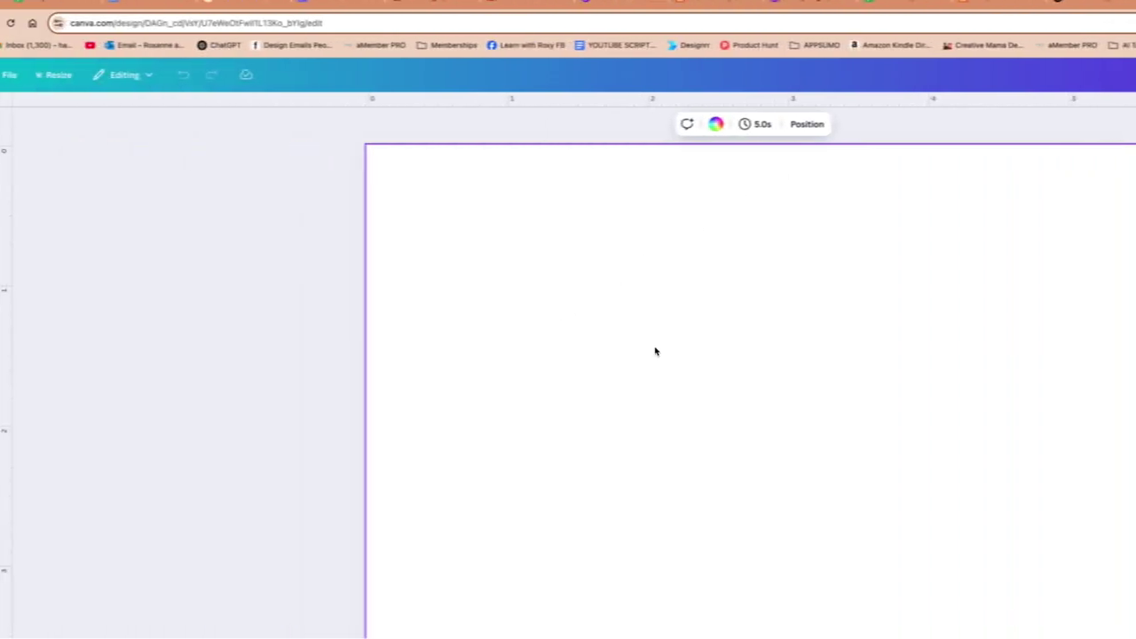
- Add a square shape and stretch it into a rectangle about 5.1 × 3.7 in that nearly fills the page
{"action": "left_click", "coordinate": [17, 160]}
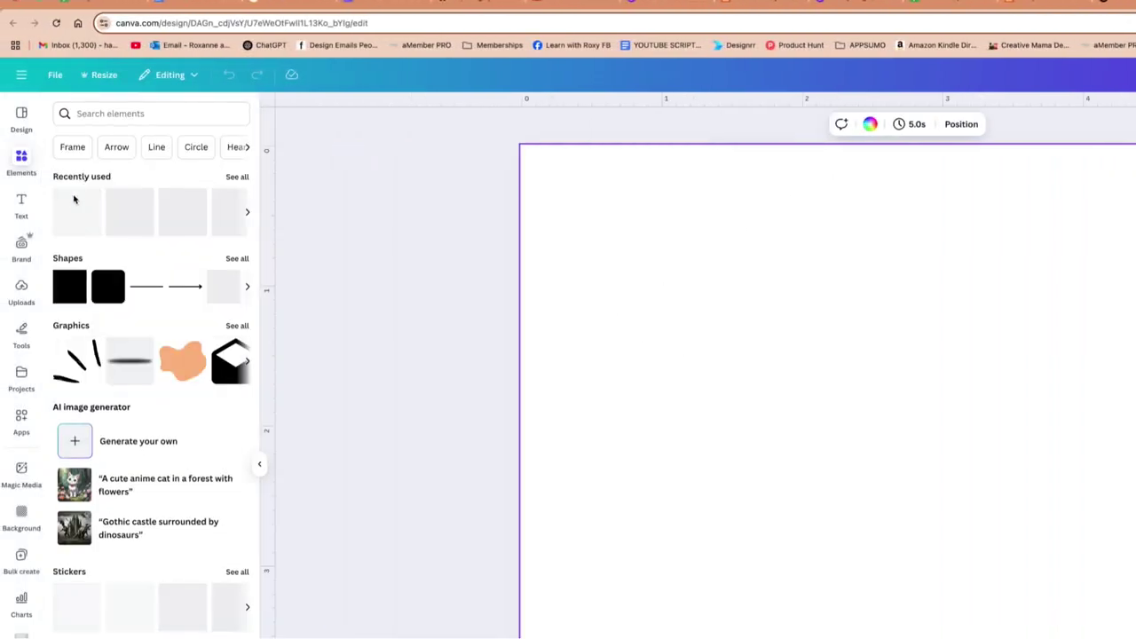
{"action": "left_click", "coordinate": [71, 282]}
{"action": "left_click_drag", "start_coordinate": [819, 352], "coordinate": [562, 191]}
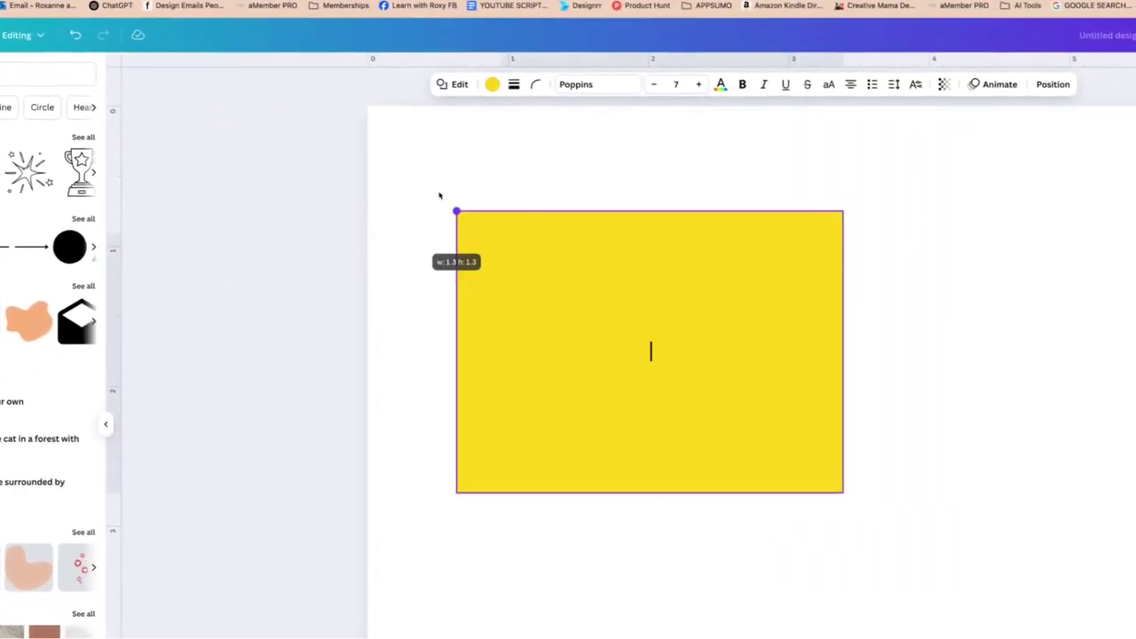
{"action": "left_click_drag", "start_coordinate": [404, 150], "coordinate": [392, 135]}
{"action": "left_click_drag", "start_coordinate": [837, 489], "coordinate": [1083, 584]}
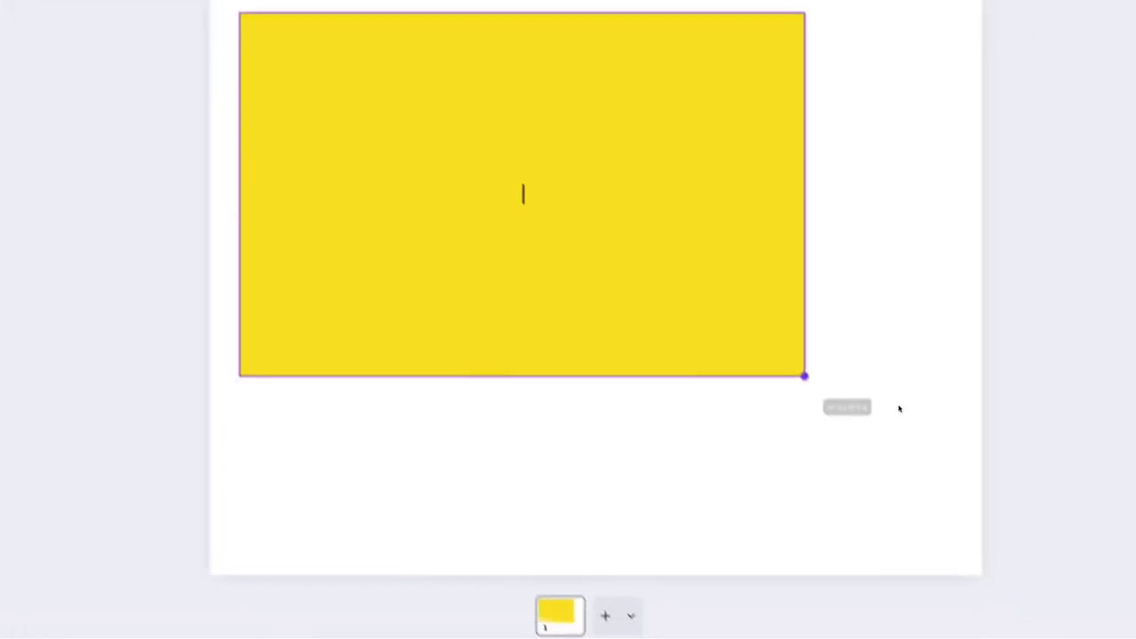
{"action": "left_click_drag", "start_coordinate": [897, 437], "coordinate": [918, 503]}
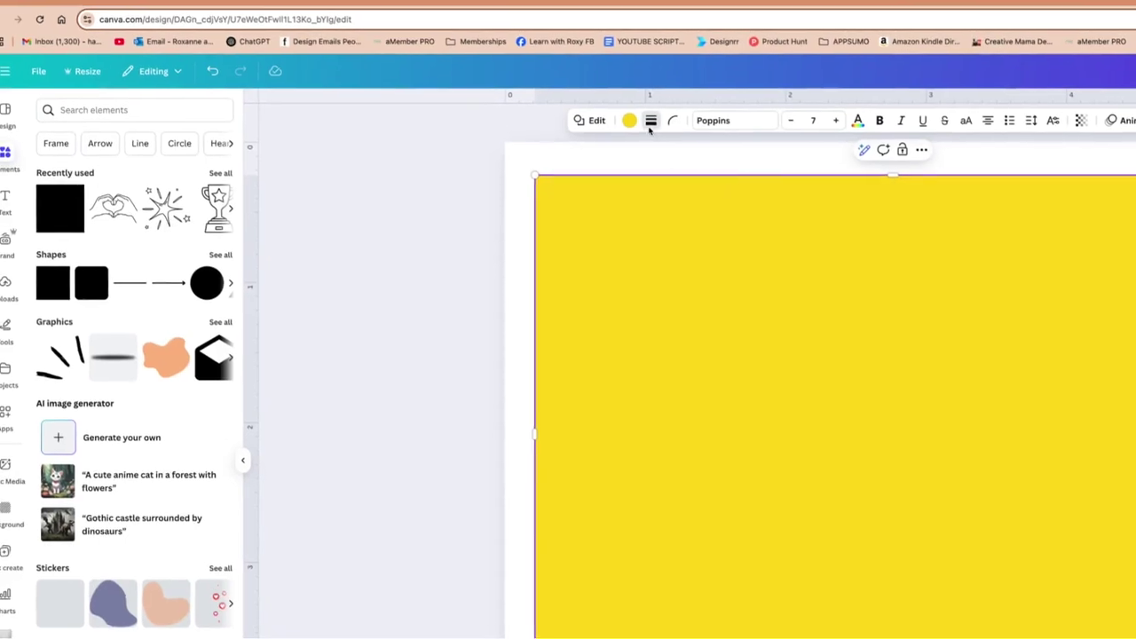
- Give the rectangle a short-dashed border with a weight of 2
{"action": "left_click", "coordinate": [651, 122]}
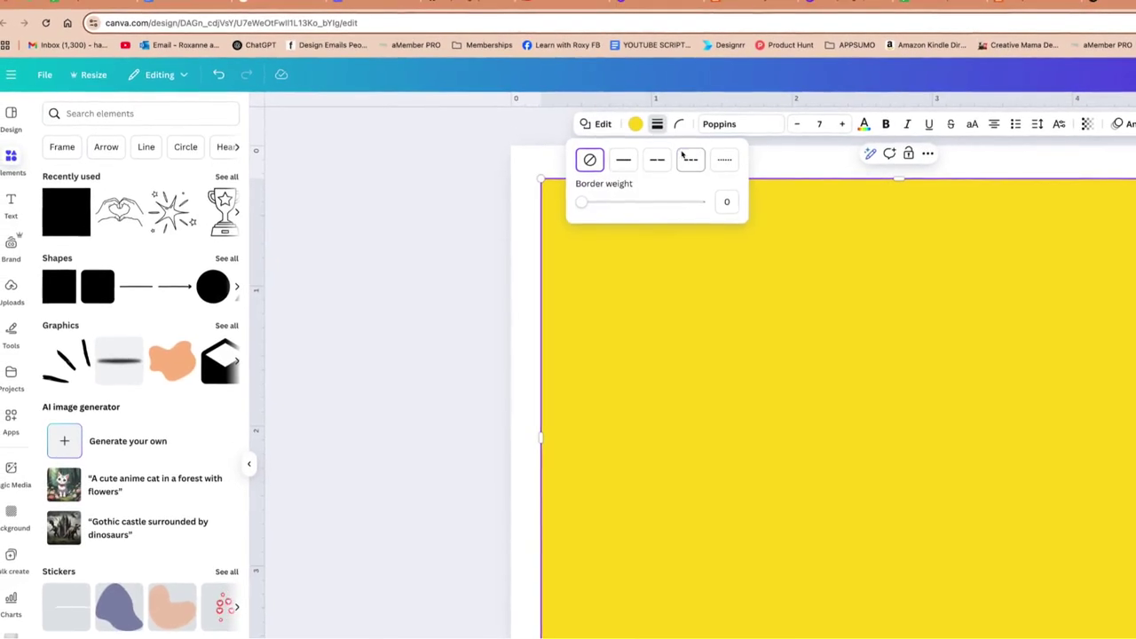
{"action": "left_click", "coordinate": [684, 155]}
{"action": "left_click_drag", "start_coordinate": [586, 201], "coordinate": [582, 203]}
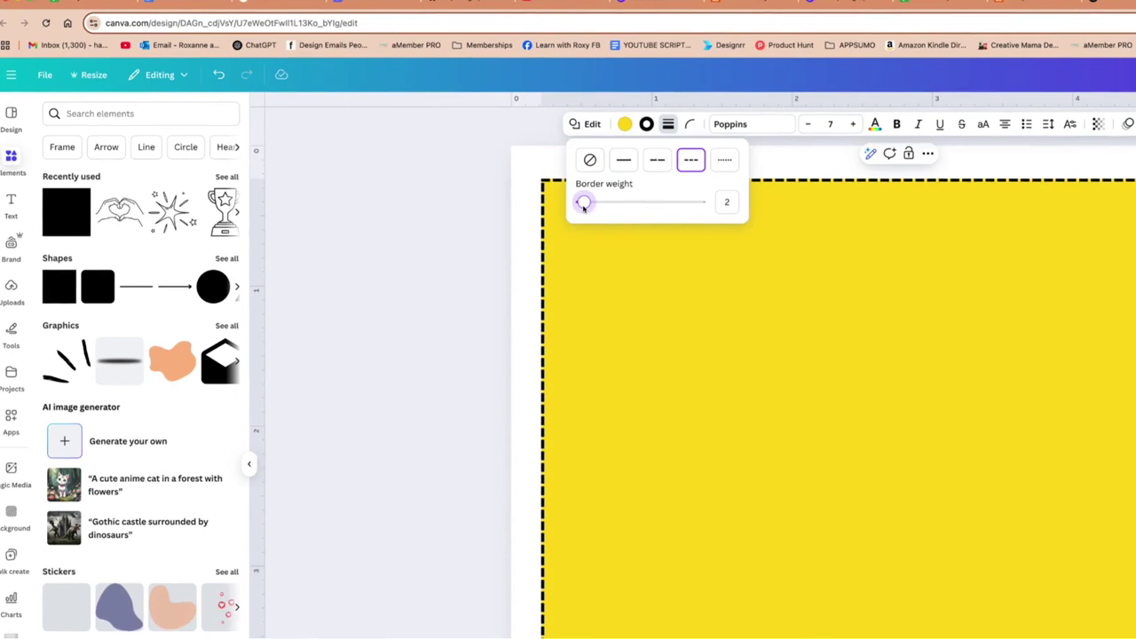
{"action": "left_click", "coordinate": [723, 167]}
{"action": "left_click", "coordinate": [686, 165]}
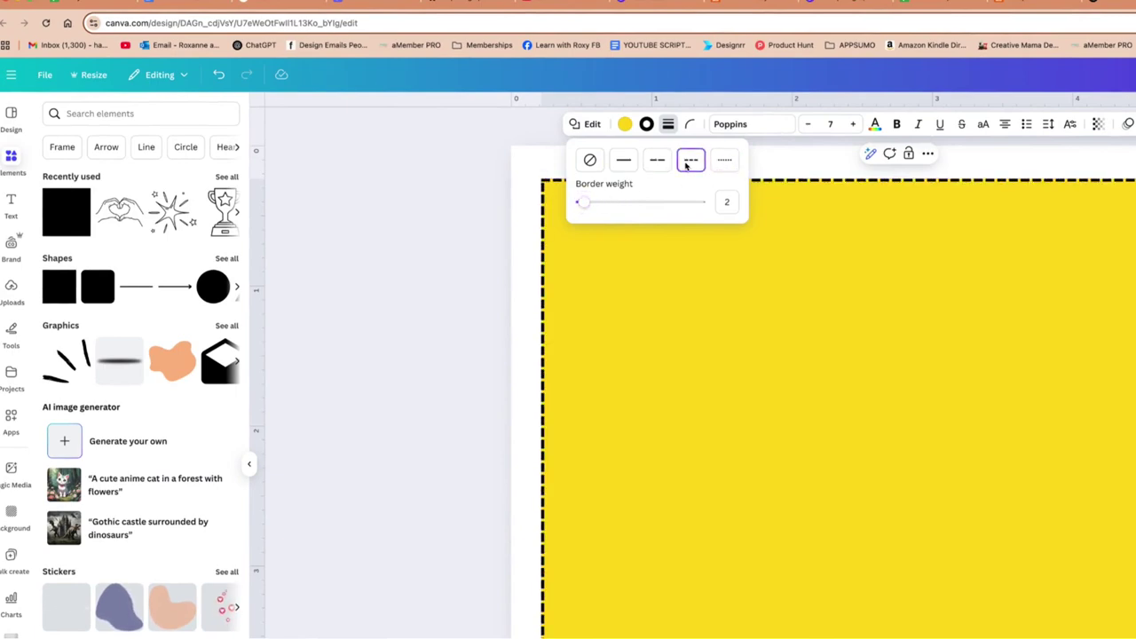
{"action": "left_click", "coordinate": [657, 164]}
{"action": "left_click", "coordinate": [693, 161]}
- Change the rectangle's fill color to white
{"action": "left_click", "coordinate": [625, 124]}
{"action": "left_click", "coordinate": [203, 194]}
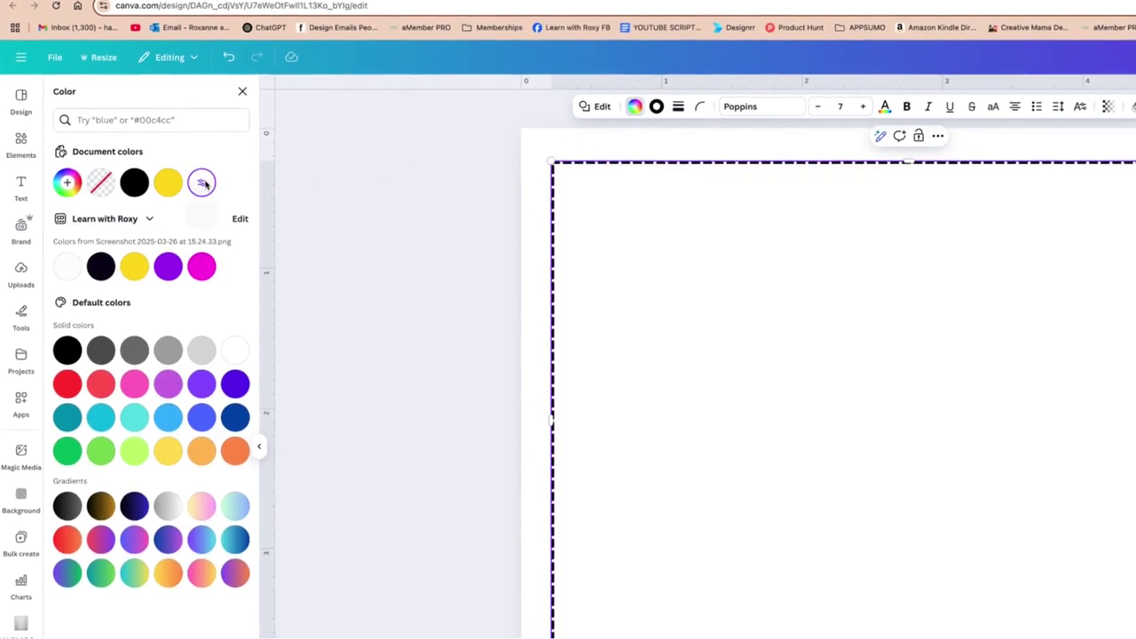
{"action": "left_click", "coordinate": [649, 408]}
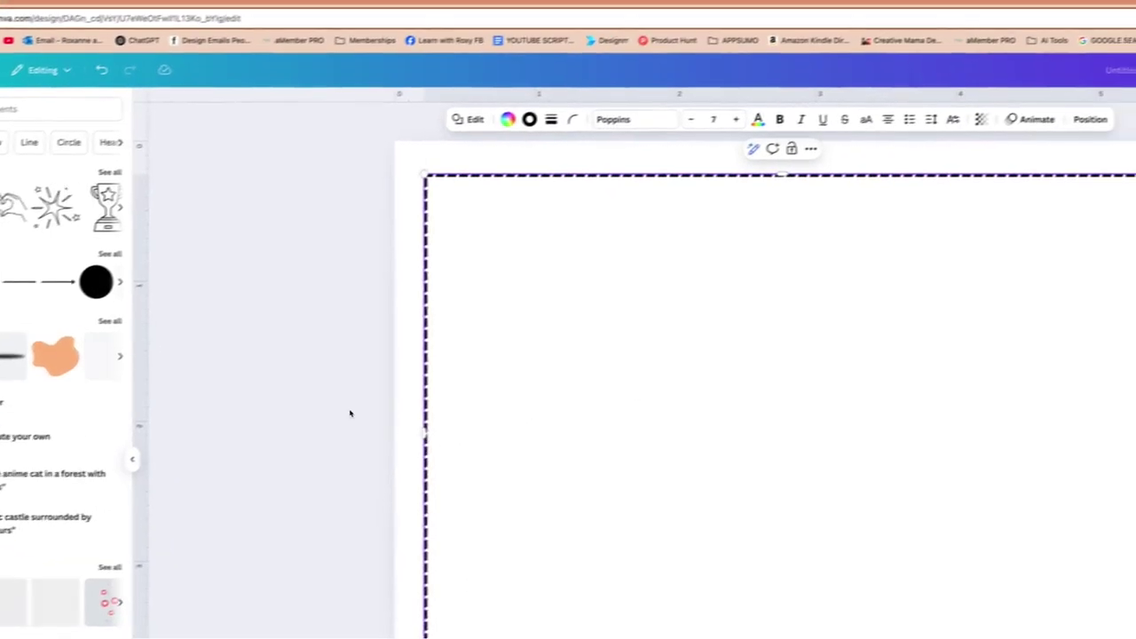
{"action": "left_click", "coordinate": [479, 403]}
- Align the dashed rectangle to the vertical middle of the page
{"action": "left_click", "coordinate": [732, 320]}
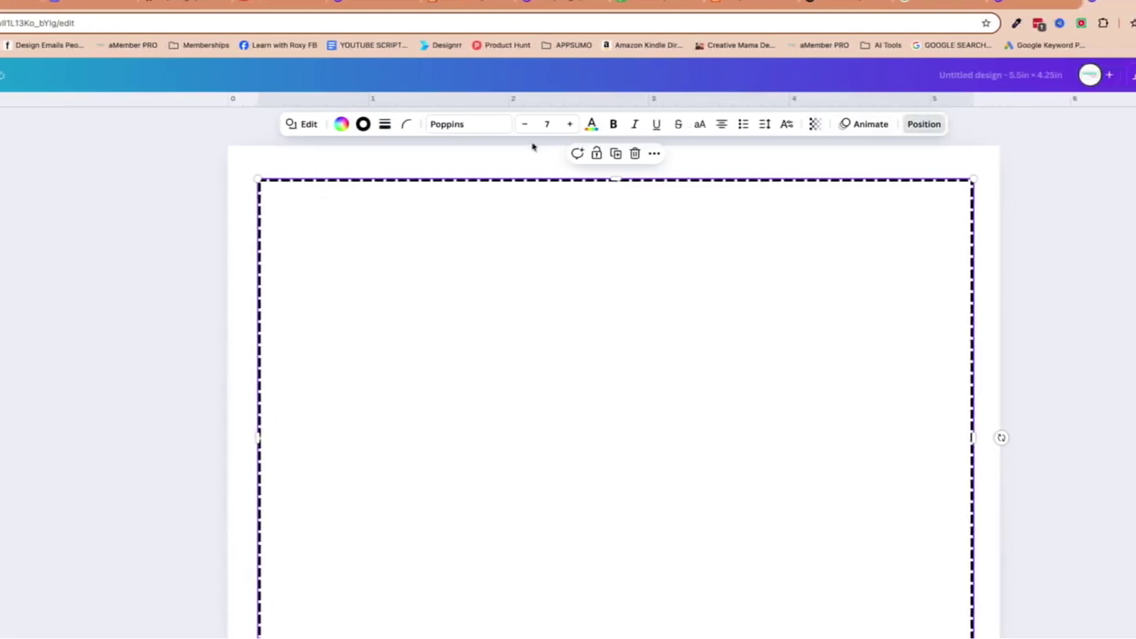
{"action": "left_click", "coordinate": [1028, 123]}
{"action": "left_click", "coordinate": [102, 260]}
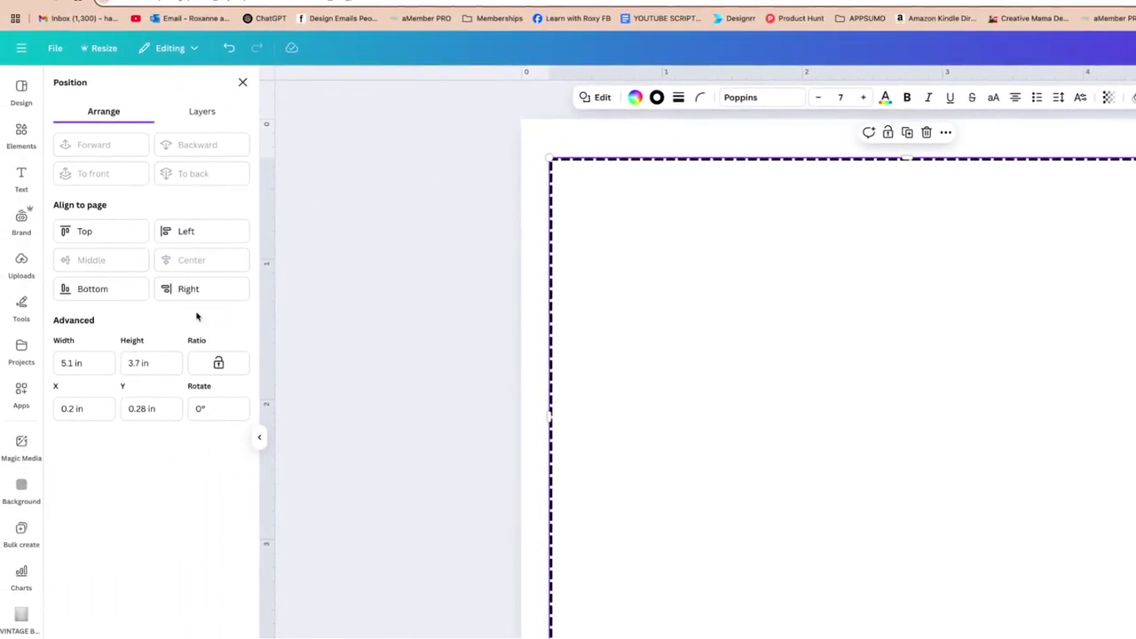
{"action": "left_click", "coordinate": [440, 459]}
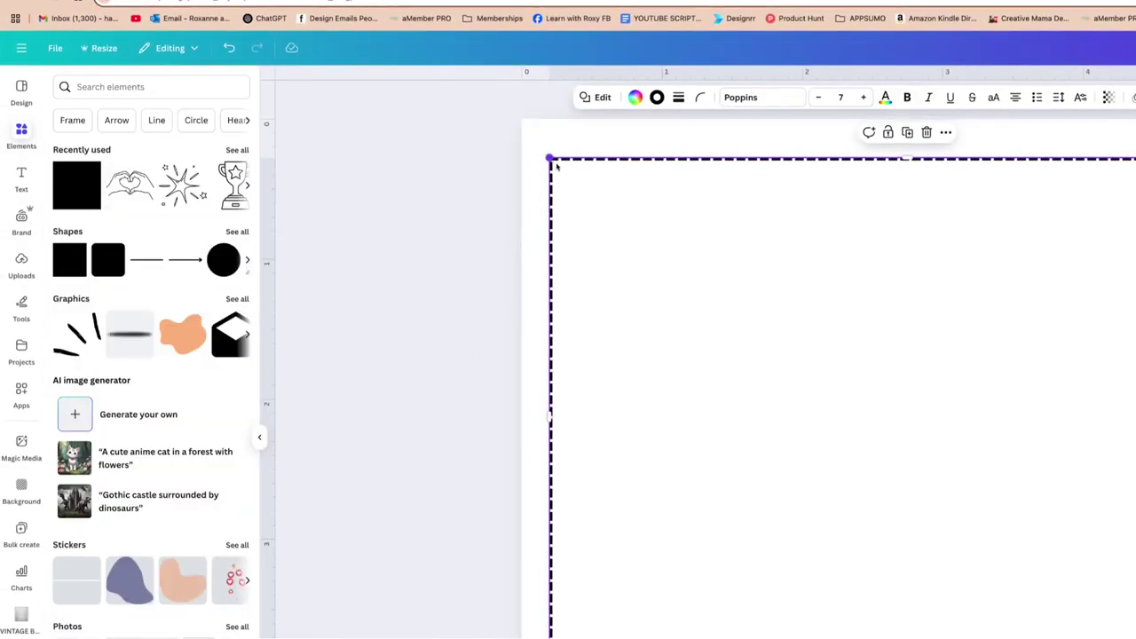
- Shrink the dashed rectangle slightly from its corner and center it on the page again
{"action": "left_click_drag", "start_coordinate": [551, 160], "coordinate": [561, 168]}
{"action": "left_click", "coordinate": [918, 124]}
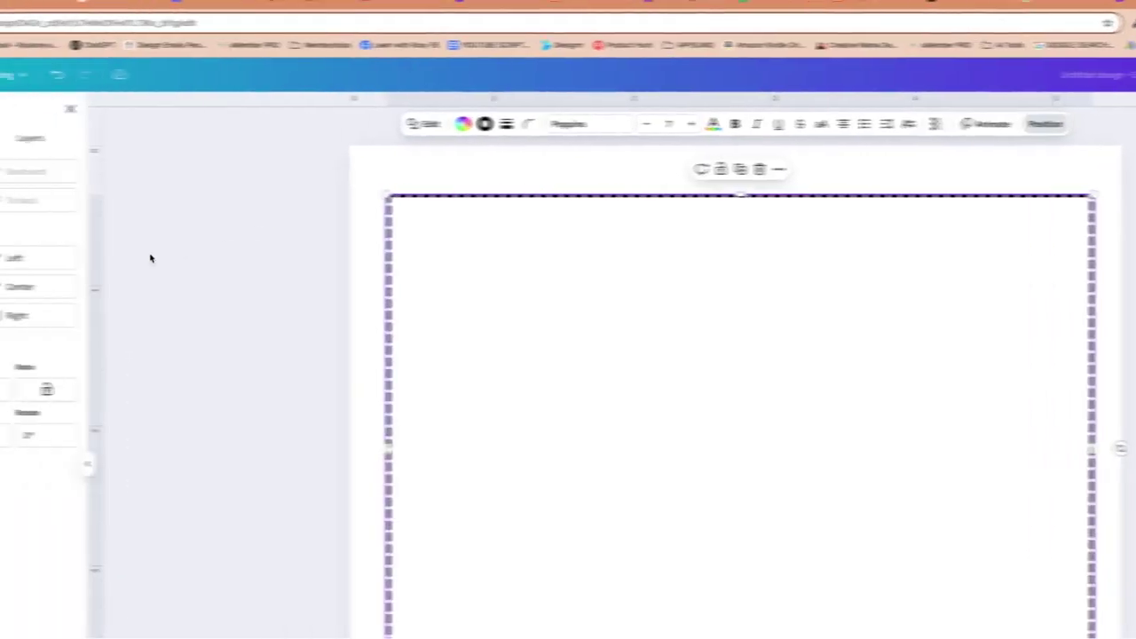
{"action": "left_click", "coordinate": [187, 265]}
{"action": "left_click", "coordinate": [401, 348]}
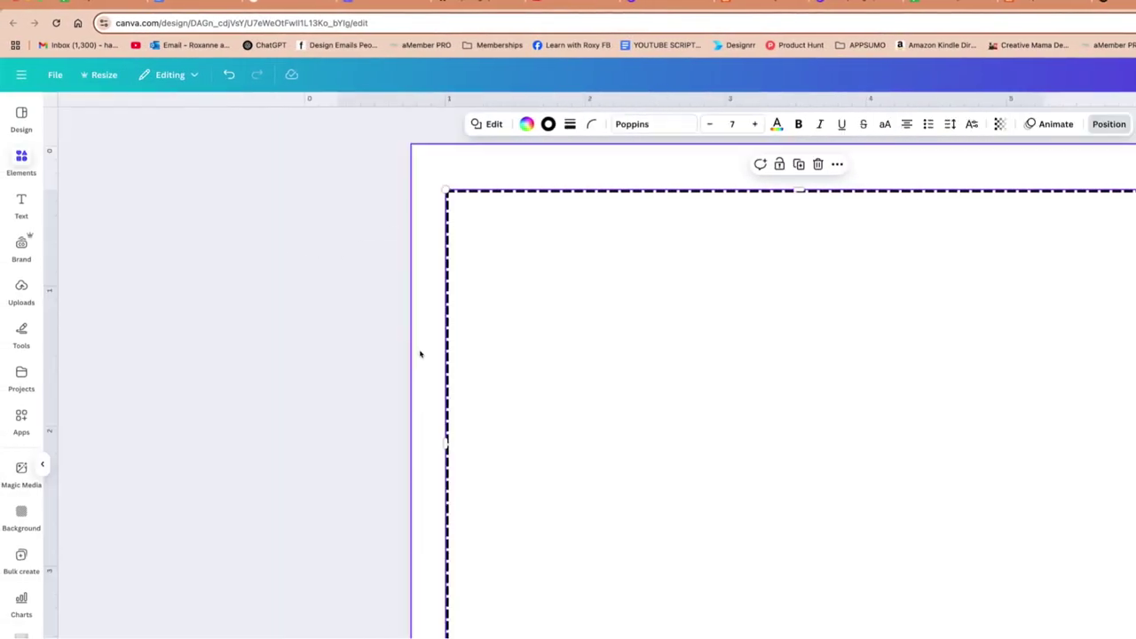
{"action": "left_click", "coordinate": [565, 349]}
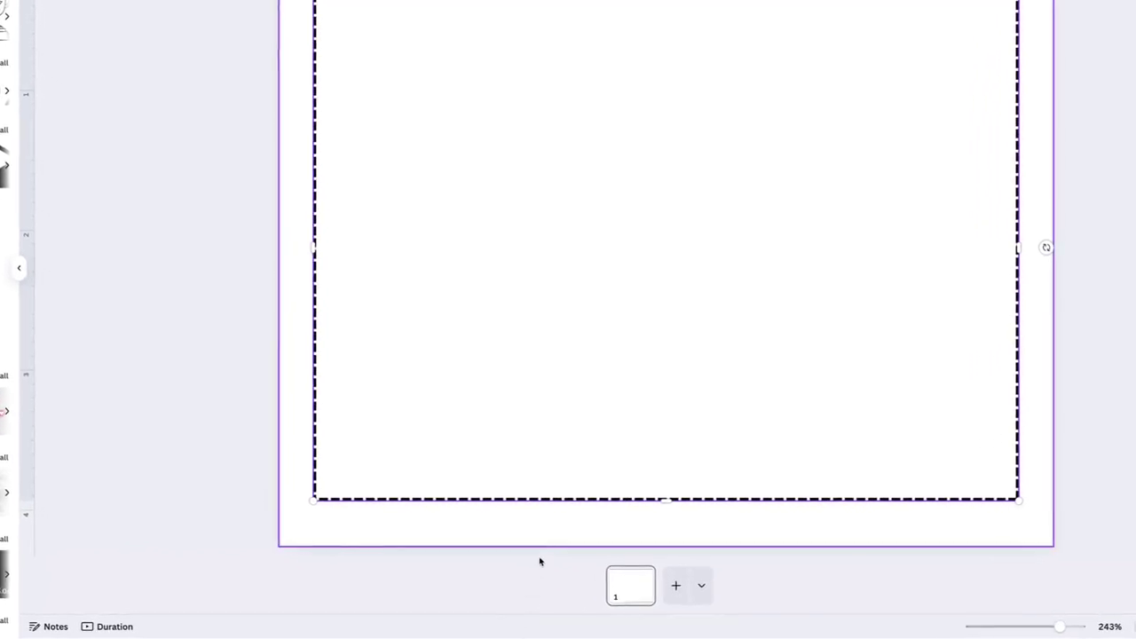
{"action": "left_click", "coordinate": [674, 256]}
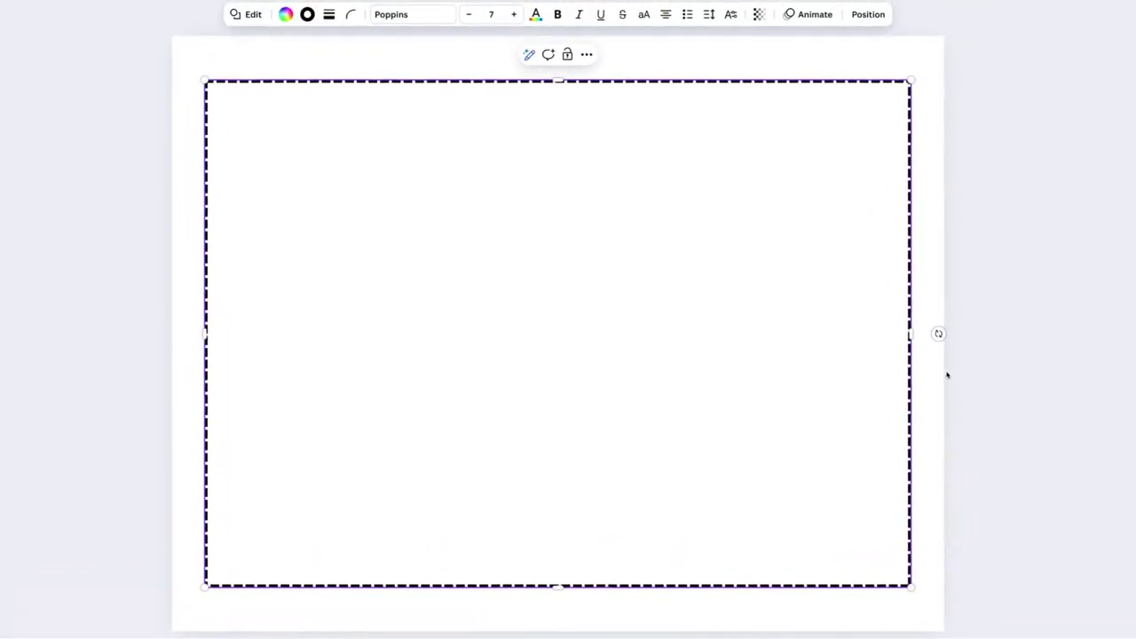
{"action": "left_click", "coordinate": [1025, 374]}
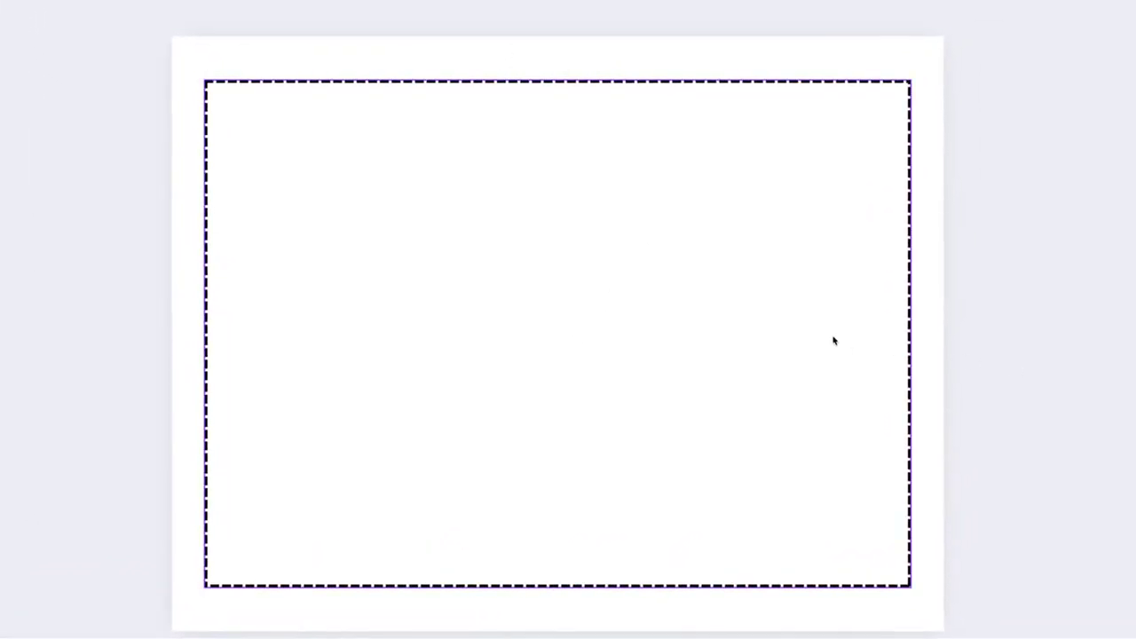
- Add a text box inside the dashed frame reading "The coupon is good for"
{"action": "key", "text": "t"}
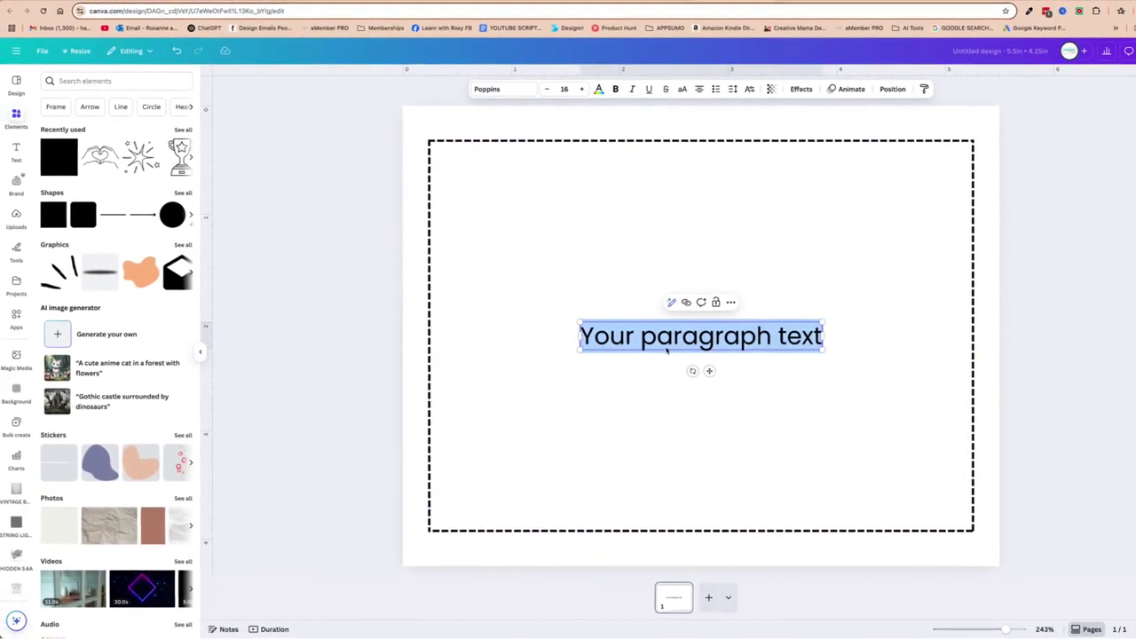
{"action": "type", "text": "tHE"}
{"action": "key", "text": "BackSpace"}
{"action": "key", "text": "BackSpace"}
{"action": "key", "text": "BackSpace"}
{"action": "type", "text": "The coupon"}
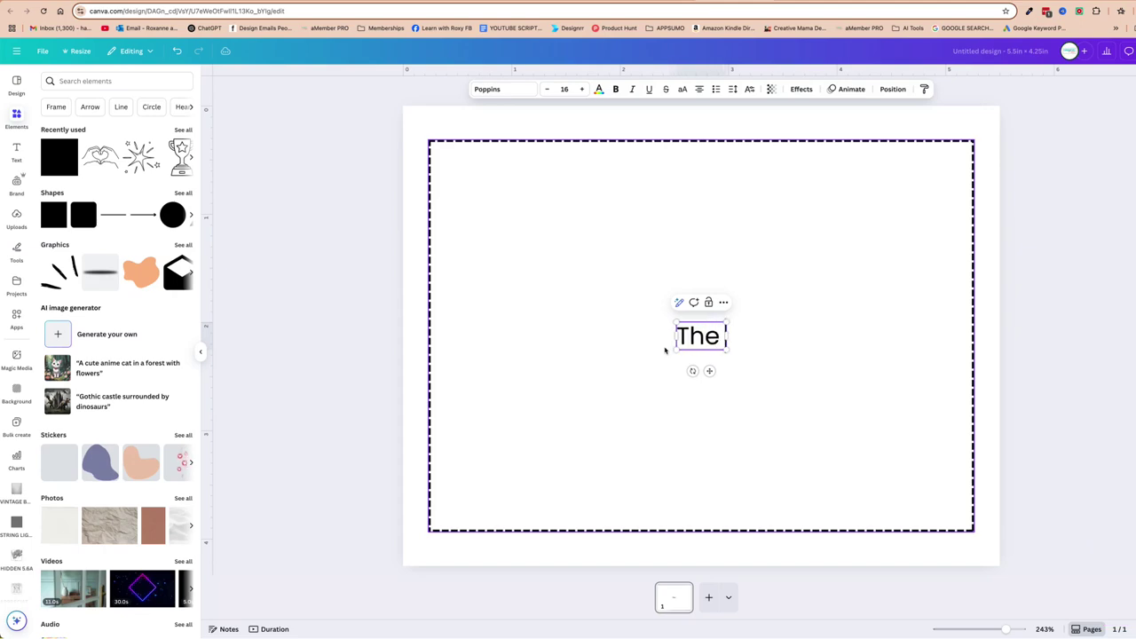
{"action": "type", "text": " is good for"}
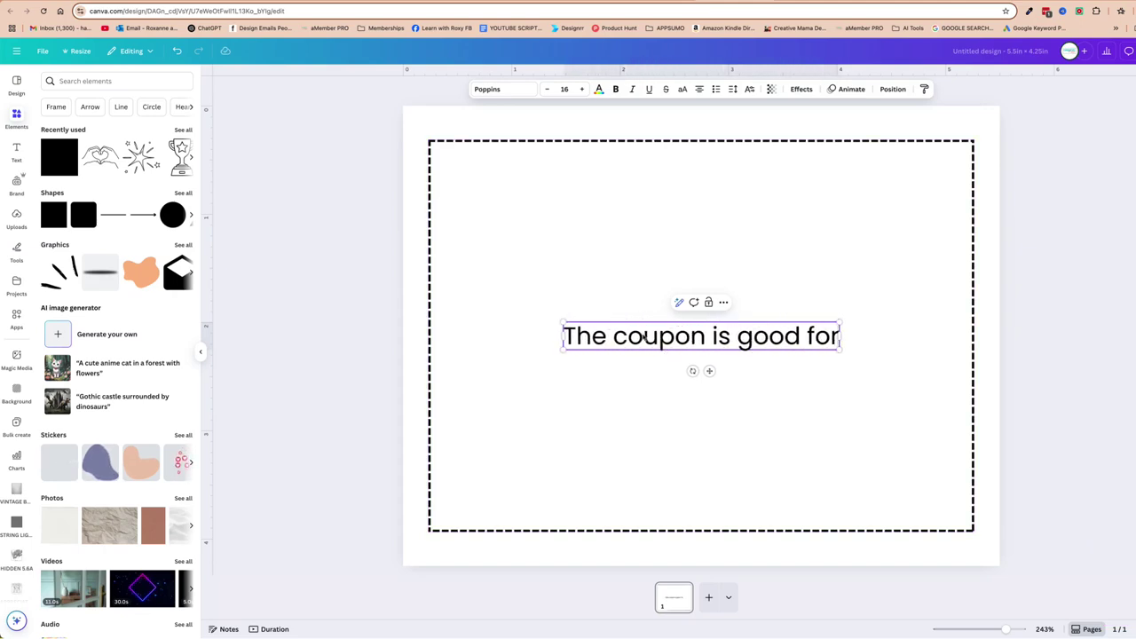
- Resize the coupon text to about size 18.3, place it near the frame's upper edge and center it horizontally on the page
{"action": "left_click_drag", "start_coordinate": [564, 322], "coordinate": [655, 330]}
{"action": "left_click", "coordinate": [692, 378]}
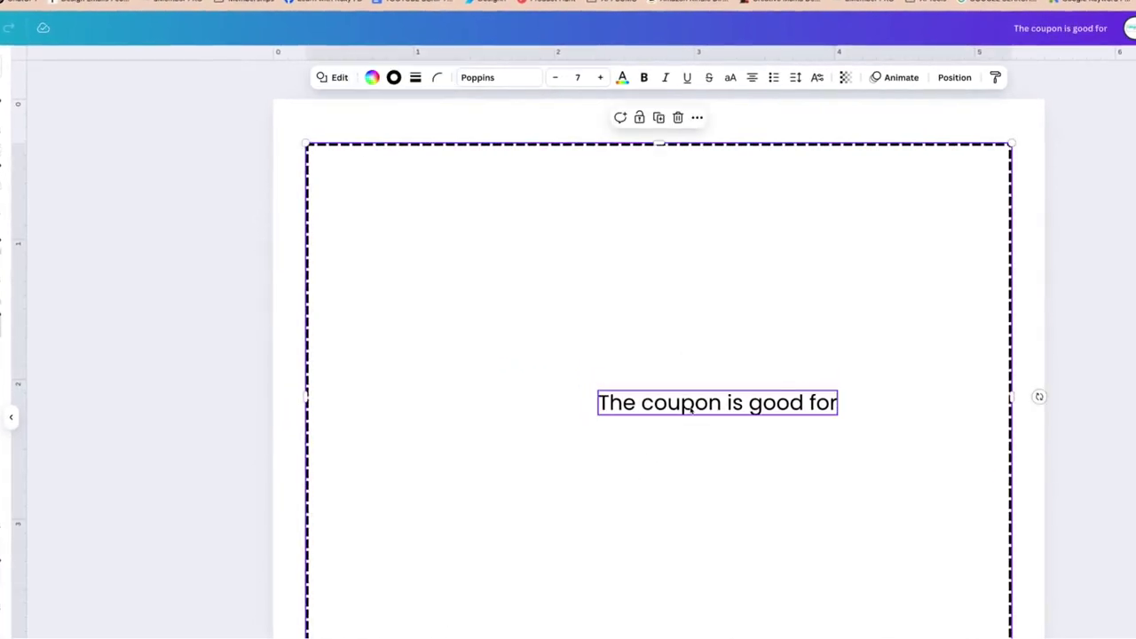
{"action": "left_click_drag", "start_coordinate": [691, 408], "coordinate": [640, 241]}
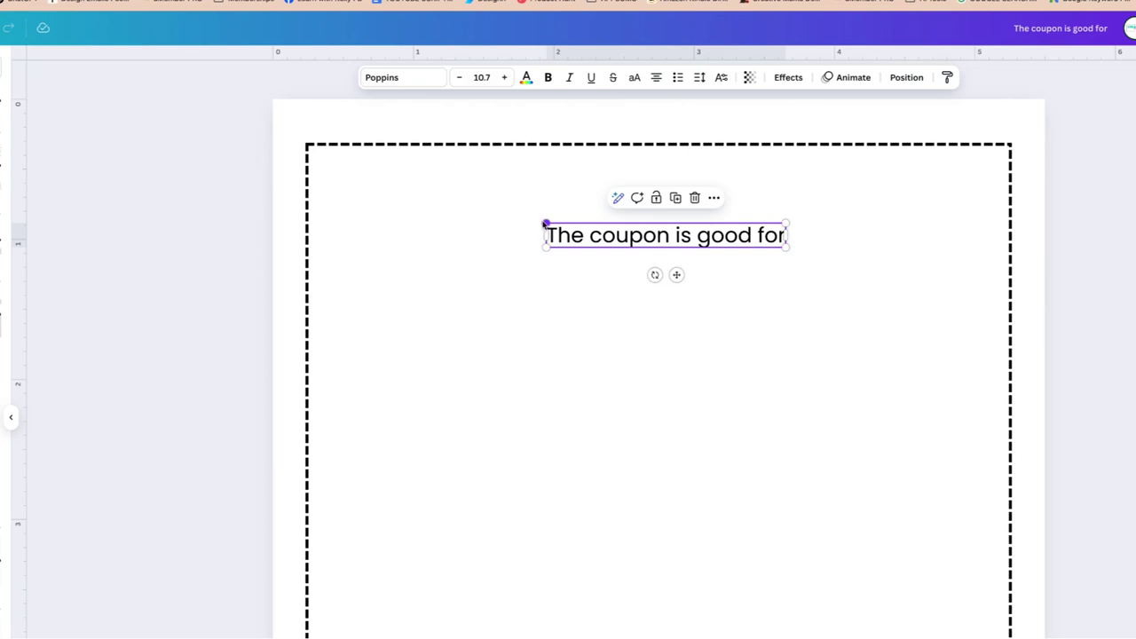
{"action": "left_click_drag", "start_coordinate": [545, 225], "coordinate": [376, 206]}
{"action": "left_click", "coordinate": [601, 272]}
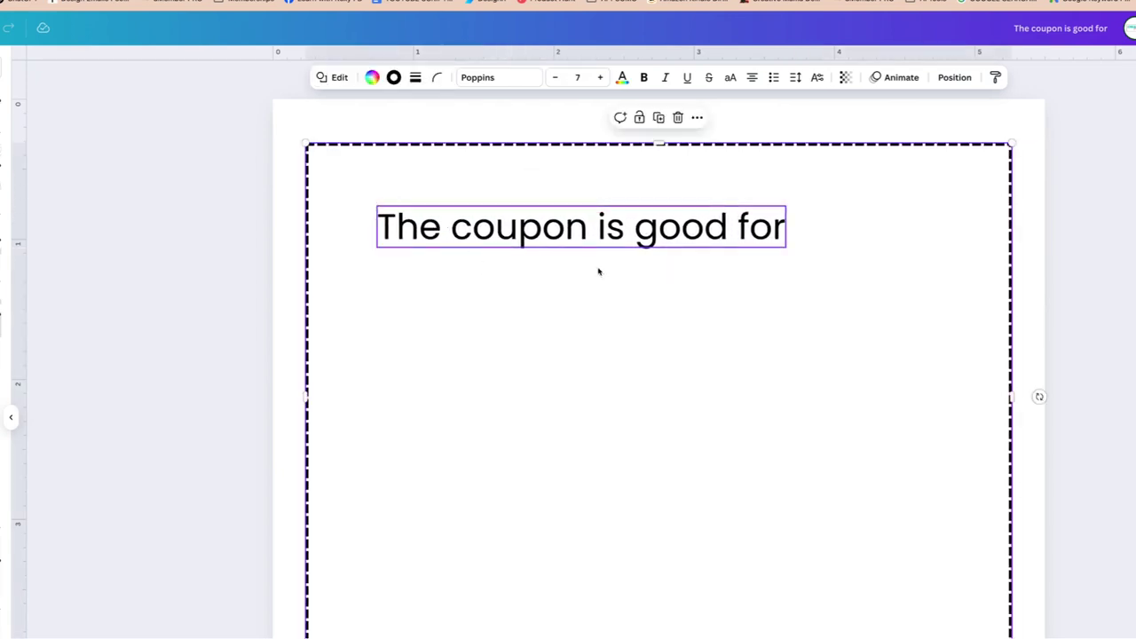
{"action": "left_click_drag", "start_coordinate": [605, 235], "coordinate": [692, 235]}
{"action": "left_click", "coordinate": [906, 78]}
{"action": "left_click", "coordinate": [174, 221]}
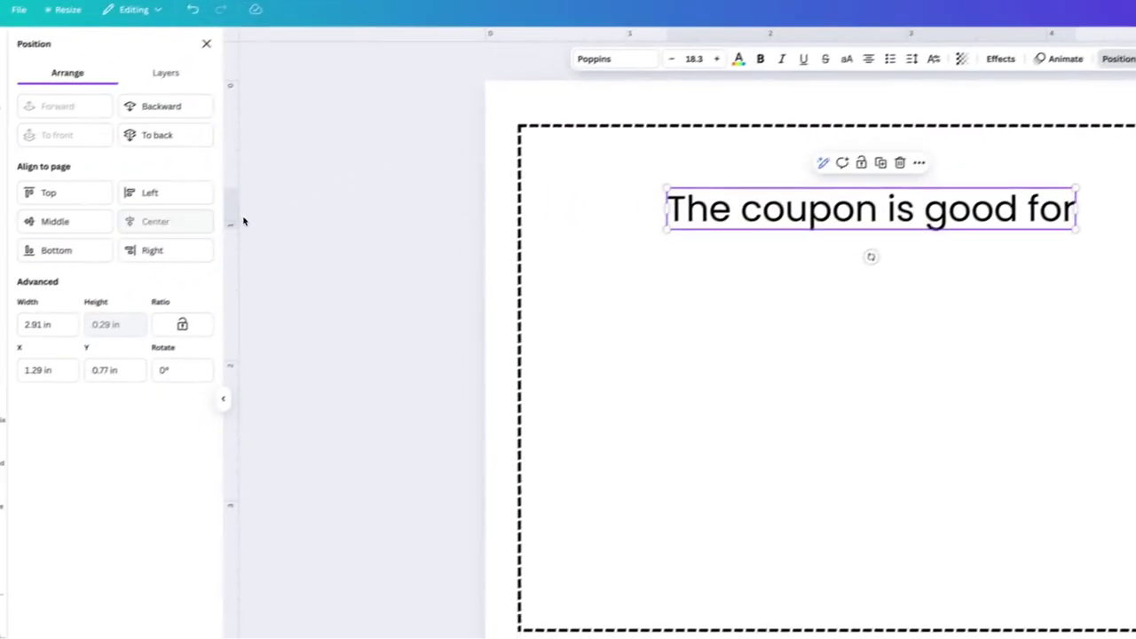
- Add a second text box and place it centered directly below the "The coupon is good for" line
{"action": "left_click", "coordinate": [483, 321]}
{"action": "key", "text": "t"}
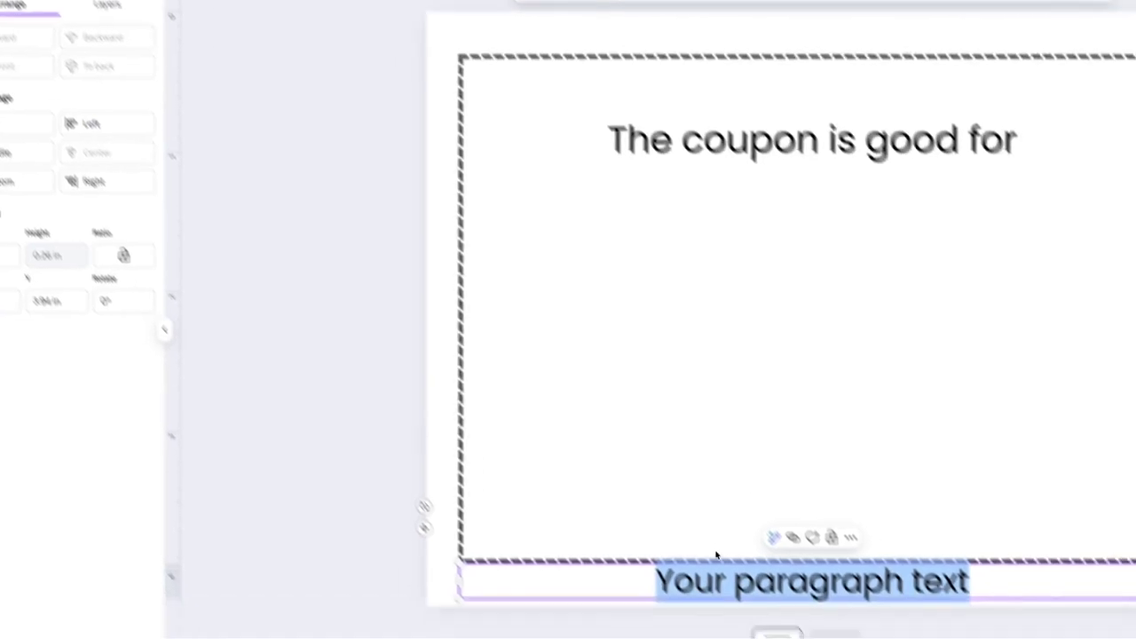
{"action": "left_click_drag", "start_coordinate": [785, 638], "coordinate": [806, 274]}
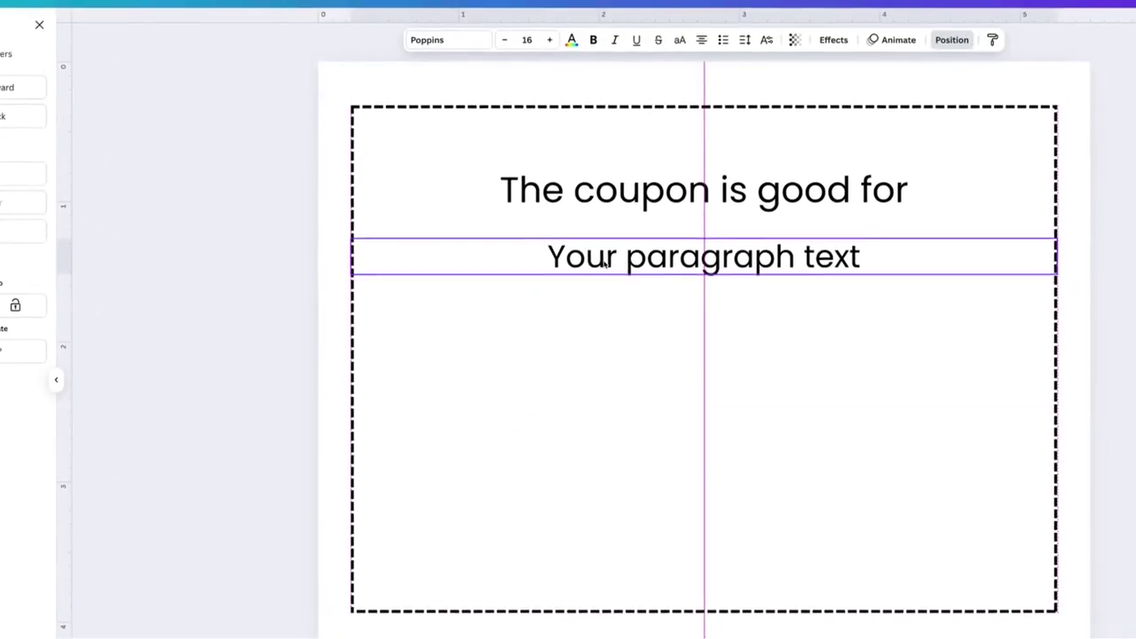
- Replace the second text box's placeholder text with "a homemade dinner or your choice"
{"action": "double_click", "coordinate": [603, 251]}
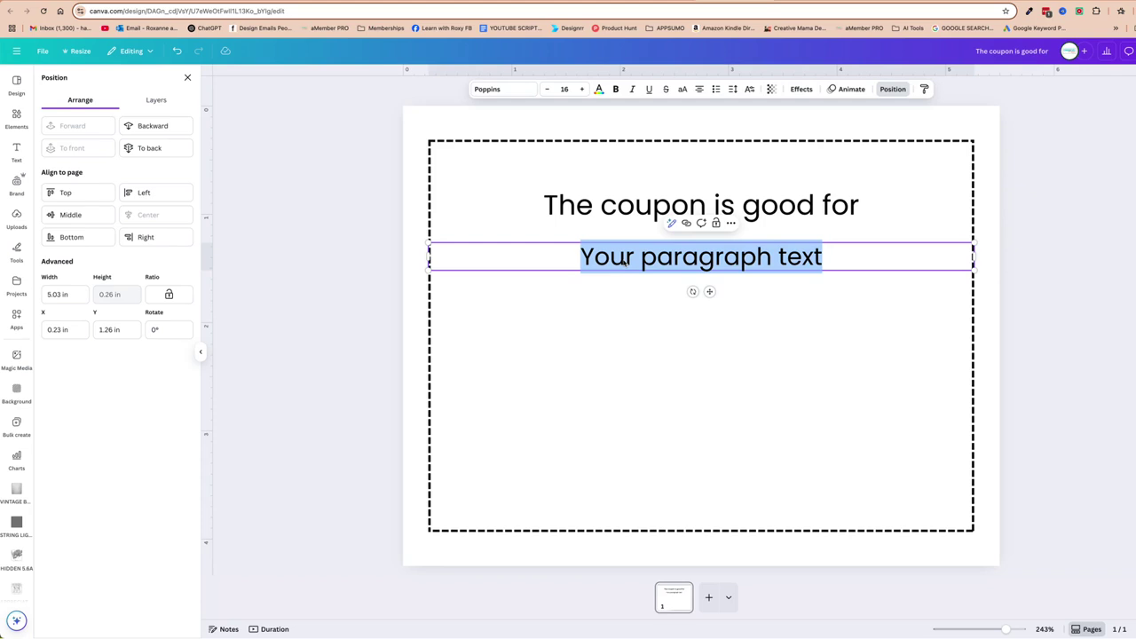
{"action": "type", "text": "A"}
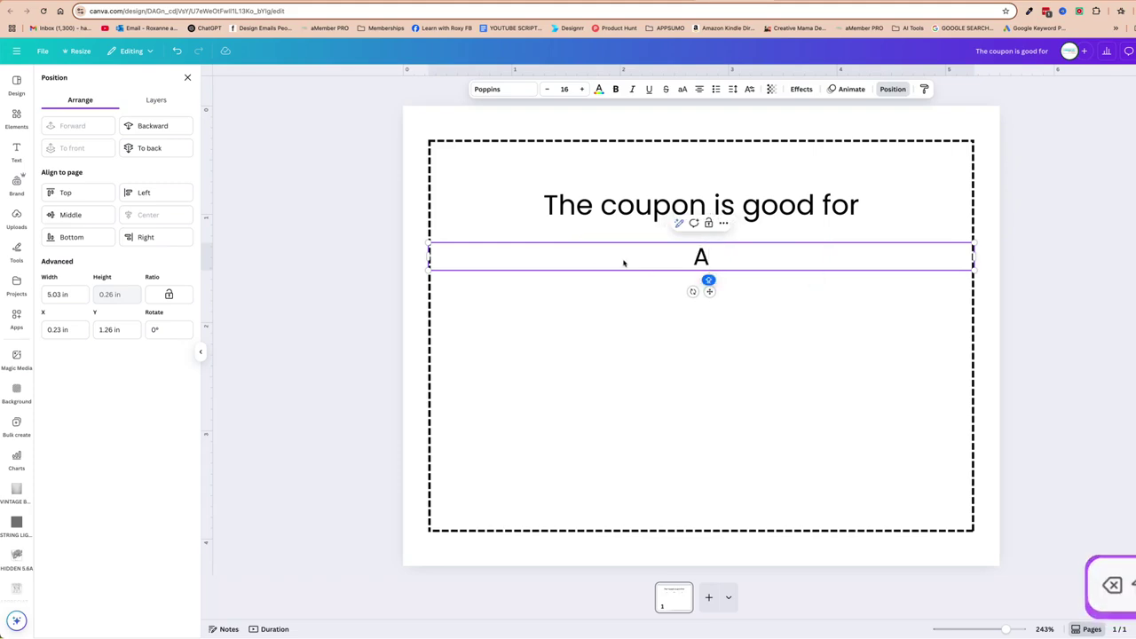
{"action": "key", "text": "BackSpace"}
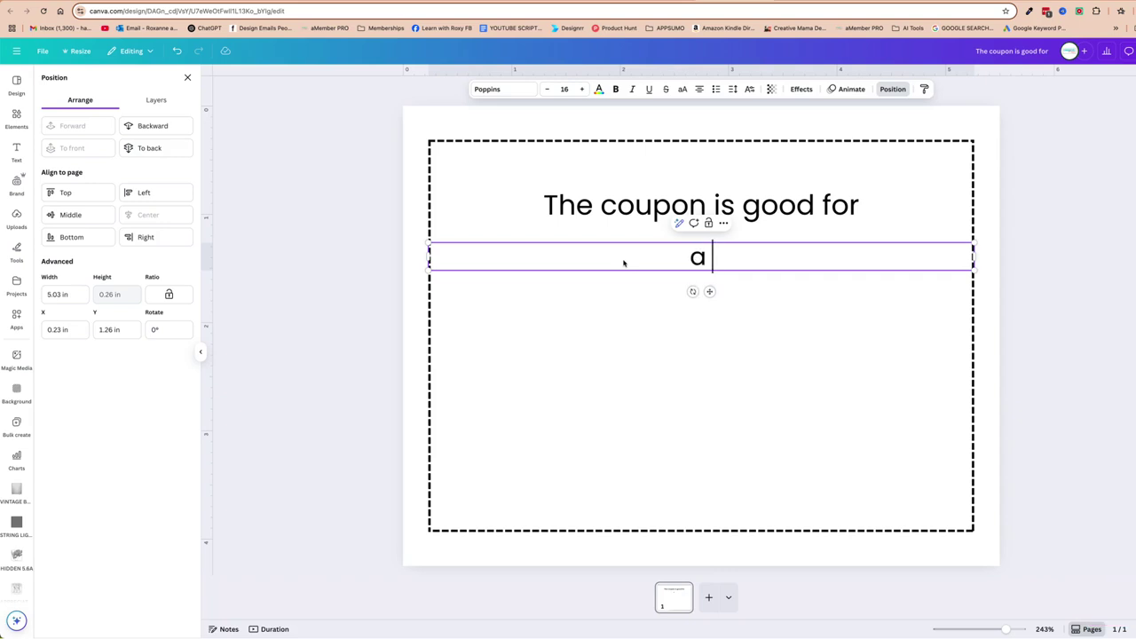
{"action": "type", "text": "a homema"}
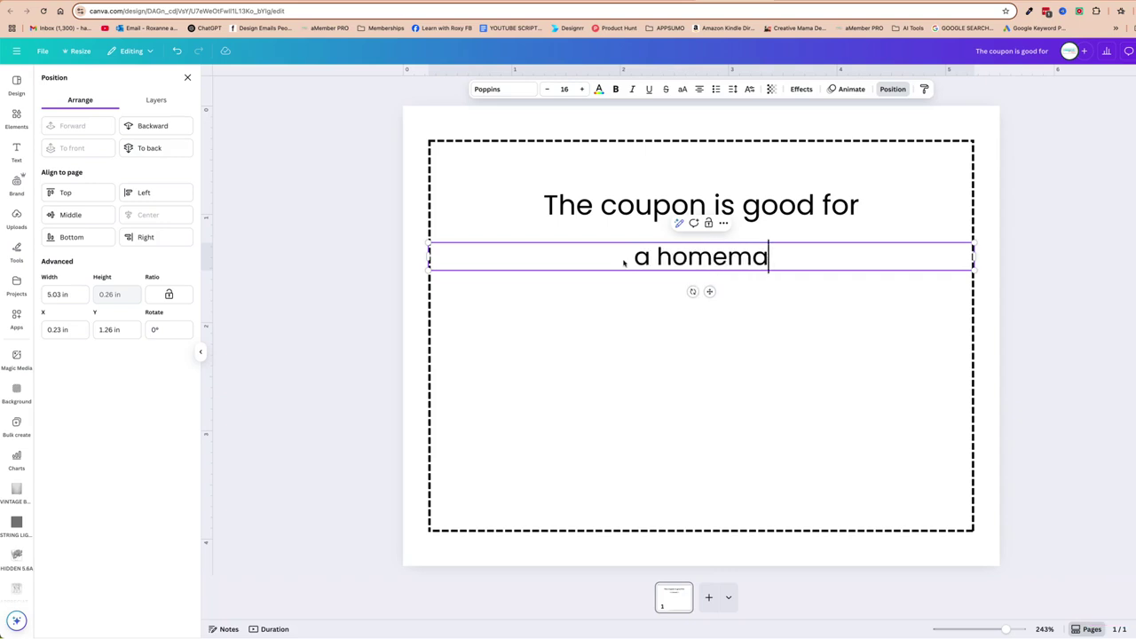
{"action": "type", "text": "de dinne"}
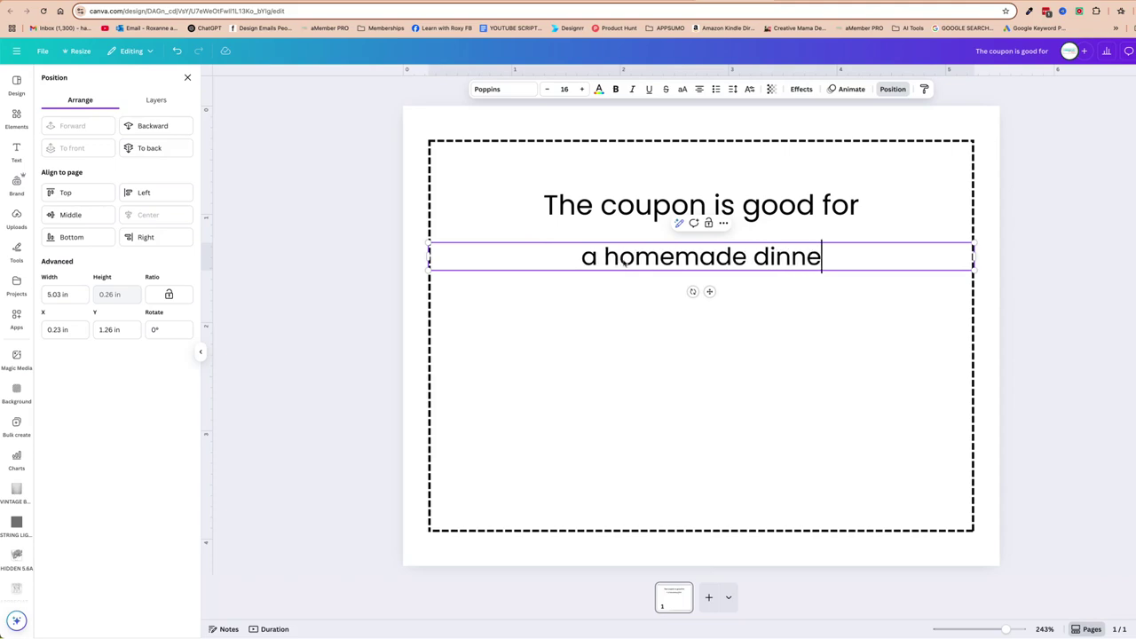
{"action": "type", "text": "r or your choic"}
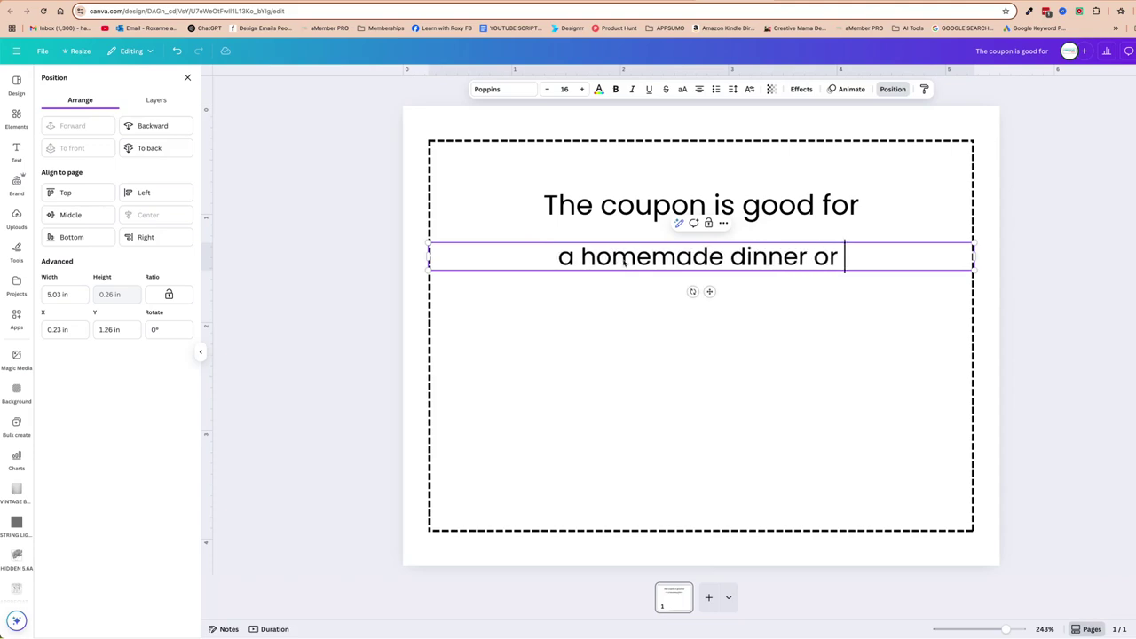
{"action": "type", "text": "e"}
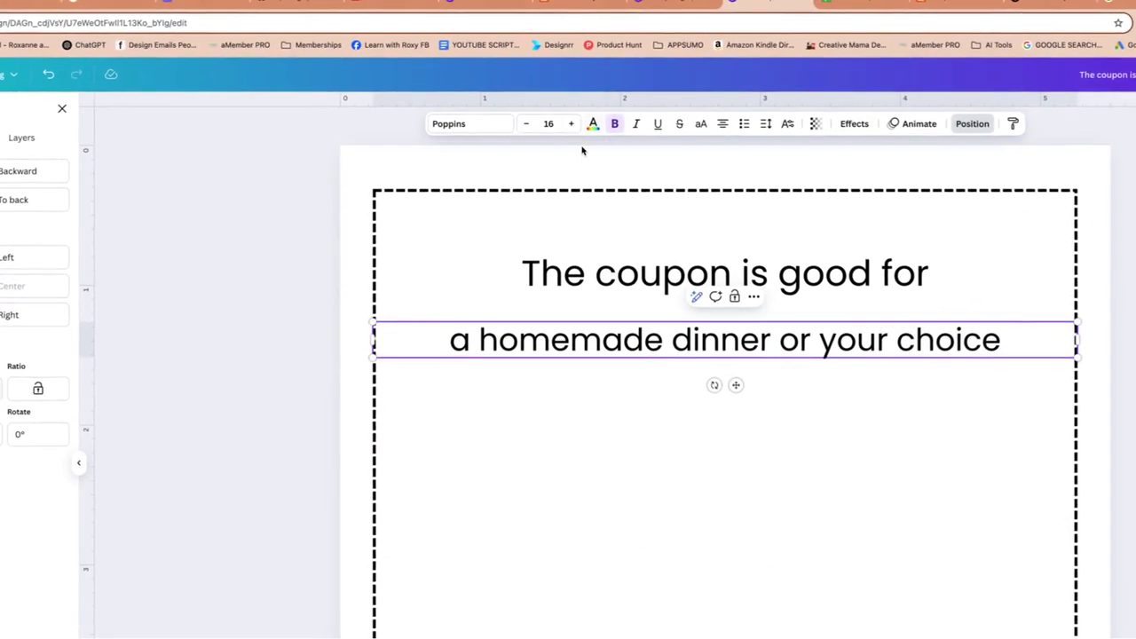
- Make the "a homemade dinner or your choice" line bold and set its font size to 19
{"action": "left_click", "coordinate": [596, 352]}
{"action": "left_click", "coordinate": [578, 335]}
{"action": "left_click", "coordinate": [615, 124]}
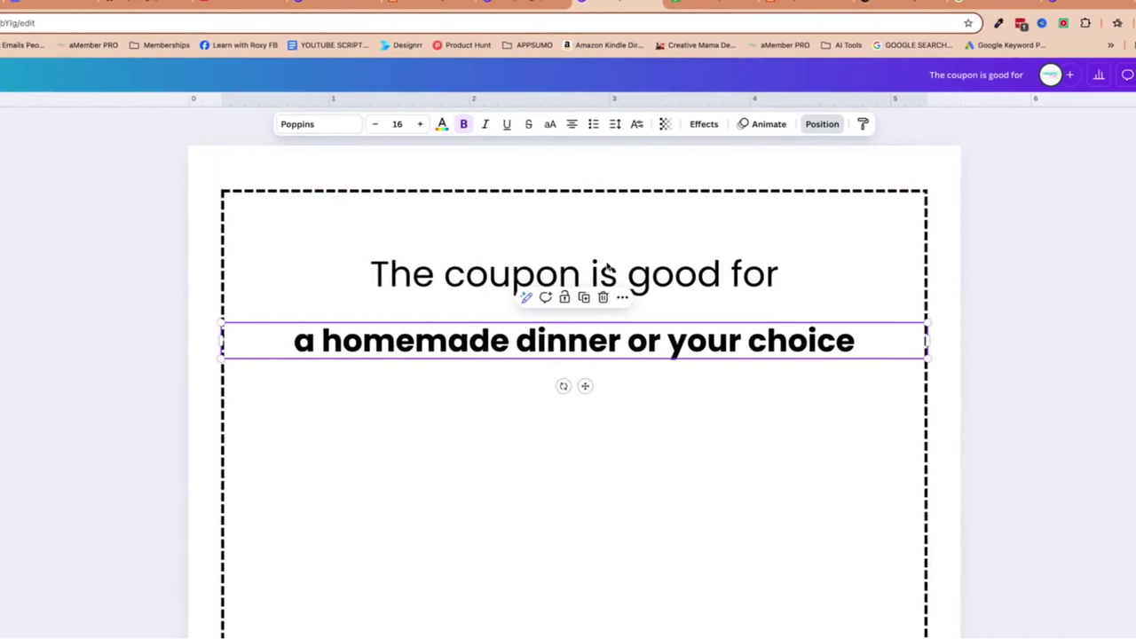
{"action": "left_click", "coordinate": [405, 124]}
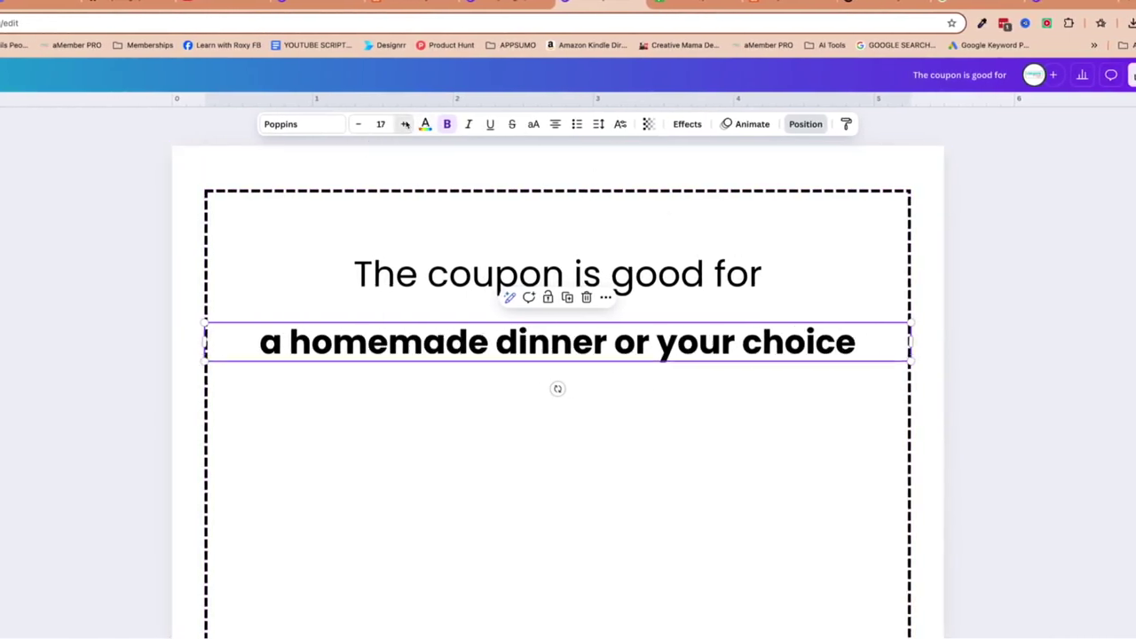
{"action": "left_click", "coordinate": [405, 124]}
{"action": "left_click", "coordinate": [405, 124]}
- Narrow the bold text box to about 3.54 in so it wraps onto two lines, and set its font size to 22
{"action": "left_click_drag", "start_coordinate": [899, 346], "coordinate": [702, 369]}
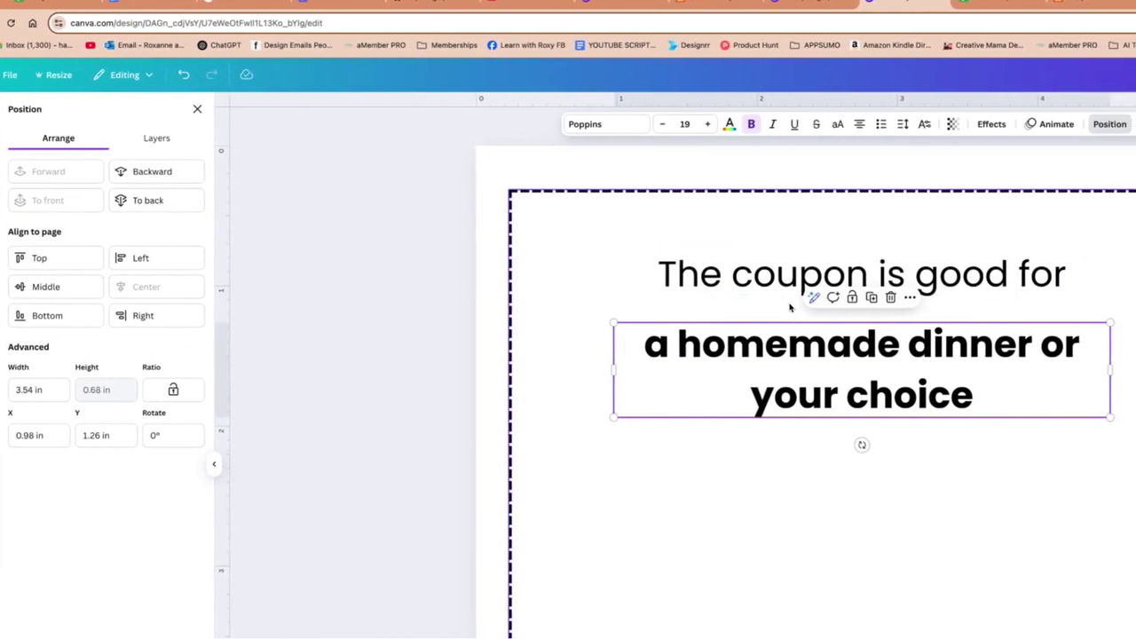
{"action": "left_click", "coordinate": [754, 130]}
{"action": "left_click", "coordinate": [697, 125]}
{"action": "left_click", "coordinate": [696, 124]}
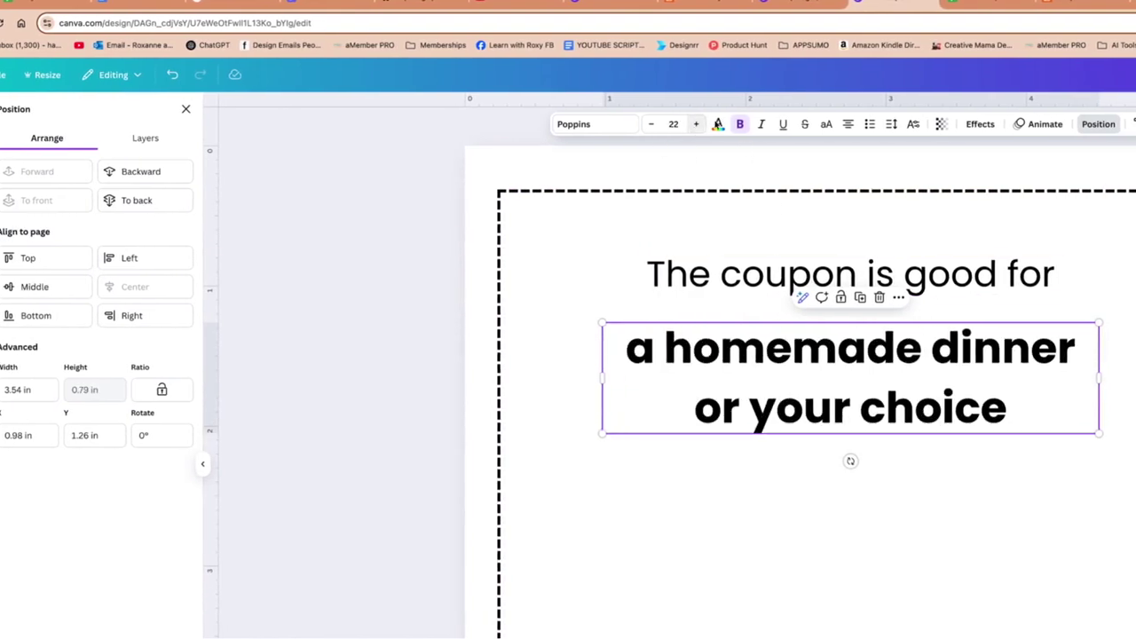
- Tighten the bold text's line spacing to 1.13 and set its font size to 24
{"action": "left_click", "coordinate": [891, 124]}
{"action": "left_click_drag", "start_coordinate": [870, 215], "coordinate": [858, 217]}
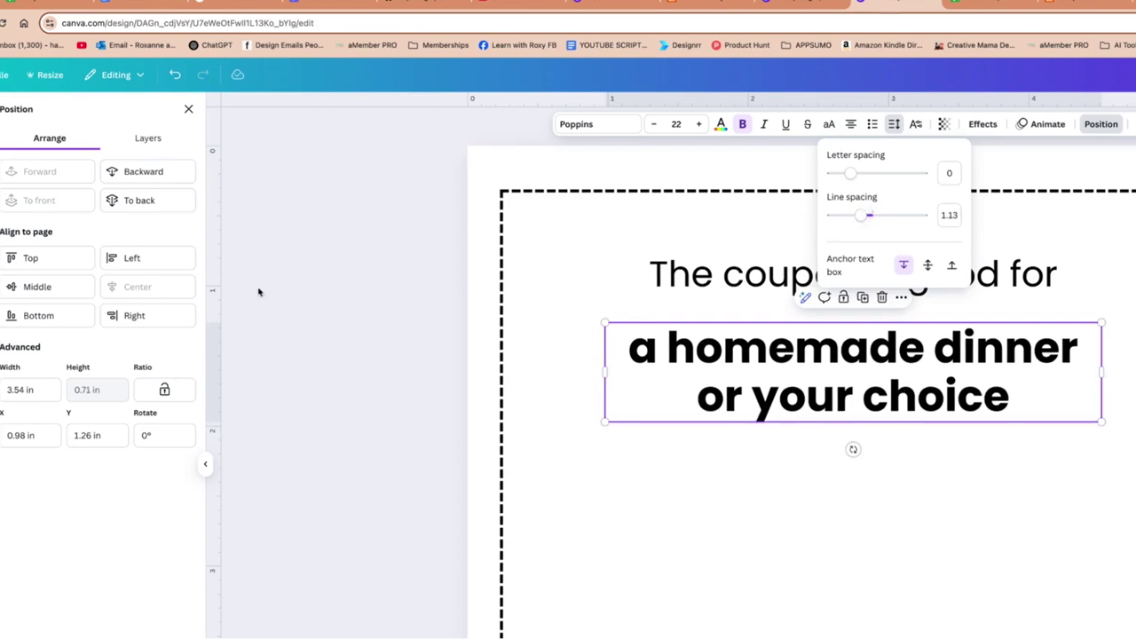
{"action": "left_click", "coordinate": [696, 125]}
{"action": "left_click", "coordinate": [696, 124]}
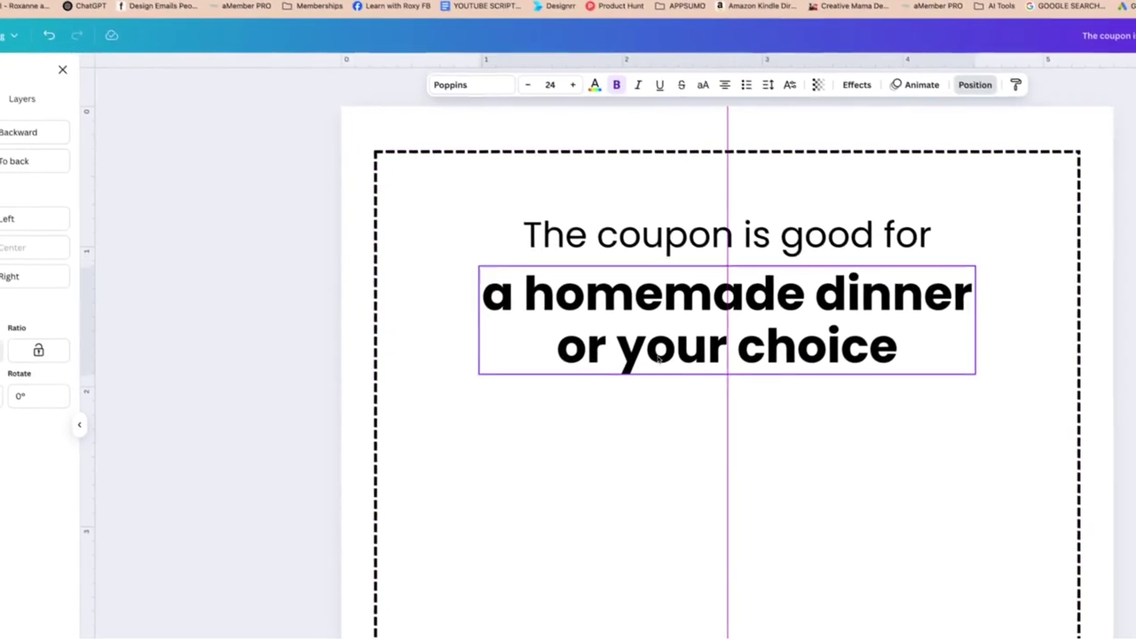
- Move "The coupon is good for" slightly up and bring the bold text up closer beneath it
{"action": "left_click", "coordinate": [775, 288]}
{"action": "left_click_drag", "start_coordinate": [584, 244], "coordinate": [585, 234]}
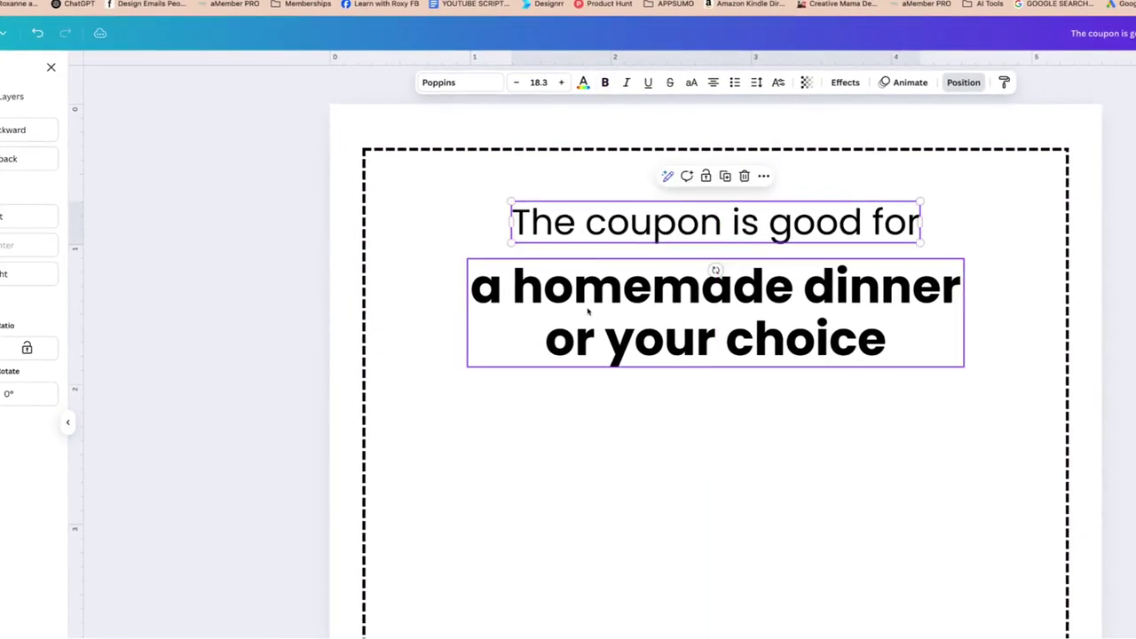
{"action": "left_click_drag", "start_coordinate": [587, 311], "coordinate": [586, 303]}
- Duplicate the "The coupon is good for" line, place the copy below the bold text and replace its wording with "placeholder"
{"action": "left_click", "coordinate": [559, 227]}
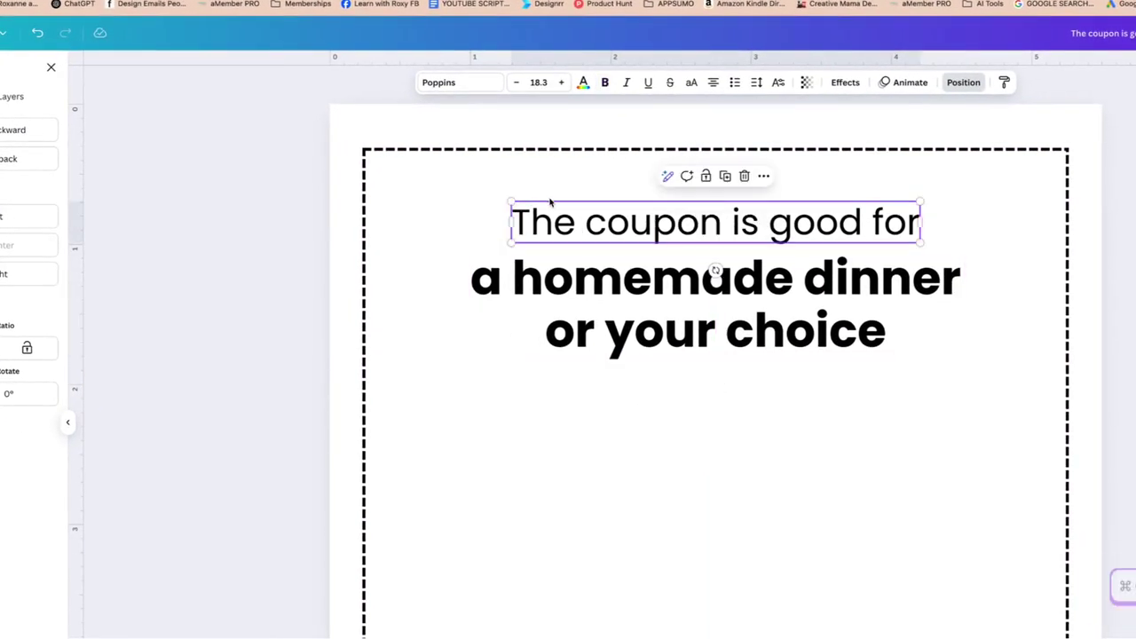
{"action": "key", "text": "super+d"}
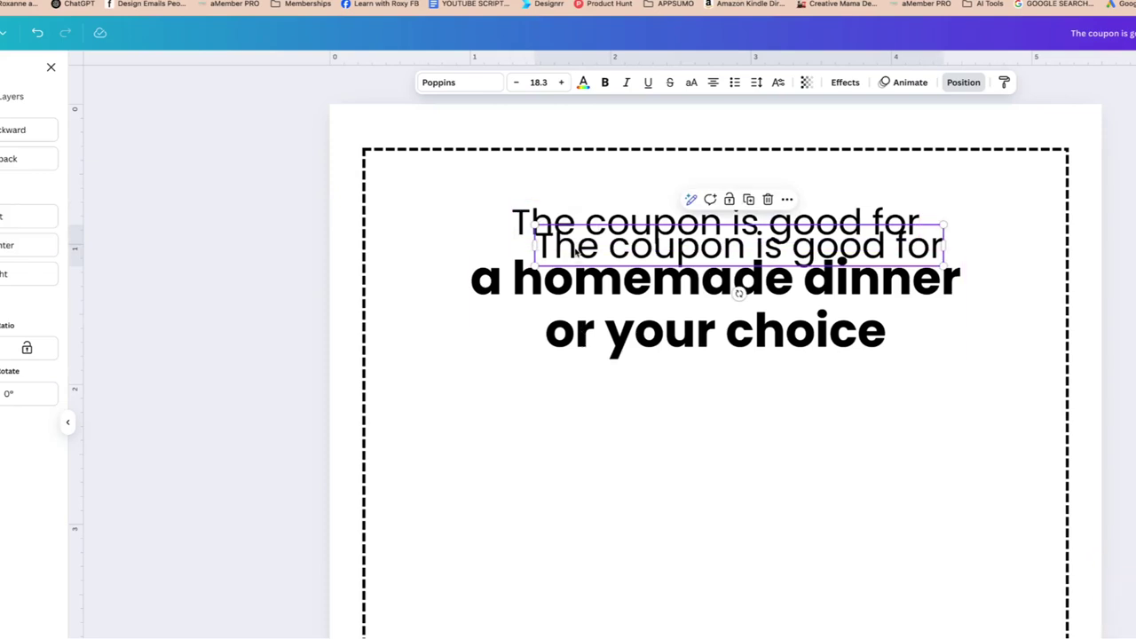
{"action": "left_click_drag", "start_coordinate": [575, 253], "coordinate": [550, 400]}
{"action": "double_click", "coordinate": [550, 399]}
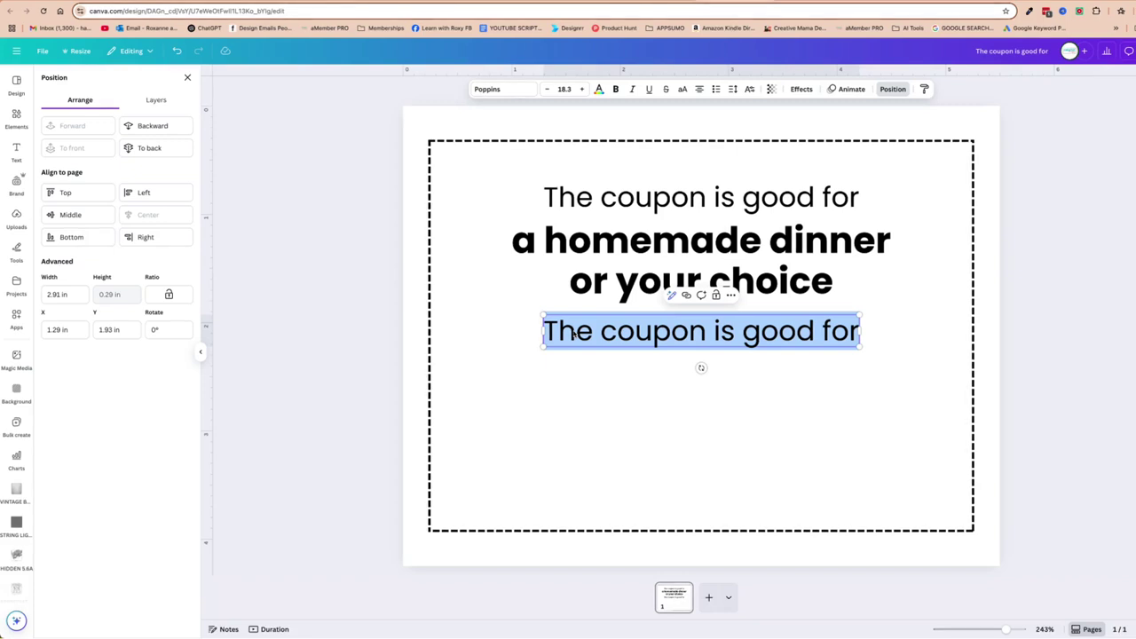
{"action": "type", "text": "placeholder"}
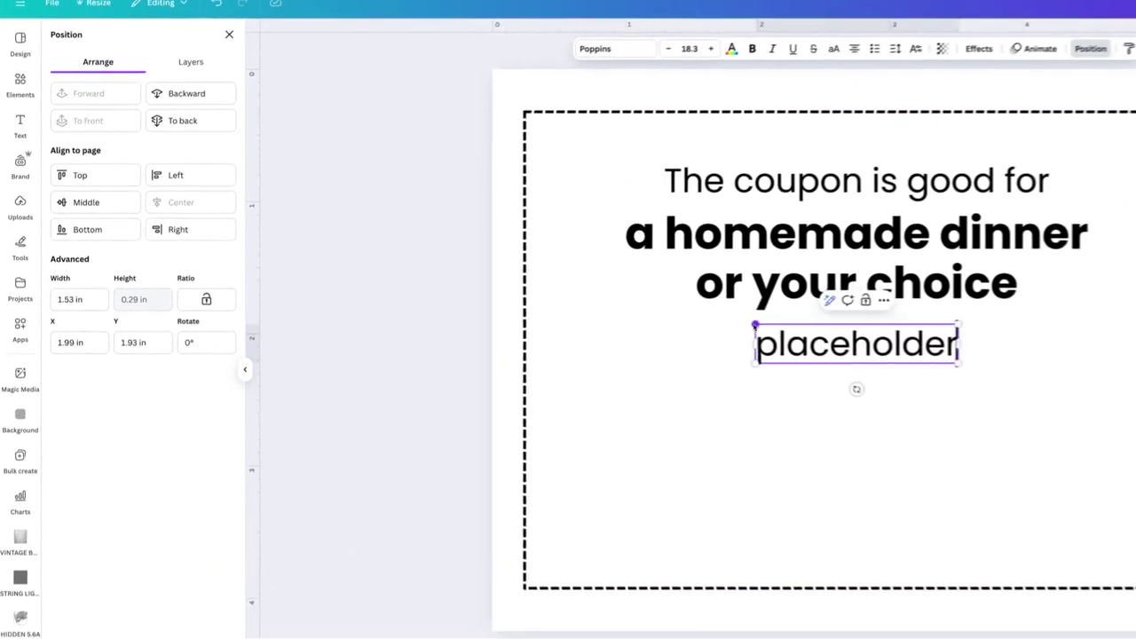
- Shrink the "placeholder" text to size 15.1 and center it horizontally on the page, keeping the dashed frame in its original position
{"action": "left_click_drag", "start_coordinate": [618, 317], "coordinate": [648, 321]}
{"action": "left_click", "coordinate": [202, 198]}
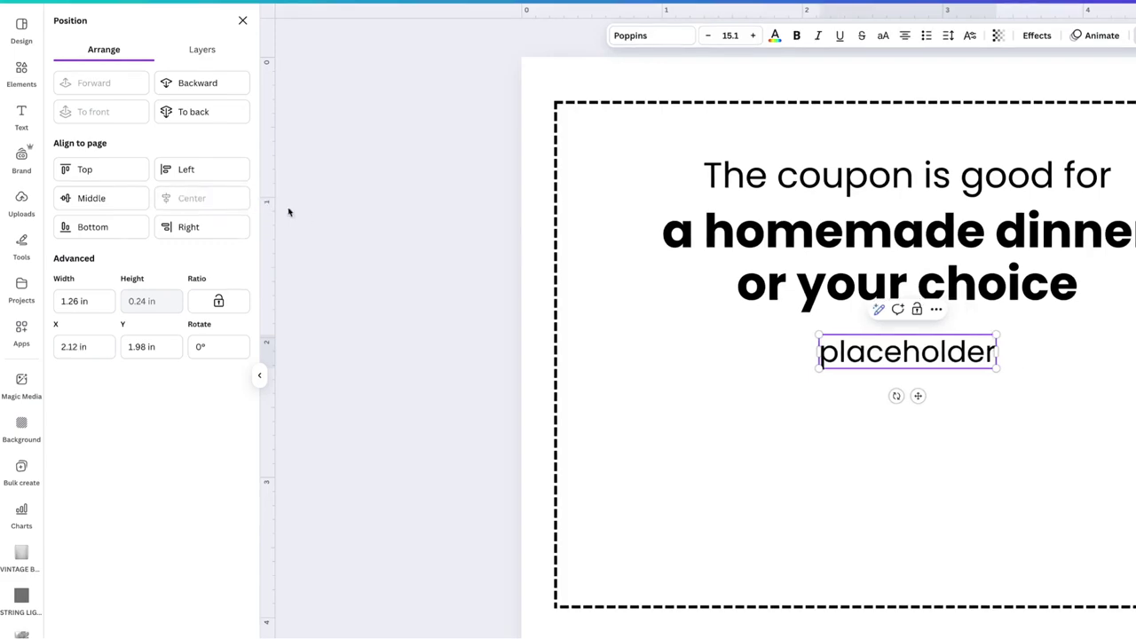
{"action": "left_click", "coordinate": [742, 329]}
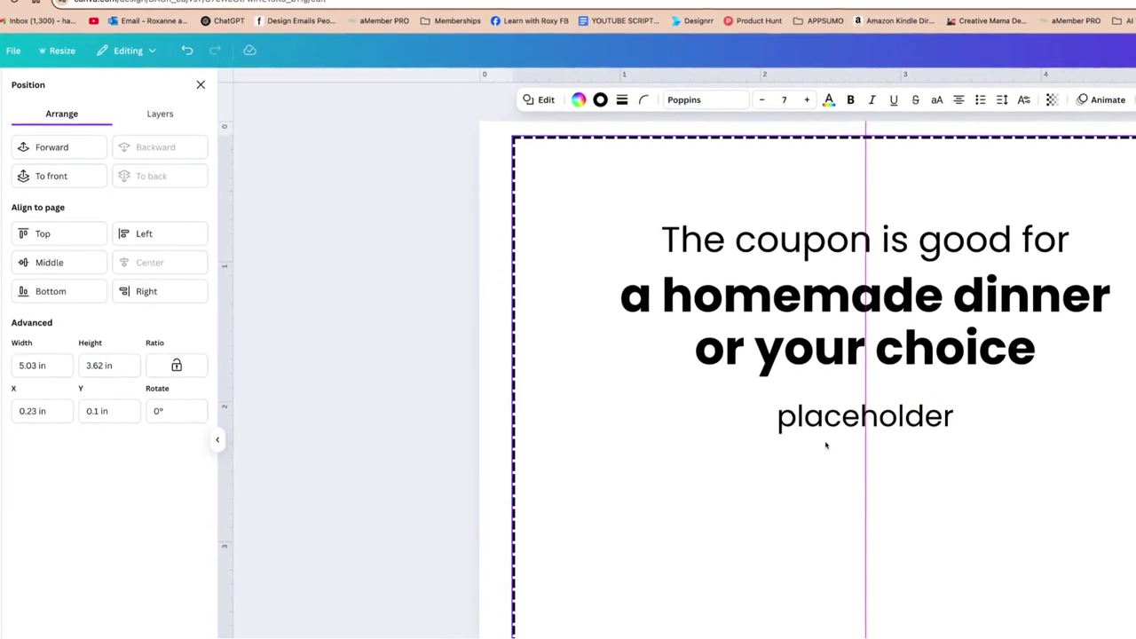
{"action": "left_click", "coordinate": [188, 51]}
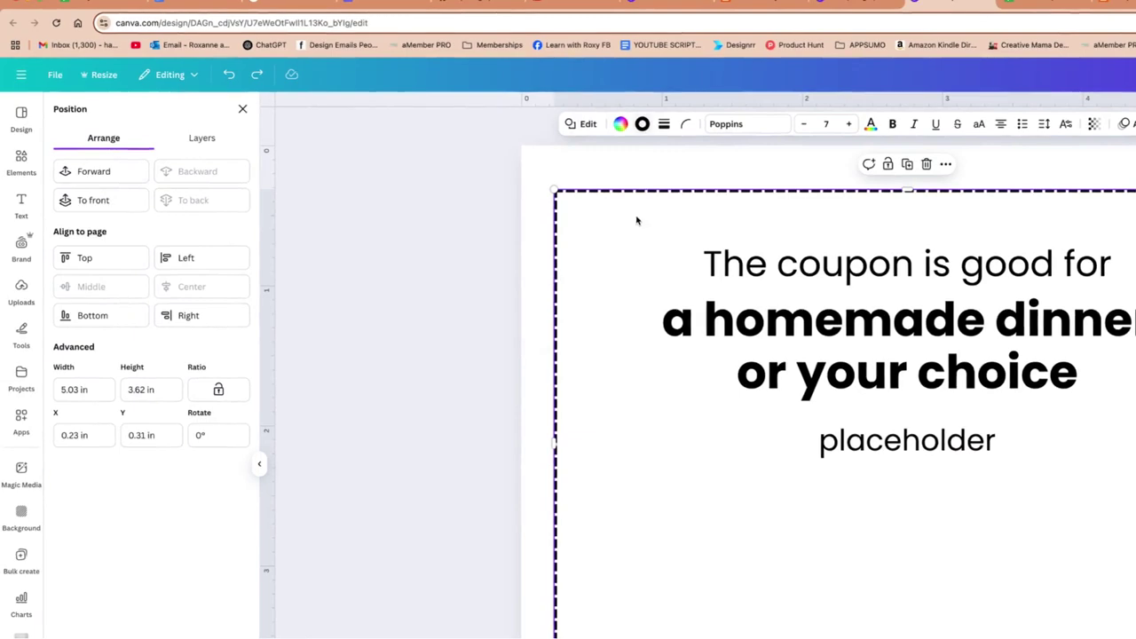
- Select all three text boxes inside the dashed frame and space them evenly vertically
{"action": "left_click", "coordinate": [802, 266]}
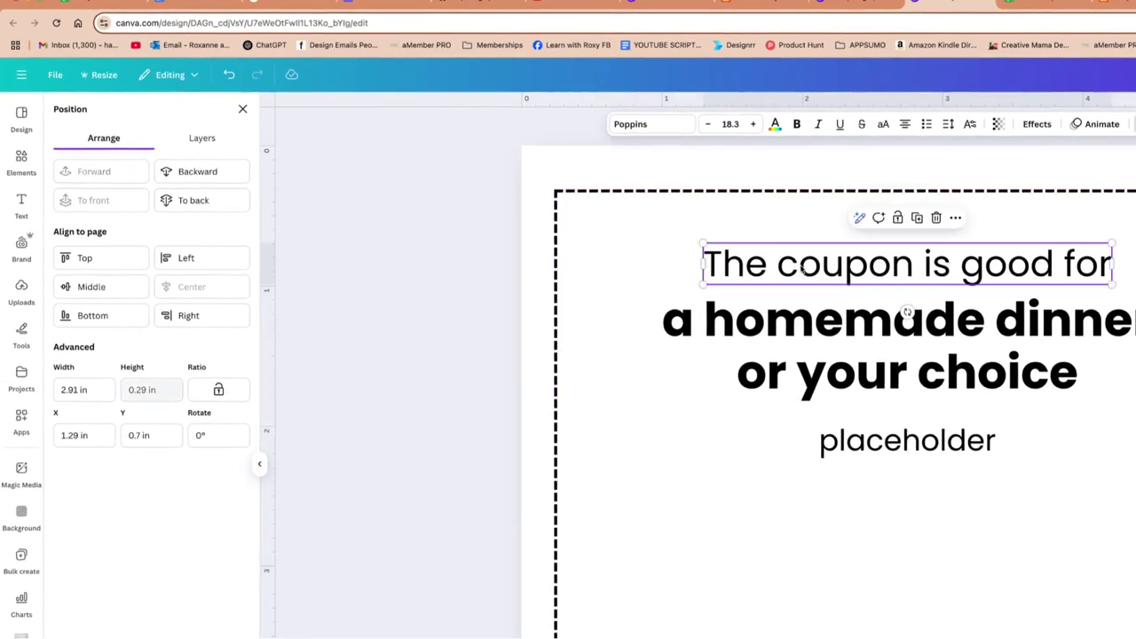
{"action": "left_click", "coordinate": [796, 313], "text": "shift"}
{"action": "left_click", "coordinate": [853, 437], "text": "shift"}
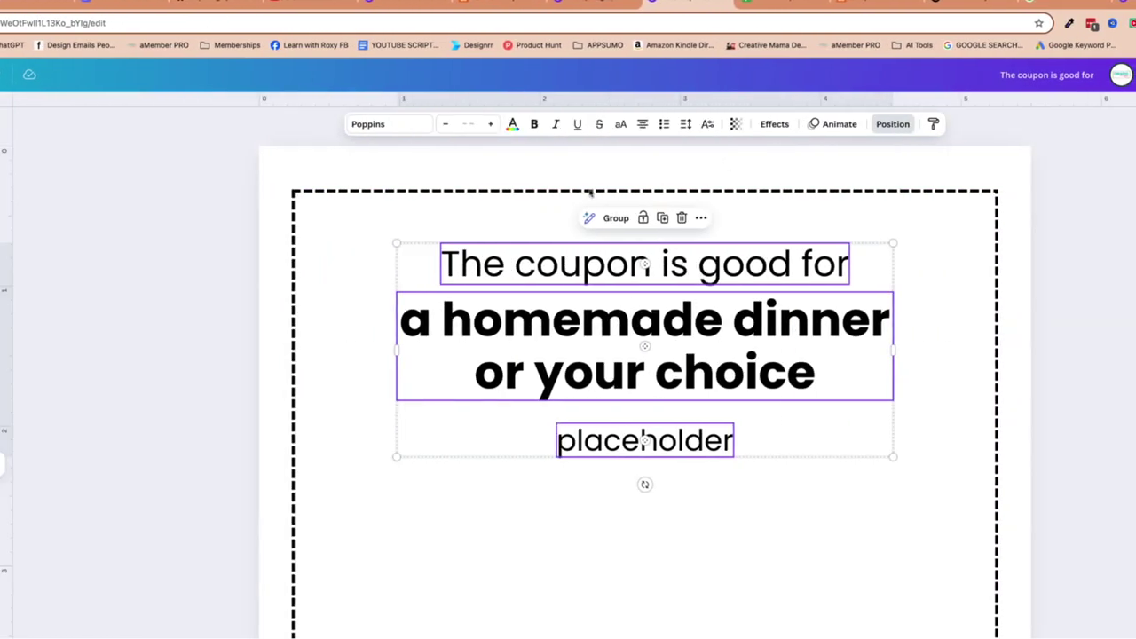
{"action": "left_click", "coordinate": [893, 124]}
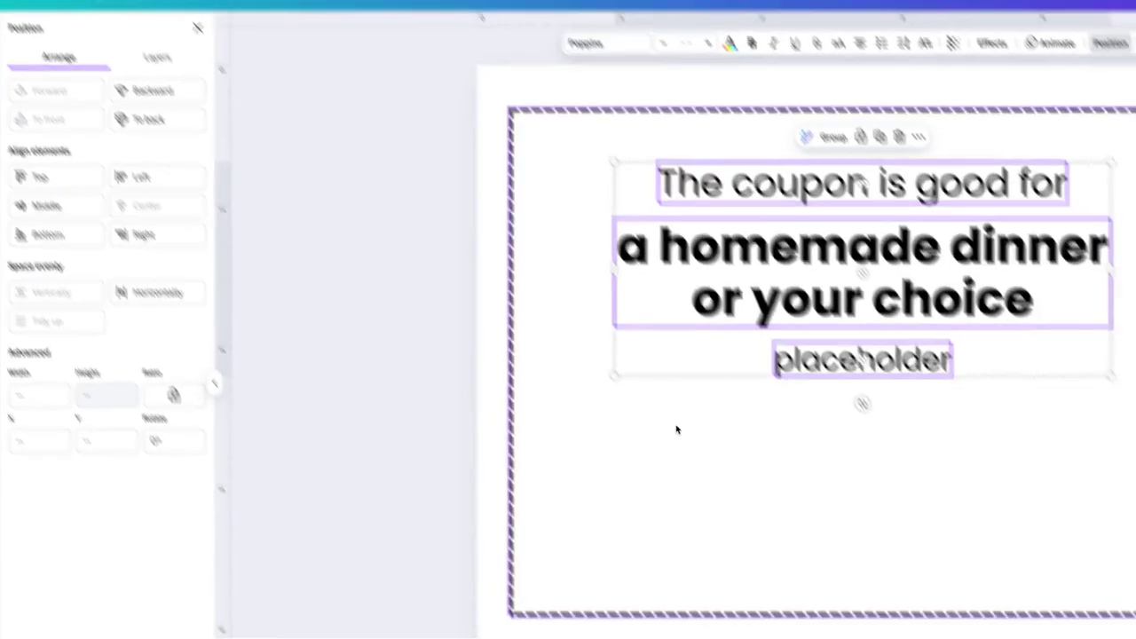
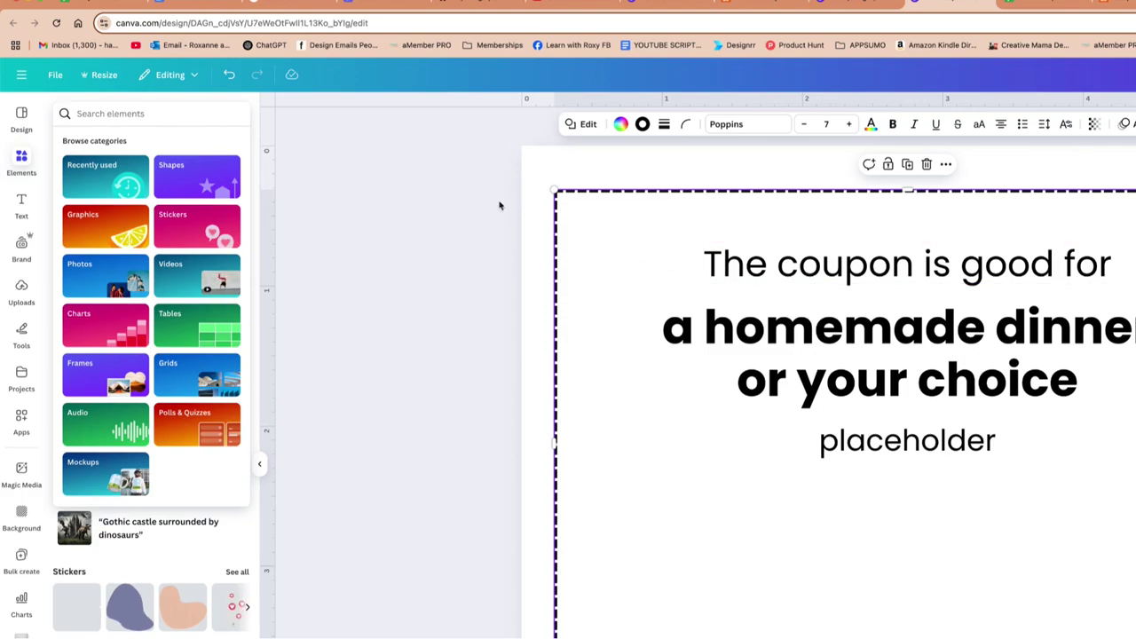
- Search the elements library for "trophy", limit the results to free items and show all matching graphics
{"action": "left_click", "coordinate": [194, 114]}
{"action": "type", "text": "trophy"}
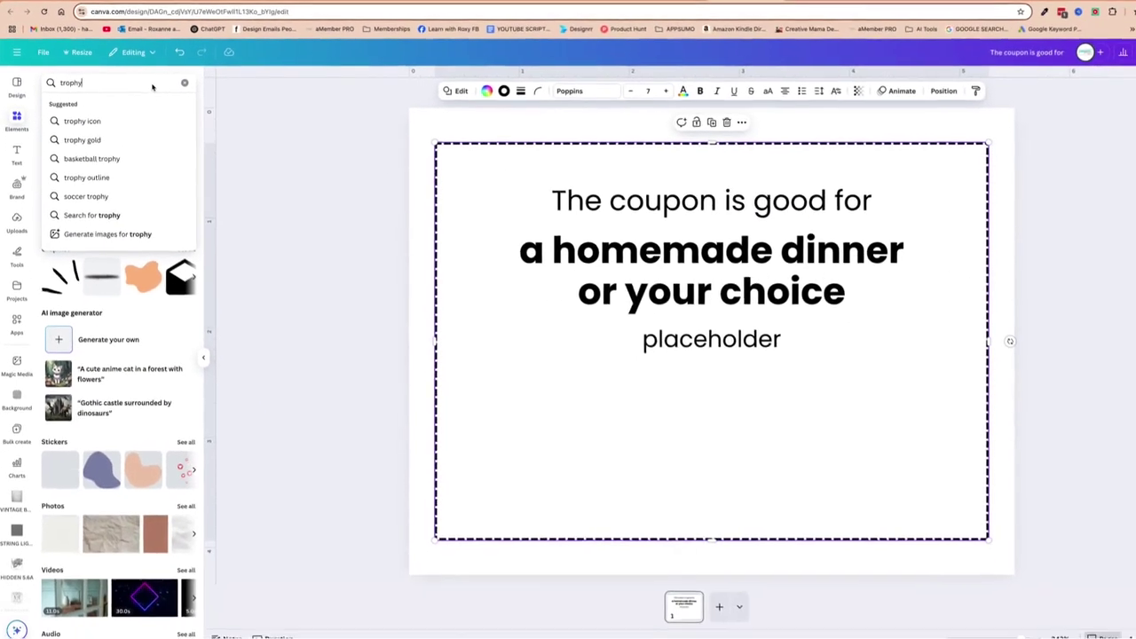
{"action": "key", "text": "Return"}
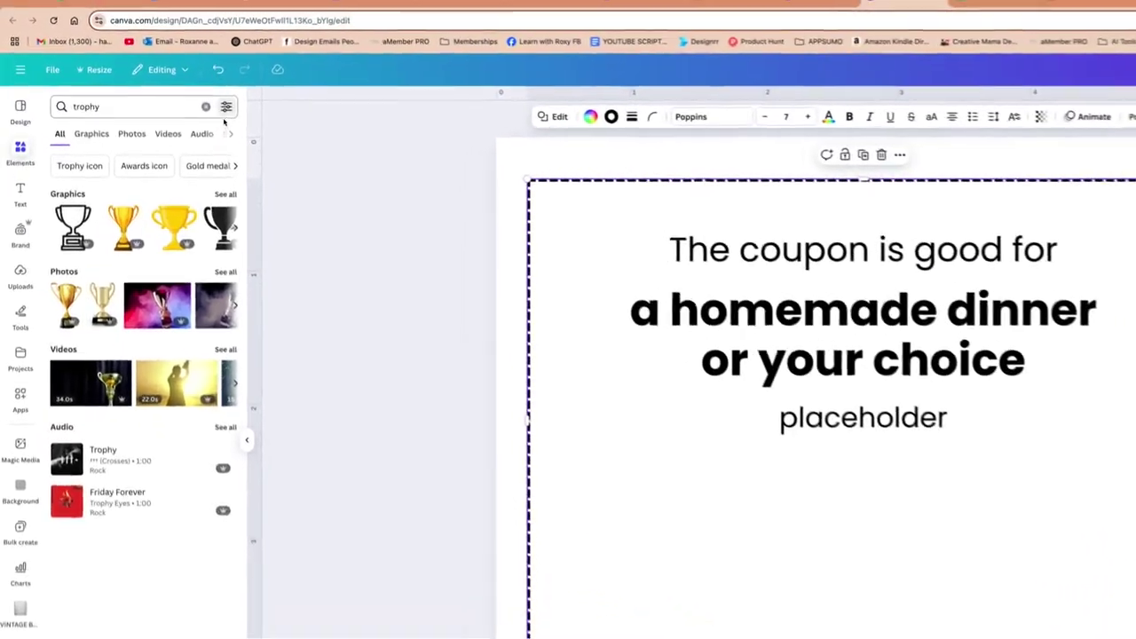
{"action": "left_click", "coordinate": [184, 81]}
{"action": "left_click", "coordinate": [61, 295]}
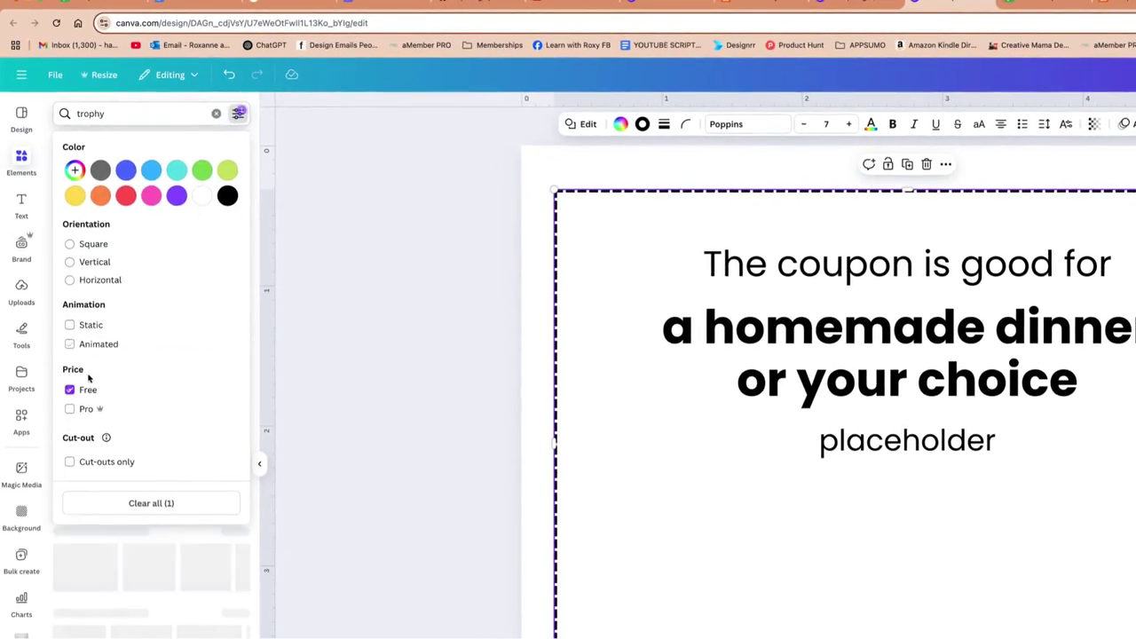
{"action": "left_click", "coordinate": [376, 271]}
{"action": "left_click", "coordinate": [237, 205]}
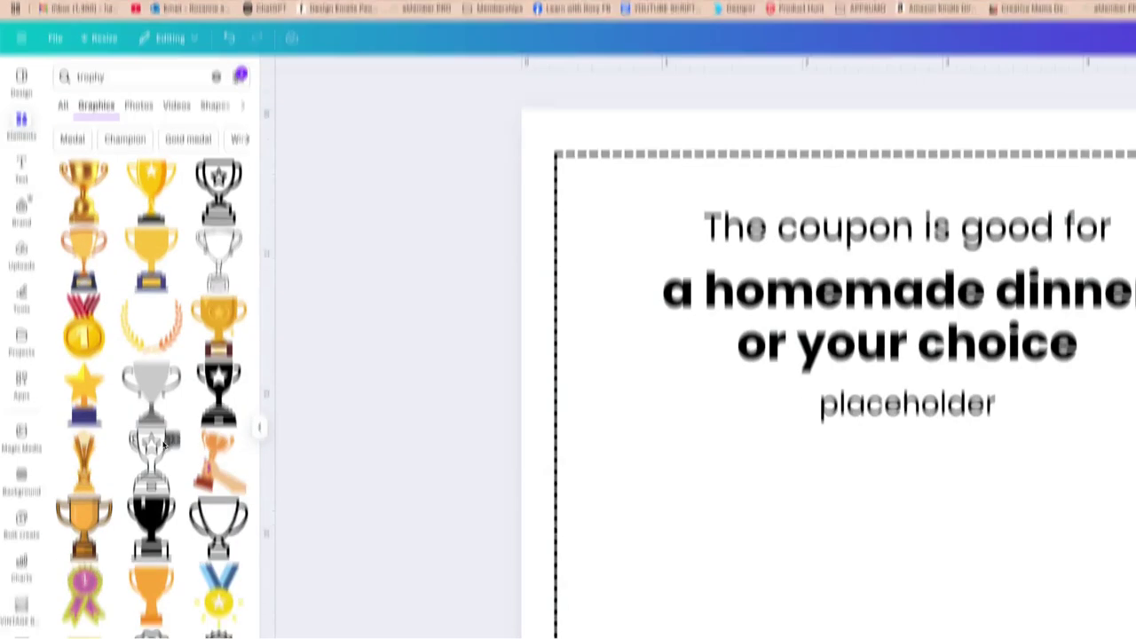
- Add the outlined trophy with a star, shrink it and place it in the dashed frame's lower-right corner
{"action": "left_click", "coordinate": [158, 496]}
{"action": "left_click_drag", "start_coordinate": [702, 149], "coordinate": [650, 222]}
{"action": "left_click_drag", "start_coordinate": [586, 327], "coordinate": [879, 444]}
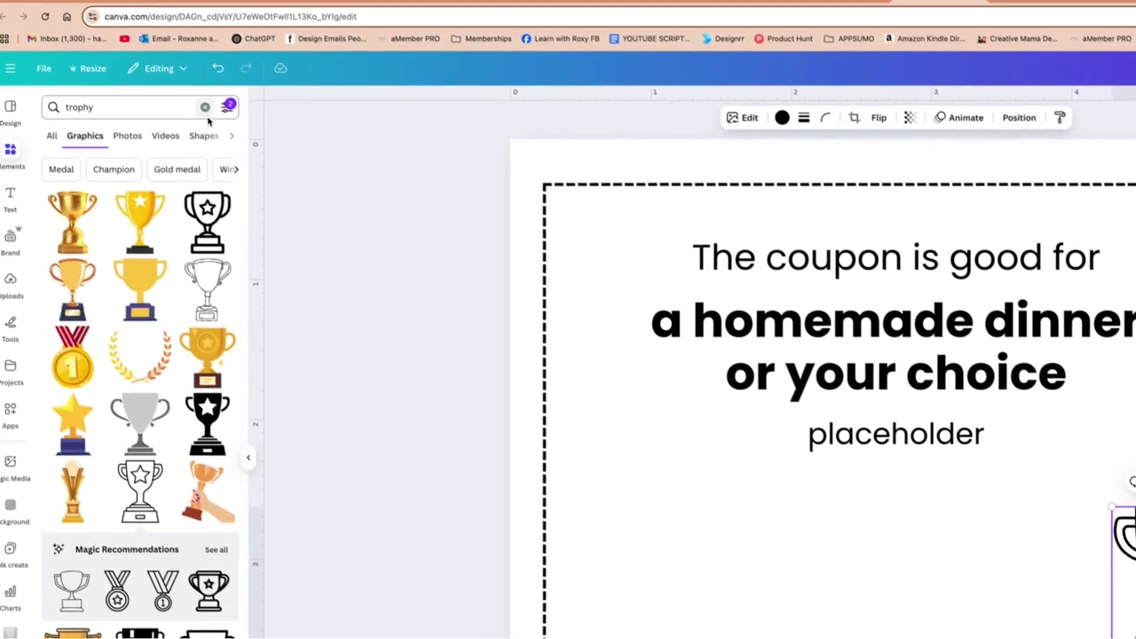
- Search the elements library for "star" and show all matching graphics
{"action": "left_click", "coordinate": [210, 114]}
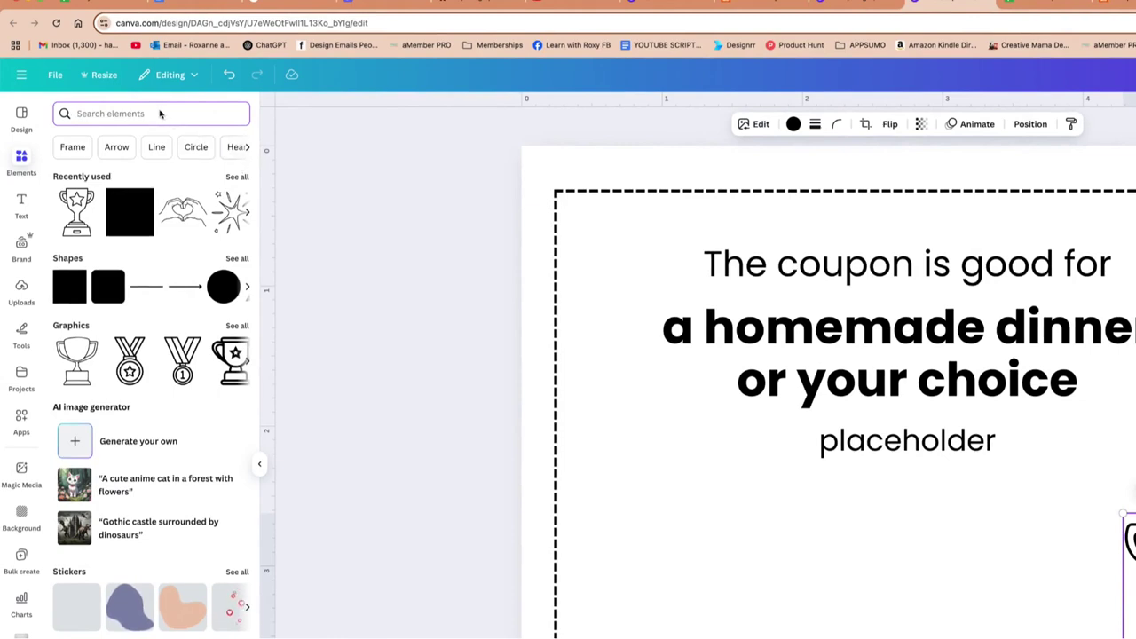
{"action": "type", "text": "star"}
{"action": "key", "text": "Return"}
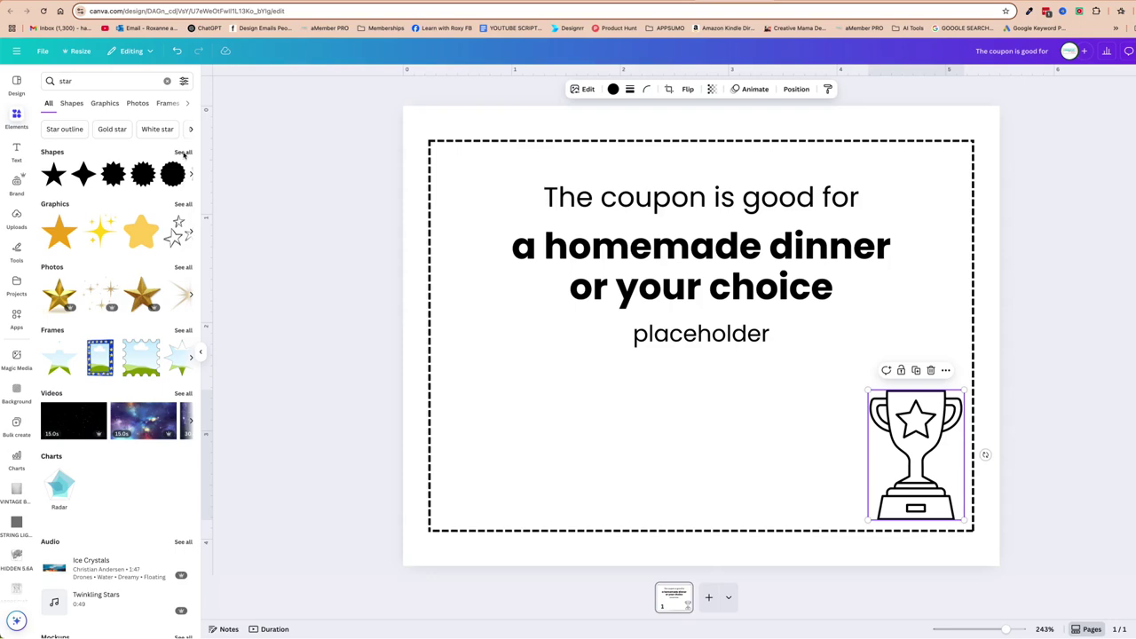
{"action": "left_click", "coordinate": [182, 203]}
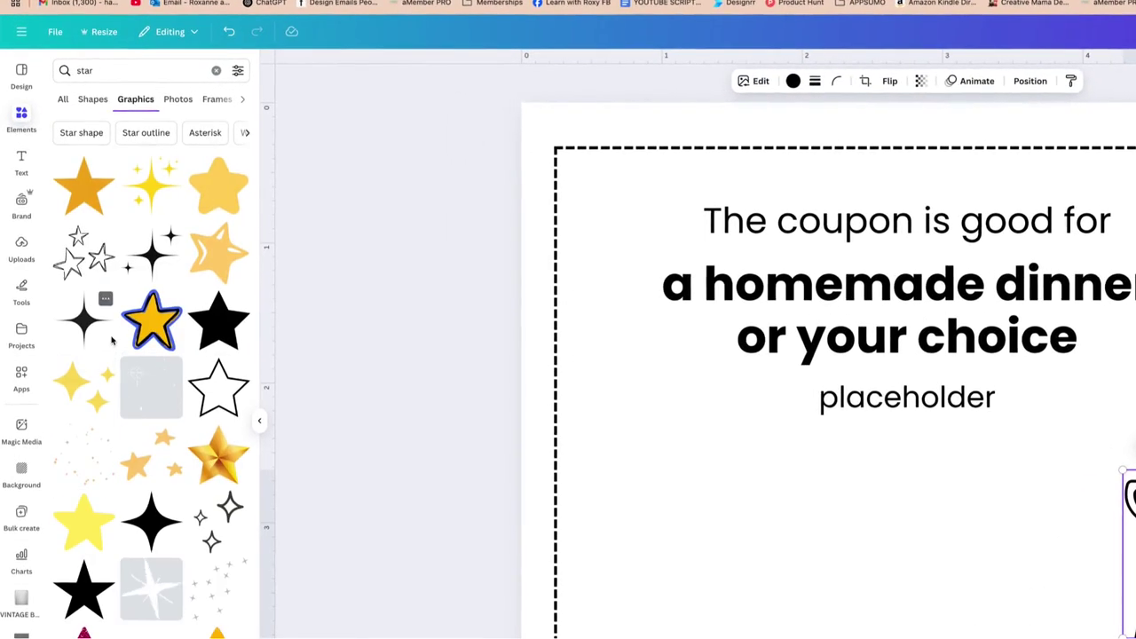
- Add the hand-drawn yellow star with a blue outline, shrink it and place it in the dashed frame's upper-left corner
{"action": "scroll", "coordinate": [140, 403], "scroll_direction": "down", "scroll_amount": 1}
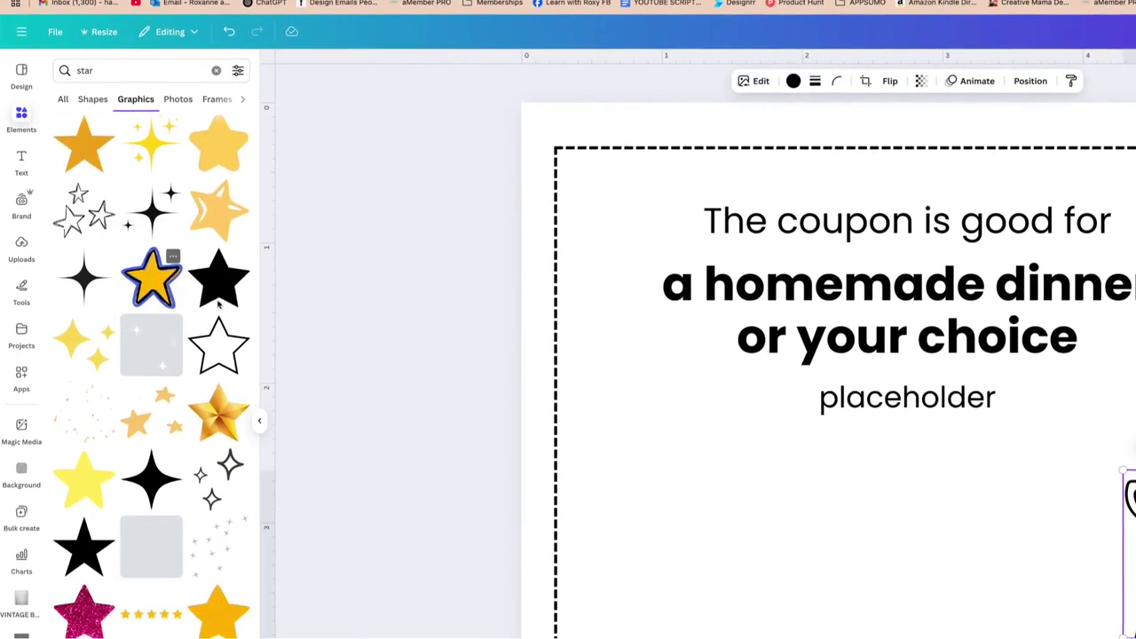
{"action": "left_click", "coordinate": [152, 280]}
{"action": "left_click_drag", "start_coordinate": [915, 460], "coordinate": [738, 456]}
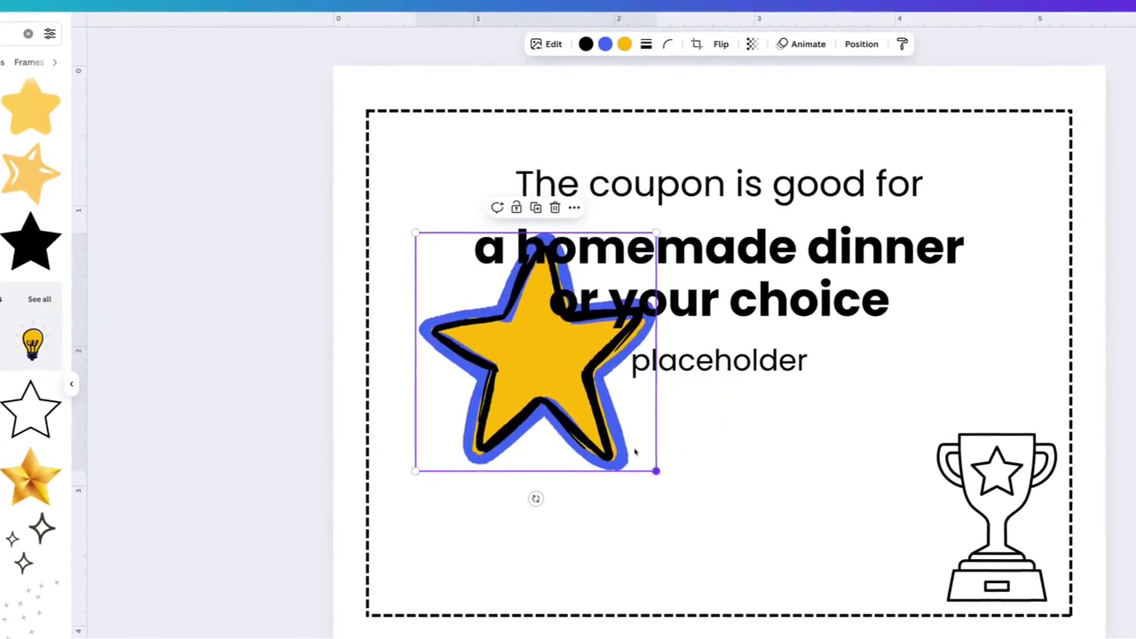
{"action": "left_click_drag", "start_coordinate": [656, 470], "coordinate": [553, 370]}
{"action": "left_click_drag", "start_coordinate": [556, 278], "coordinate": [500, 170]}
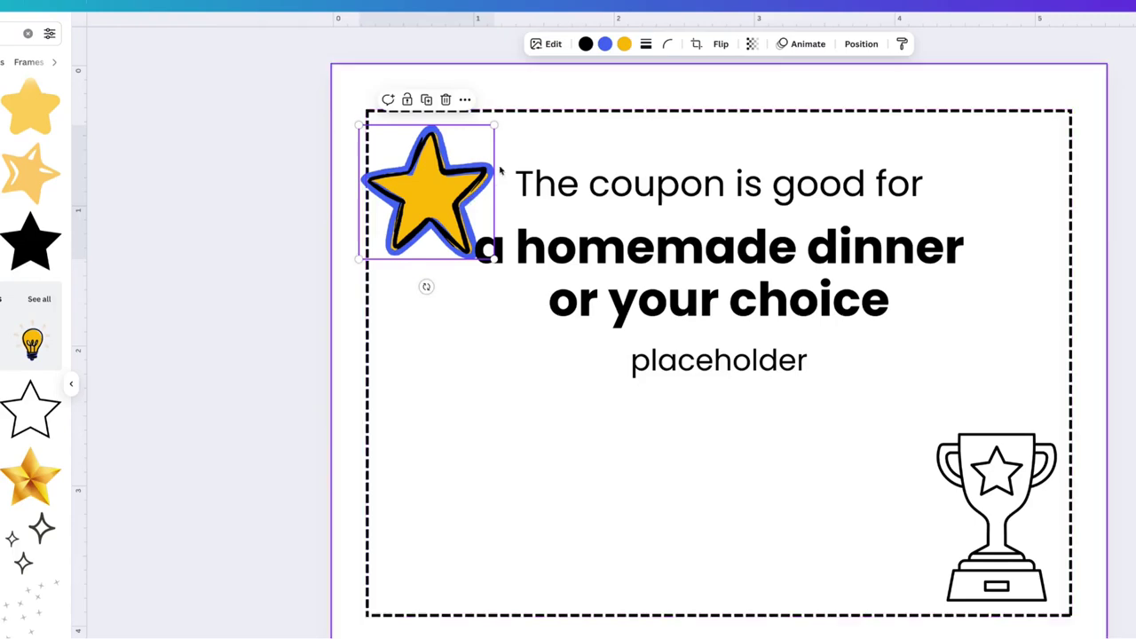
- Change the star's blue and yellow colours to white, leaving only its black outline coloured
{"action": "left_click", "coordinate": [605, 43]}
{"action": "left_click", "coordinate": [47, 120]}
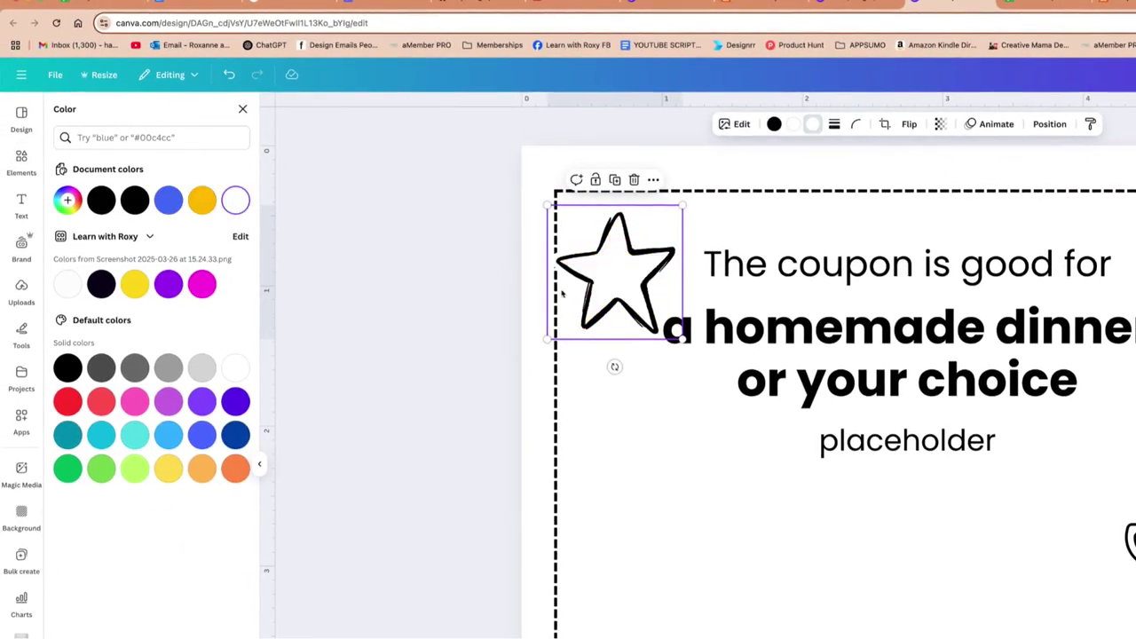
- Resize the star to about 0.8 × 0.8 in within the frame's upper-left corner and tilt it slightly counterclockwise
{"action": "left_click_drag", "start_coordinate": [561, 295], "coordinate": [570, 281]}
{"action": "left_click_drag", "start_coordinate": [688, 323], "coordinate": [672, 305]}
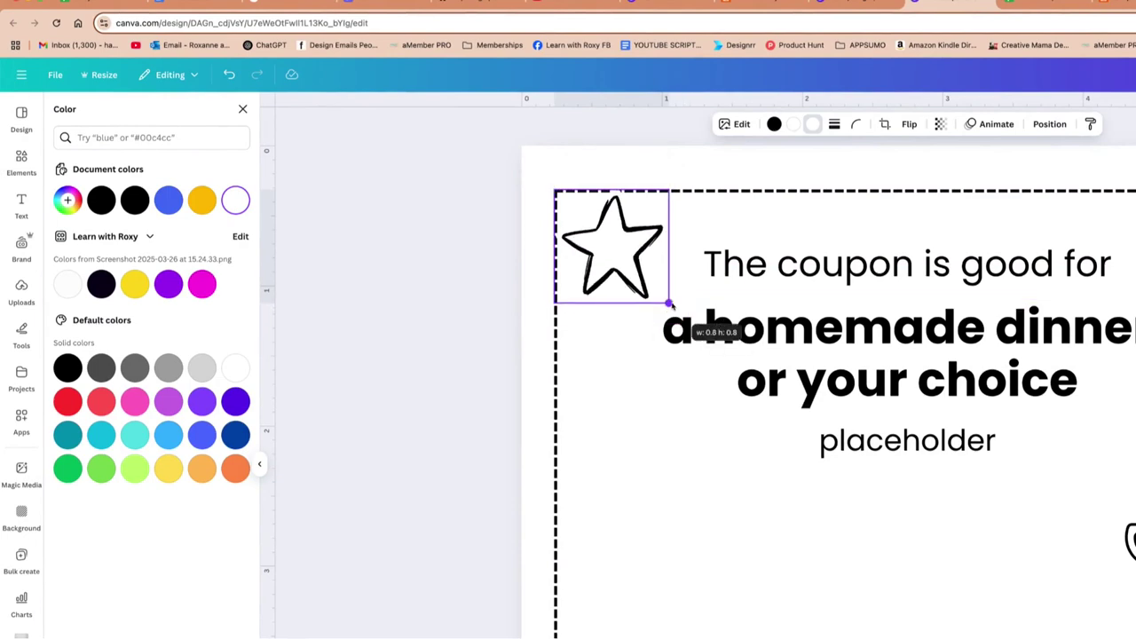
{"action": "left_click_drag", "start_coordinate": [612, 330], "coordinate": [645, 343]}
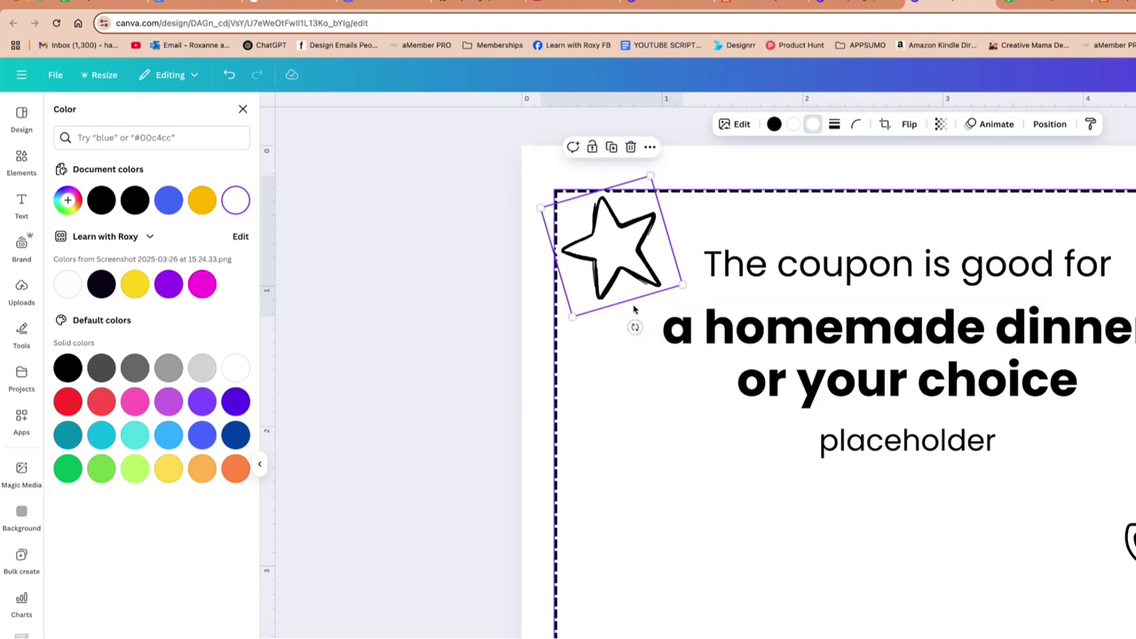
{"action": "left_click_drag", "start_coordinate": [634, 327], "coordinate": [631, 331]}
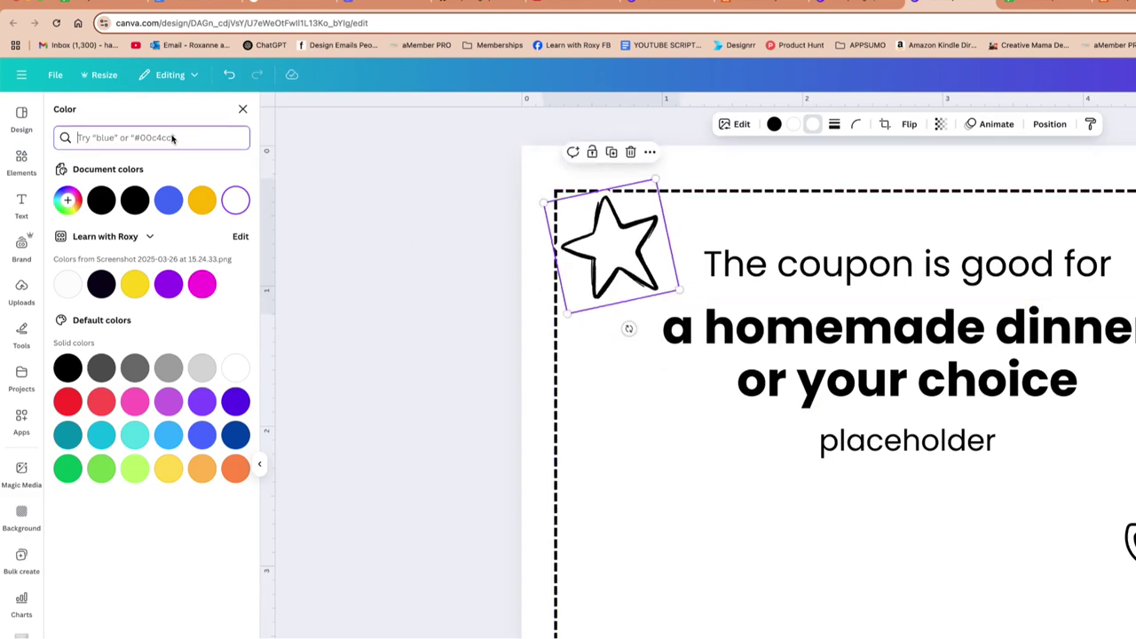
- Search the elements library for "moustache" and show all matching graphics
{"action": "type", "text": "tache"}
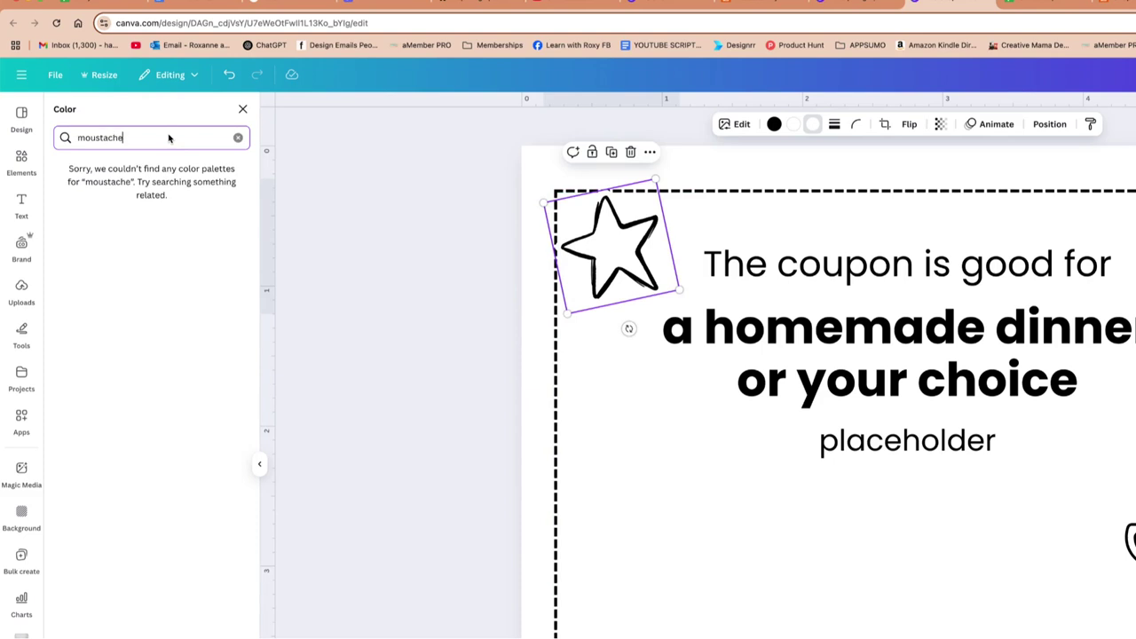
{"action": "left_click", "coordinate": [25, 160]}
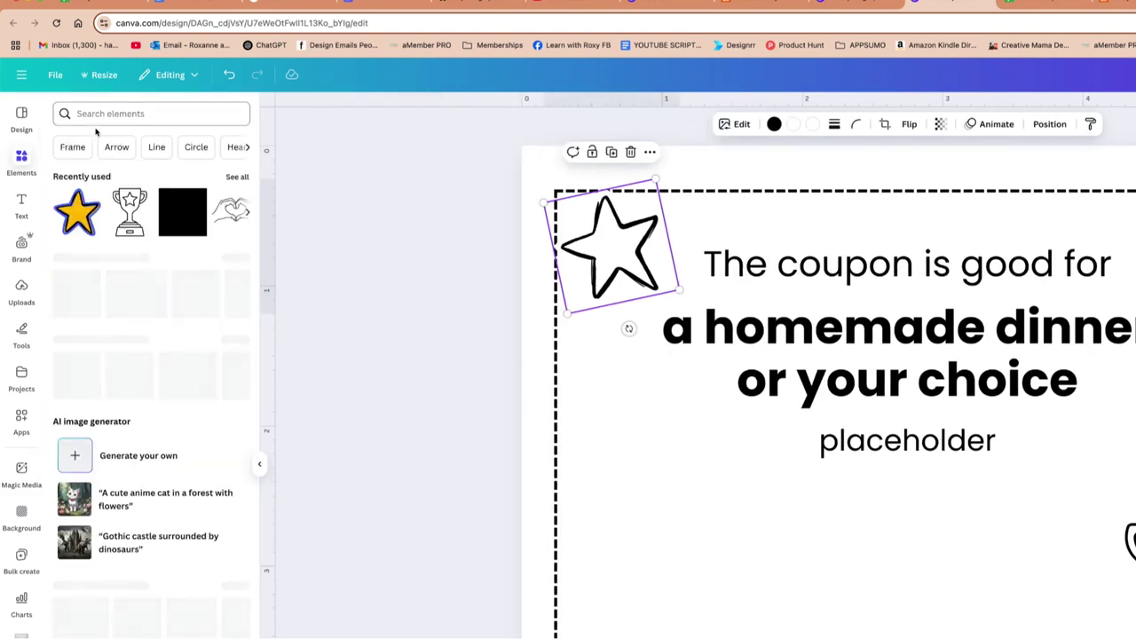
{"action": "left_click", "coordinate": [111, 119]}
{"action": "type", "text": "mousta"}
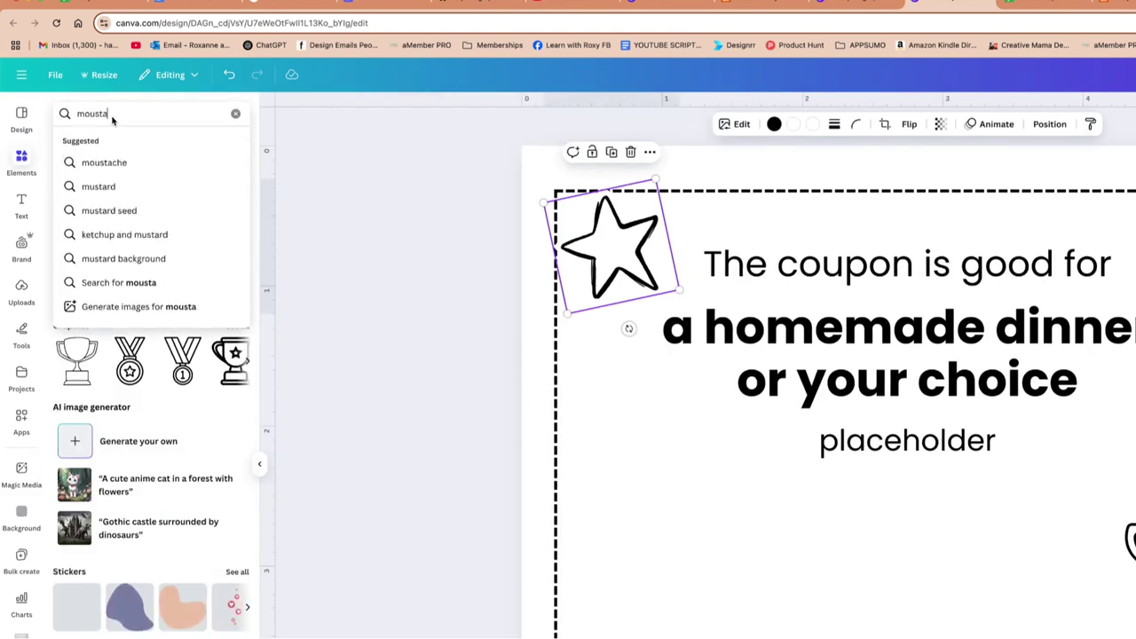
{"action": "type", "text": "che"}
{"action": "key", "text": "Return"}
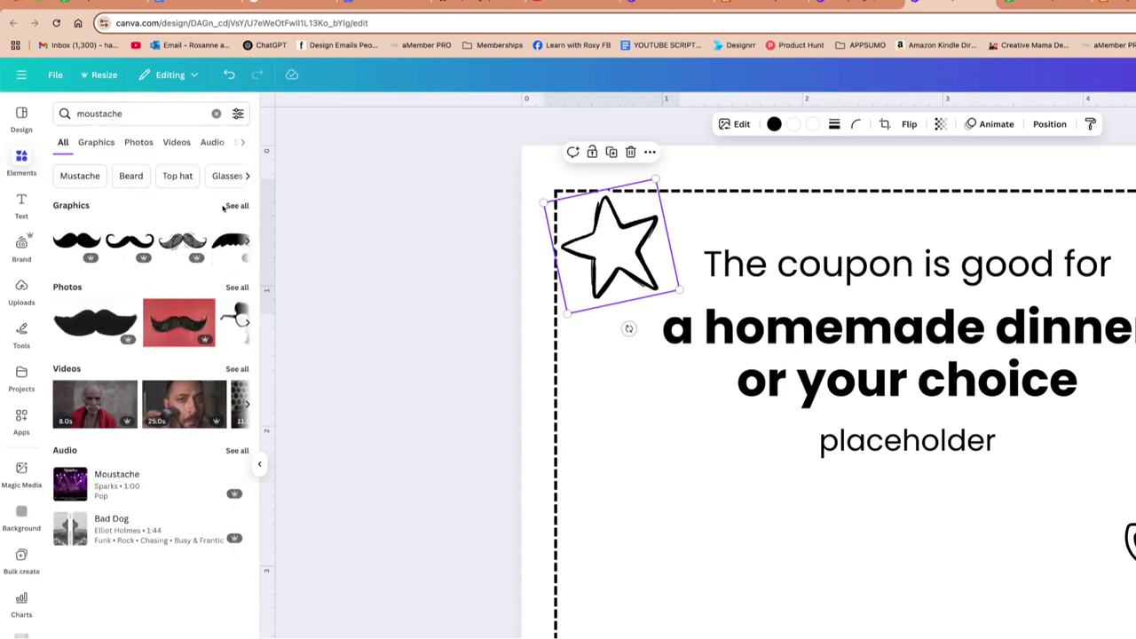
{"action": "left_click", "coordinate": [232, 206]}
- Limit the results to free, static items and look through the moustache graphics
{"action": "left_click", "coordinate": [238, 113]}
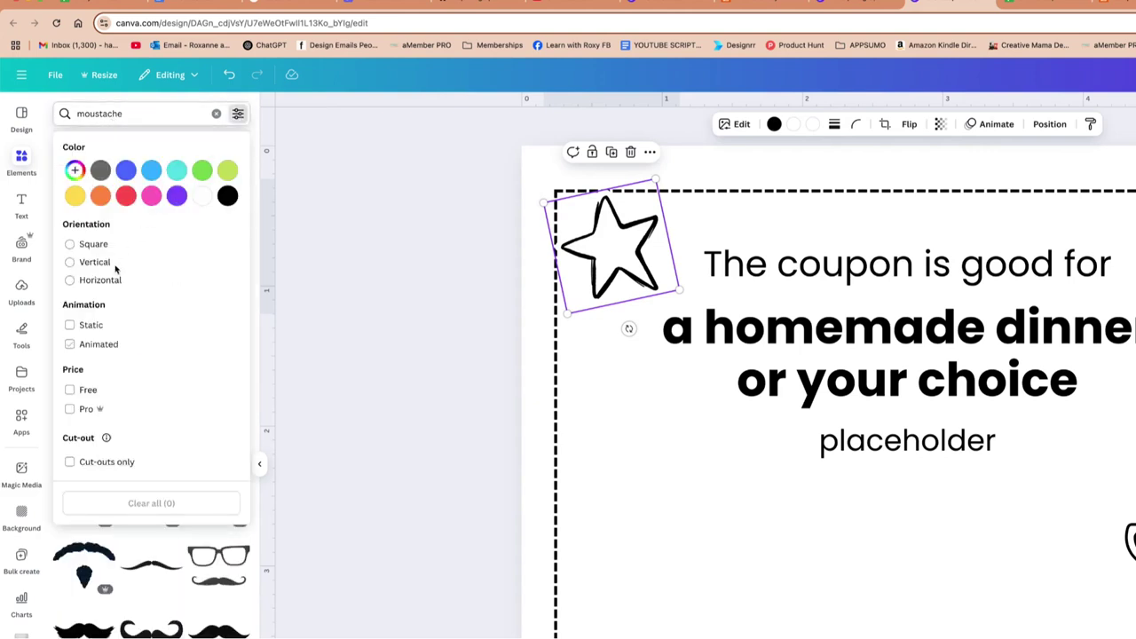
{"action": "left_click", "coordinate": [78, 391]}
{"action": "left_click", "coordinate": [71, 325]}
{"action": "left_click", "coordinate": [275, 330]}
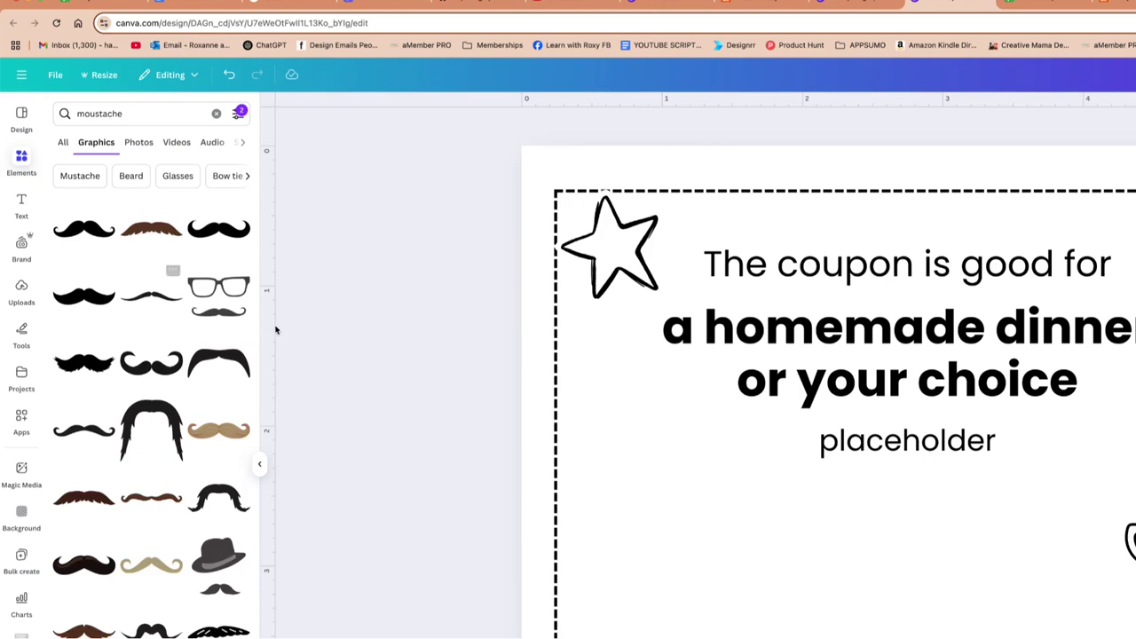
{"action": "scroll", "coordinate": [157, 322], "scroll_direction": "down", "scroll_amount": 5}
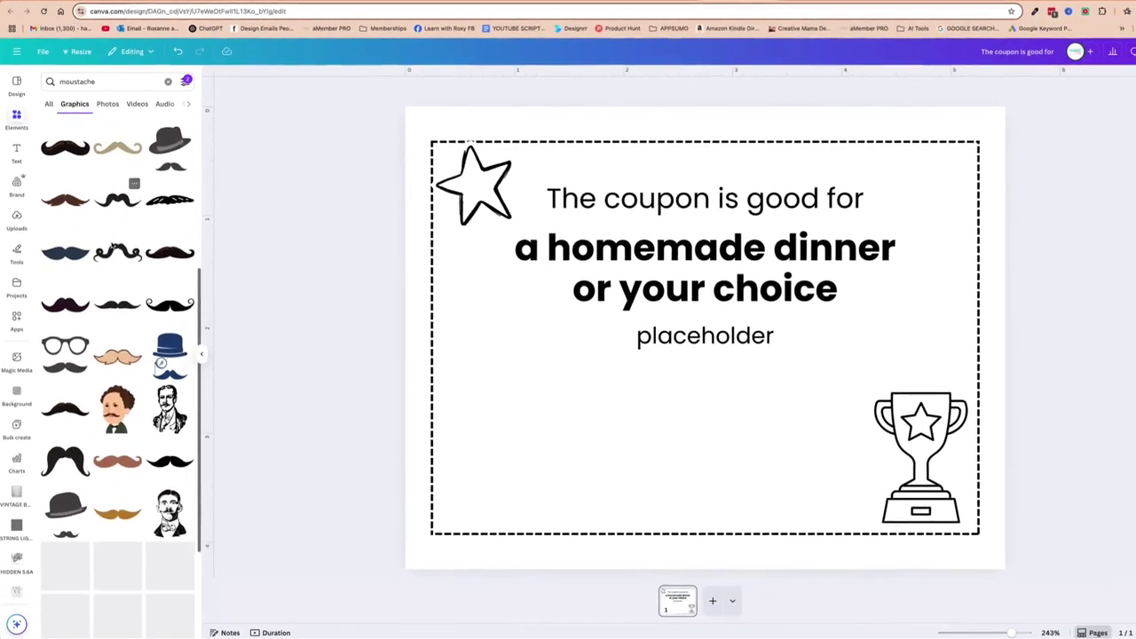
{"action": "scroll", "coordinate": [113, 246], "scroll_direction": "down", "scroll_amount": 4}
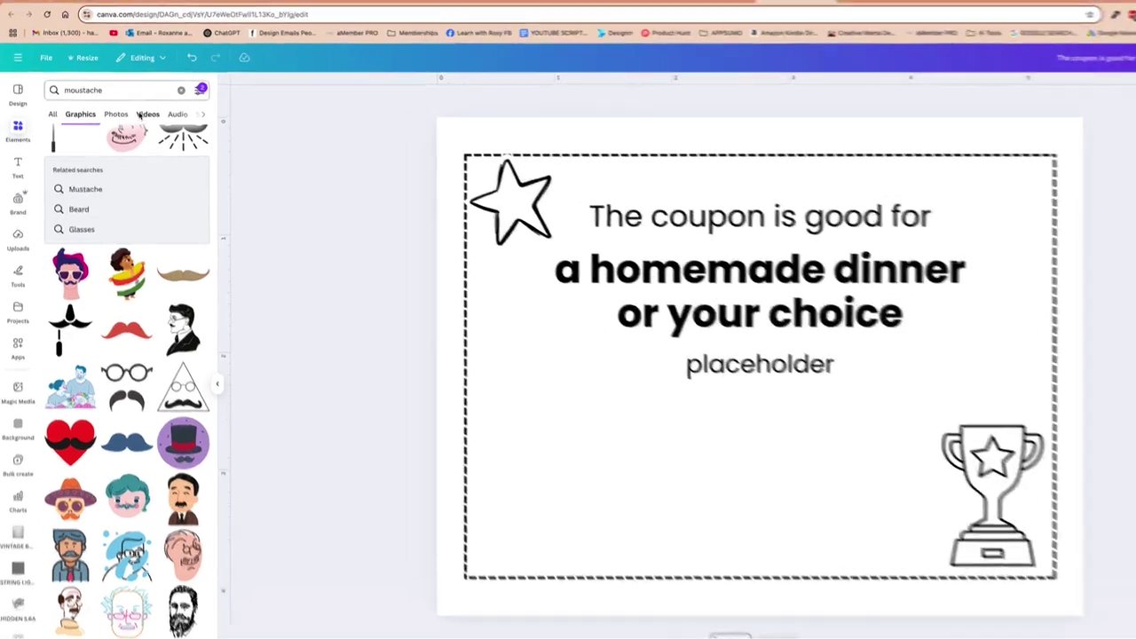
- Search the elements for "tie" and add the outlined tie with diagonal stripes to the coupon's lower-left area
{"action": "double_click", "coordinate": [126, 82]}
{"action": "type", "text": "tie"}
{"action": "key", "text": "Return"}
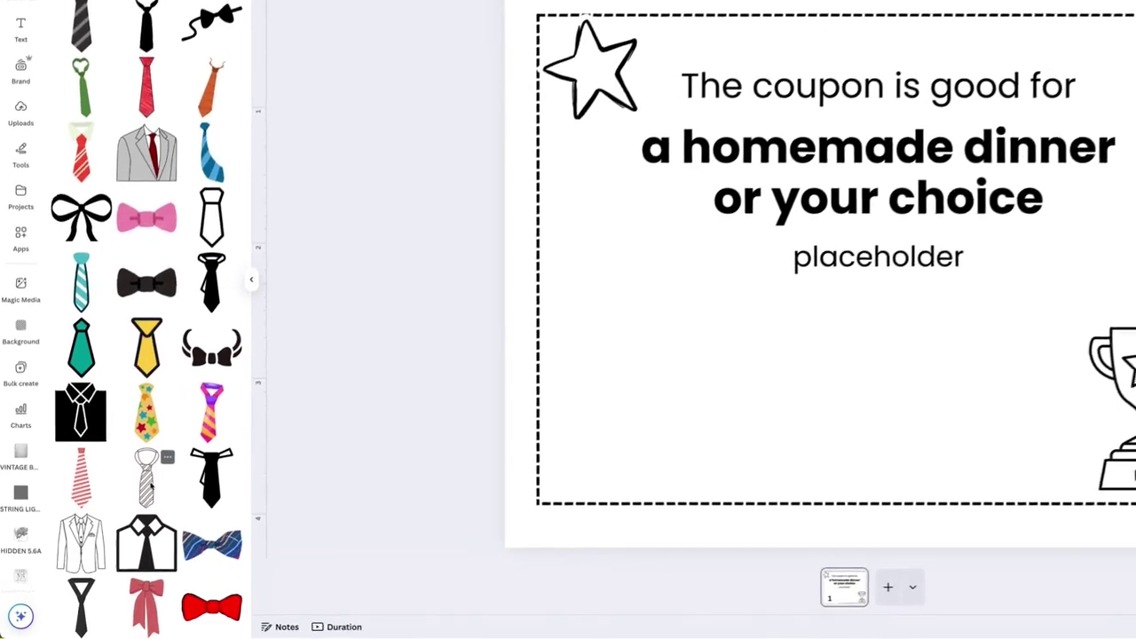
{"action": "left_click", "coordinate": [118, 511]}
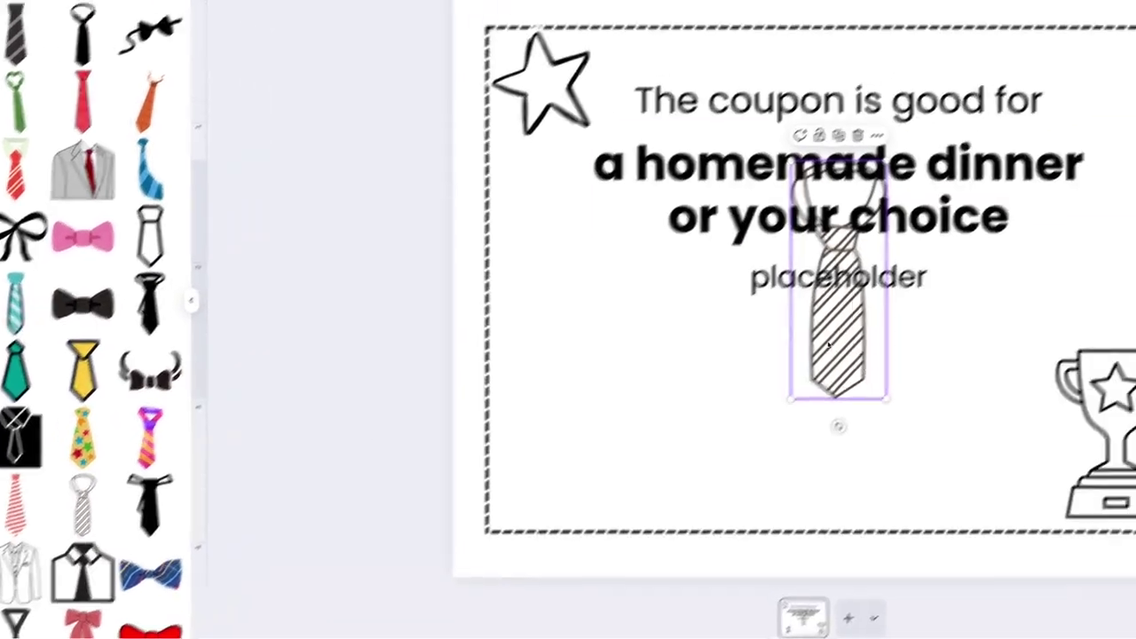
{"action": "left_click_drag", "start_coordinate": [828, 347], "coordinate": [563, 426]}
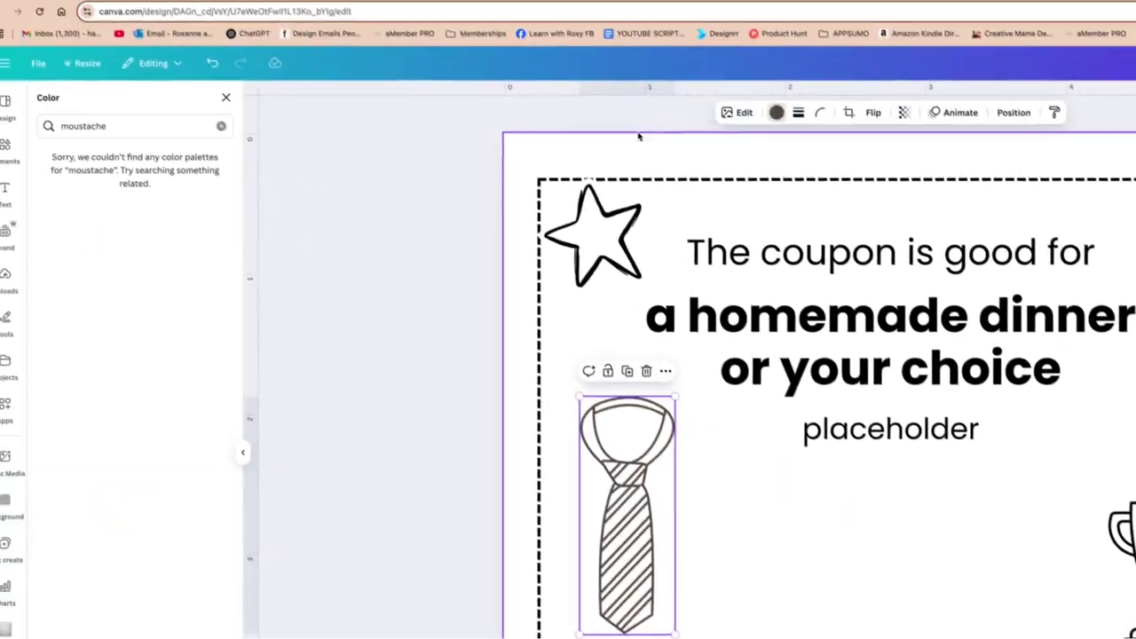
- Clear the old colour search and change the tie's colour to black
{"action": "left_click", "coordinate": [777, 111]}
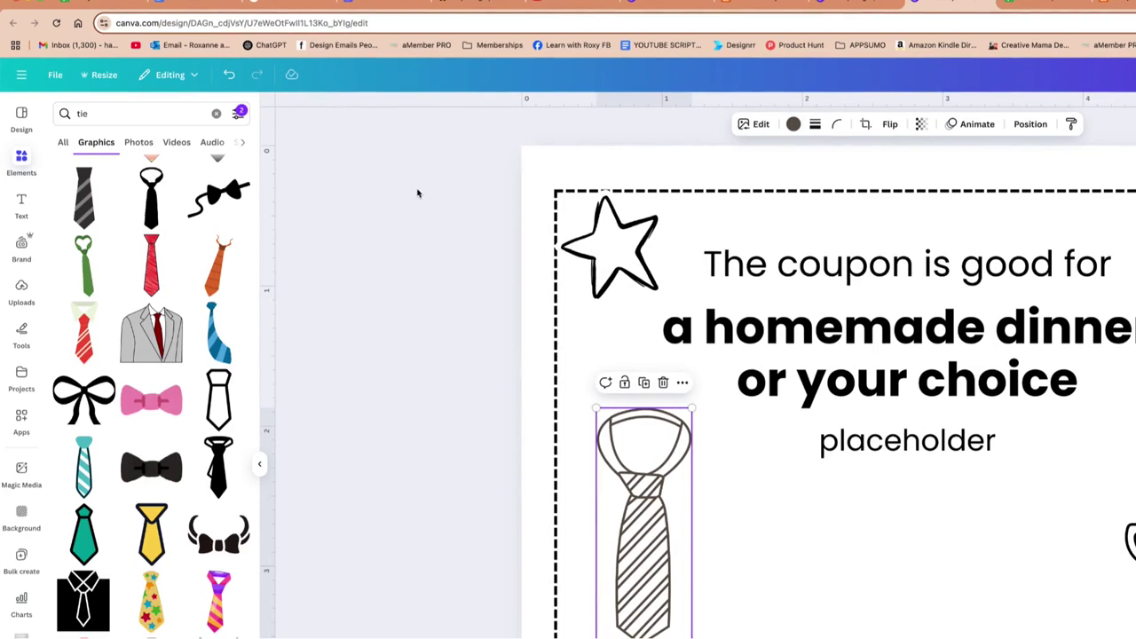
{"action": "left_click", "coordinate": [792, 125]}
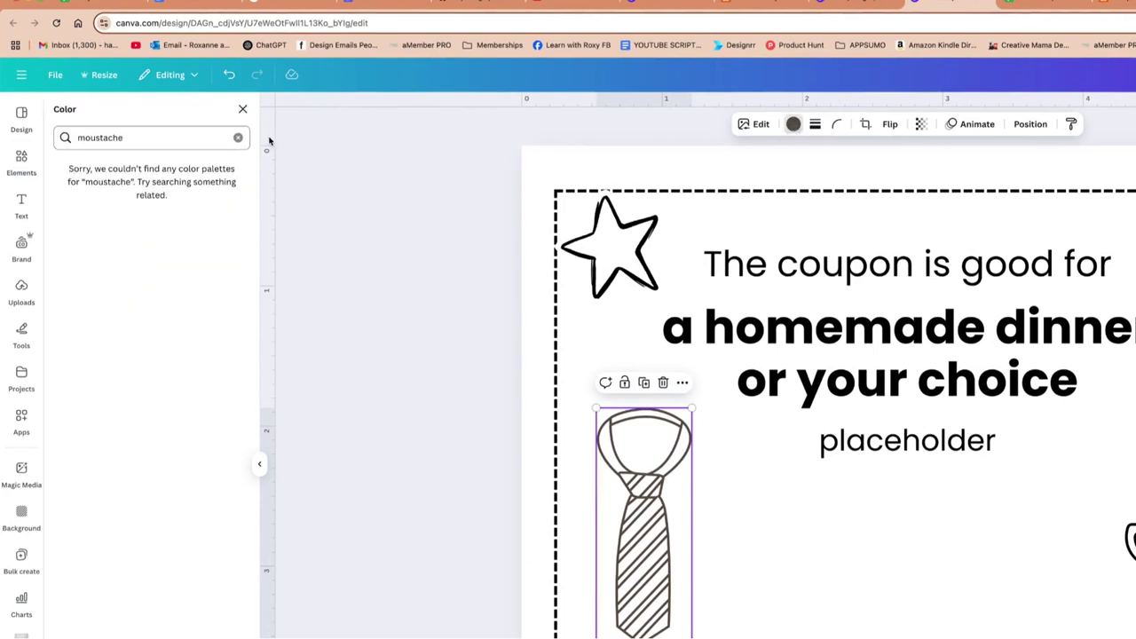
{"action": "left_click", "coordinate": [238, 138]}
{"action": "left_click", "coordinate": [101, 197]}
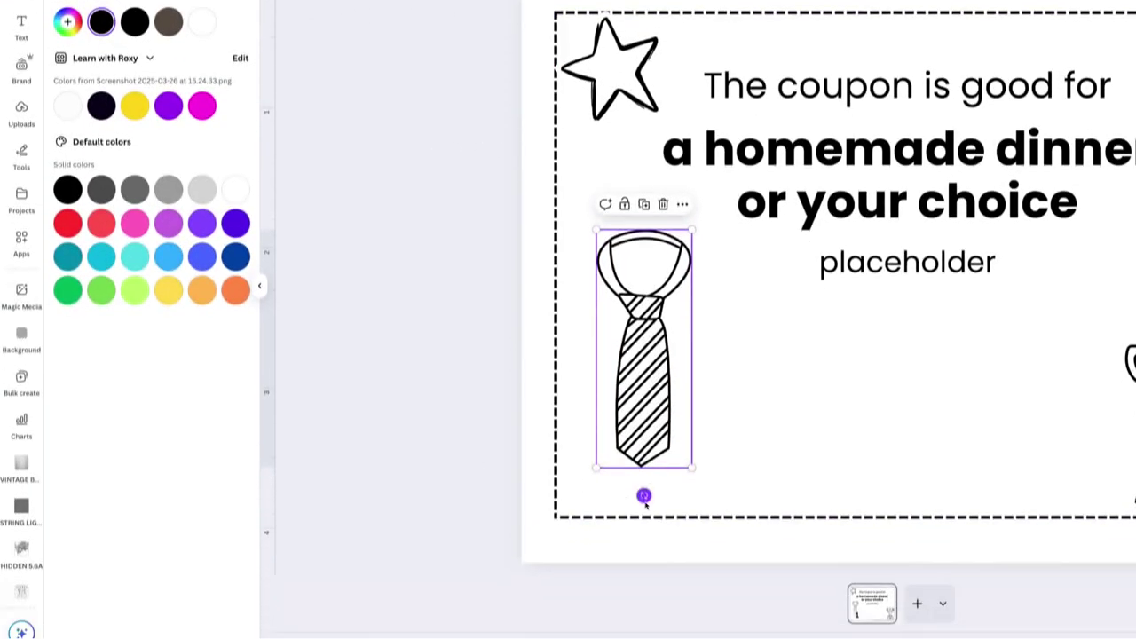
- Tilt the tie slightly counterclockwise, shrink it and fit it into the dashed frame's lower-left corner
{"action": "left_click_drag", "start_coordinate": [645, 502], "coordinate": [667, 490]}
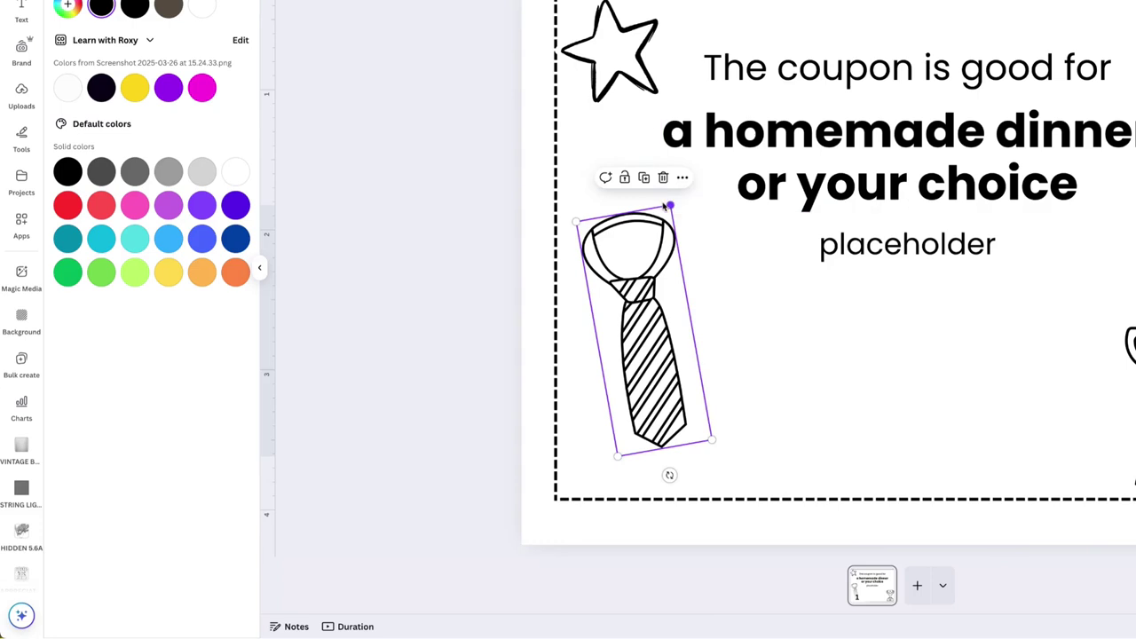
{"action": "left_click_drag", "start_coordinate": [667, 225], "coordinate": [646, 295]}
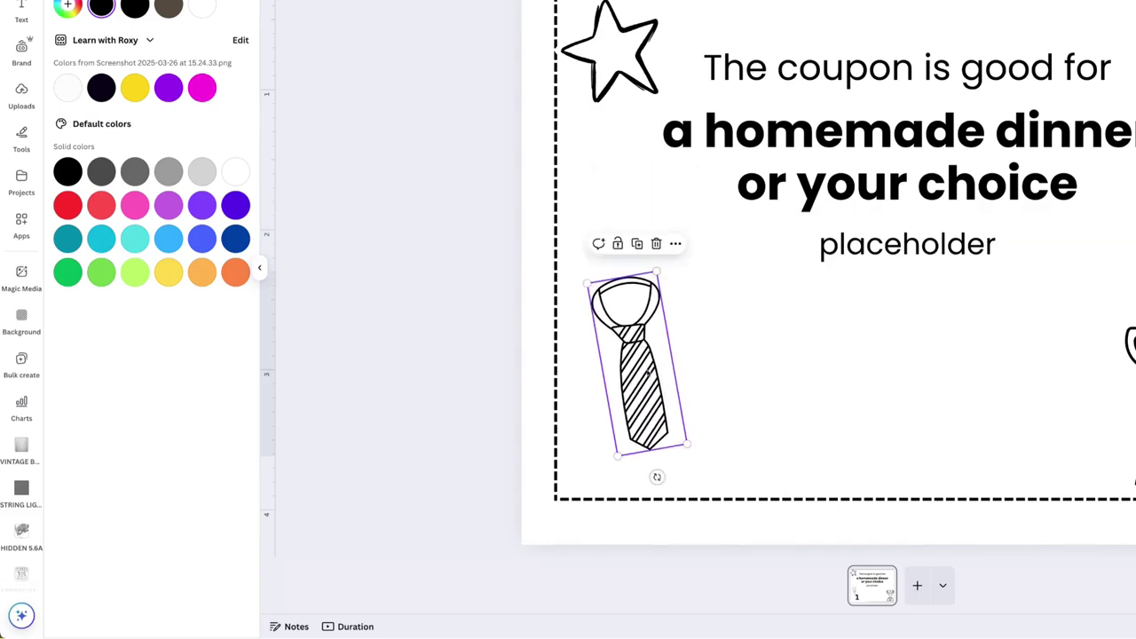
{"action": "left_click_drag", "start_coordinate": [648, 371], "coordinate": [629, 407]}
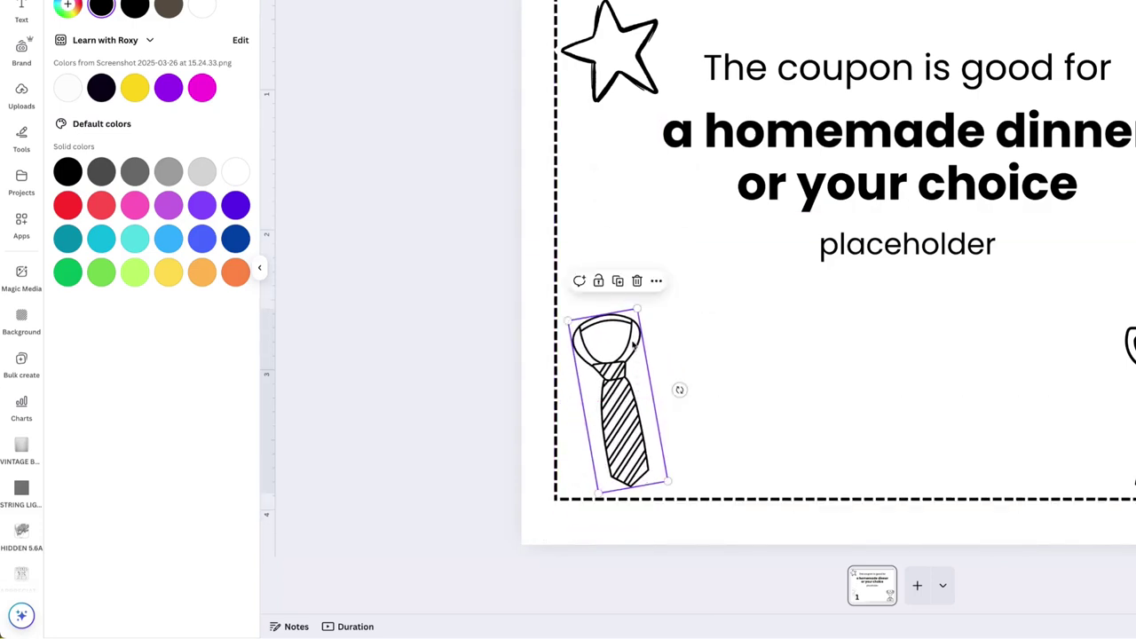
{"action": "left_click_drag", "start_coordinate": [639, 309], "coordinate": [644, 300]}
{"action": "left_click_drag", "start_coordinate": [624, 364], "coordinate": [616, 366]}
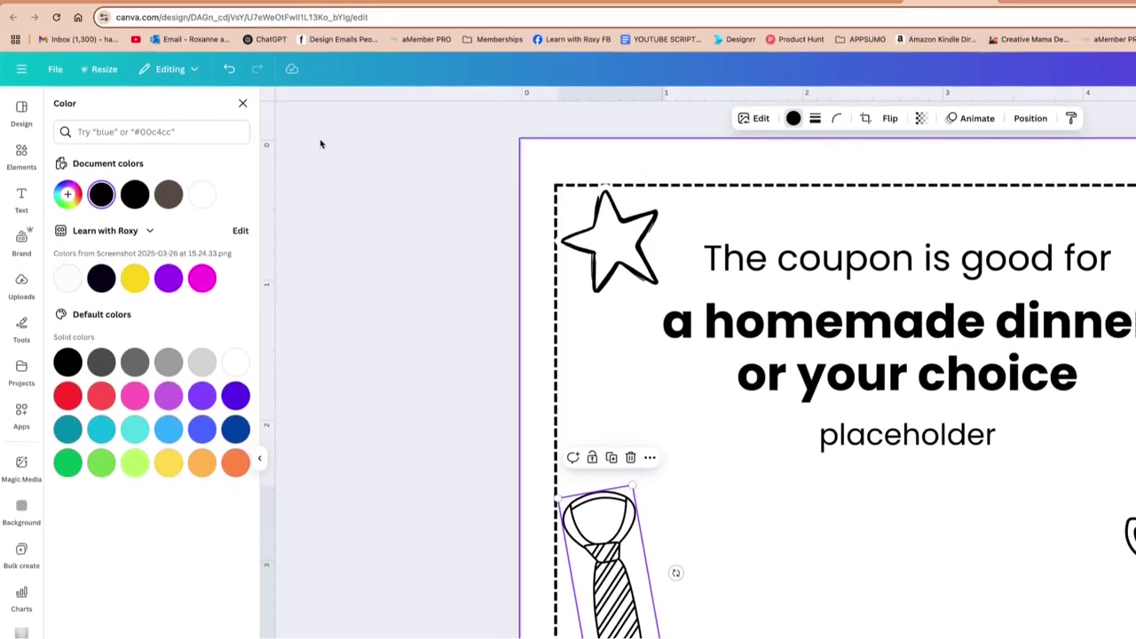
- Duplicate the star, place the copy in the frame's upper-right corner and tilt it the opposite way
{"action": "left_click", "coordinate": [638, 61]}
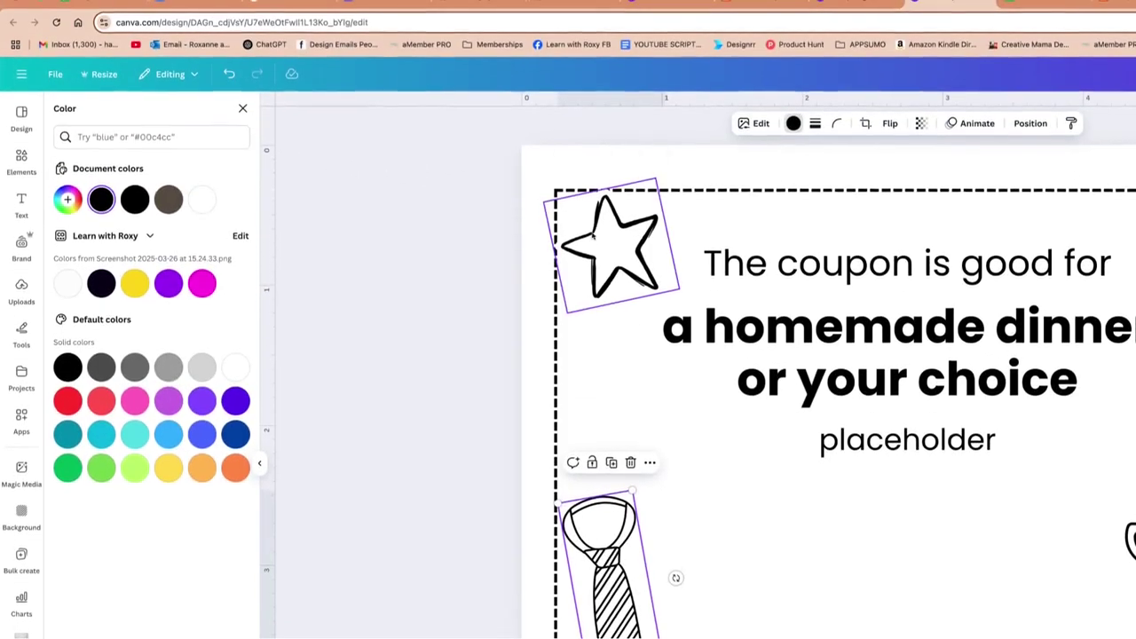
{"action": "key", "text": "super+d"}
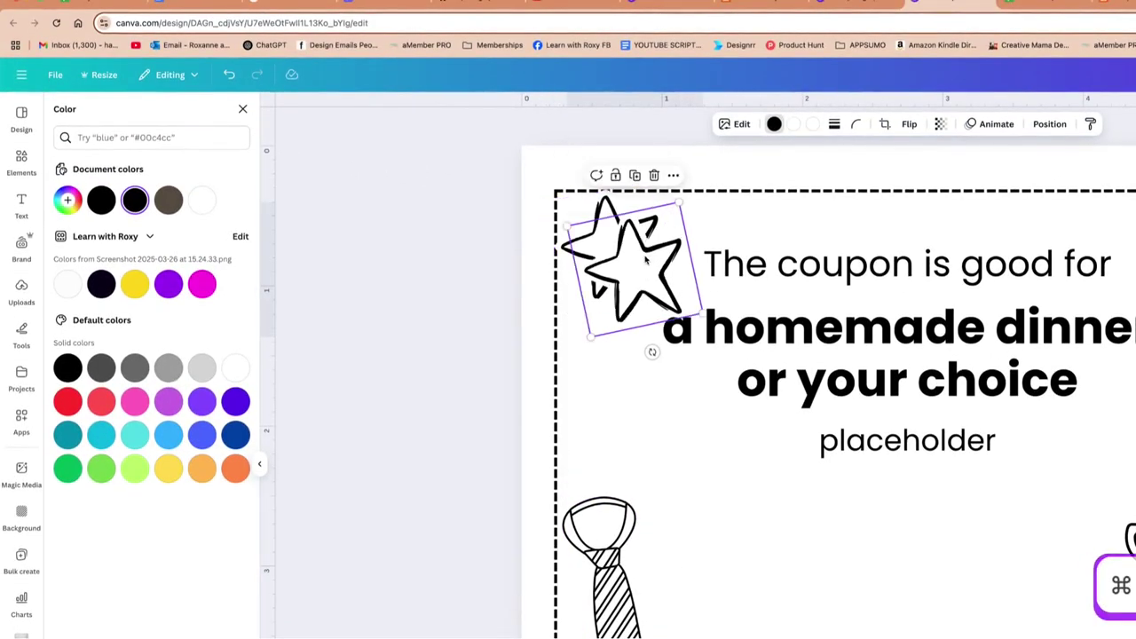
{"action": "left_click_drag", "start_coordinate": [646, 259], "coordinate": [891, 249]}
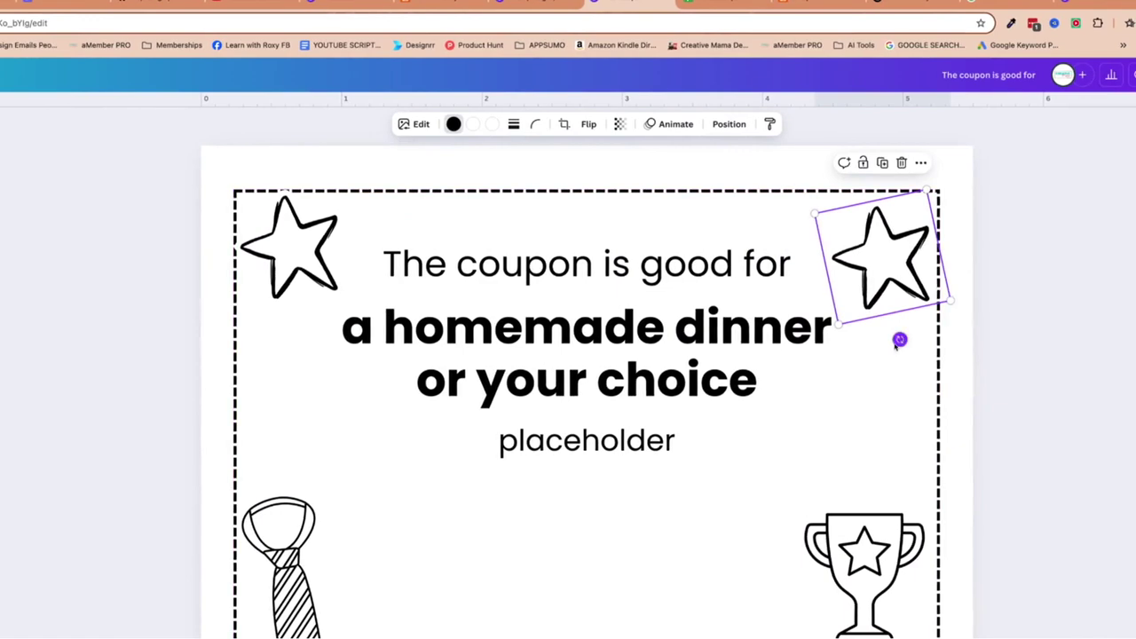
{"action": "left_click_drag", "start_coordinate": [900, 338], "coordinate": [868, 349]}
{"action": "left_click_drag", "start_coordinate": [882, 274], "coordinate": [873, 269]}
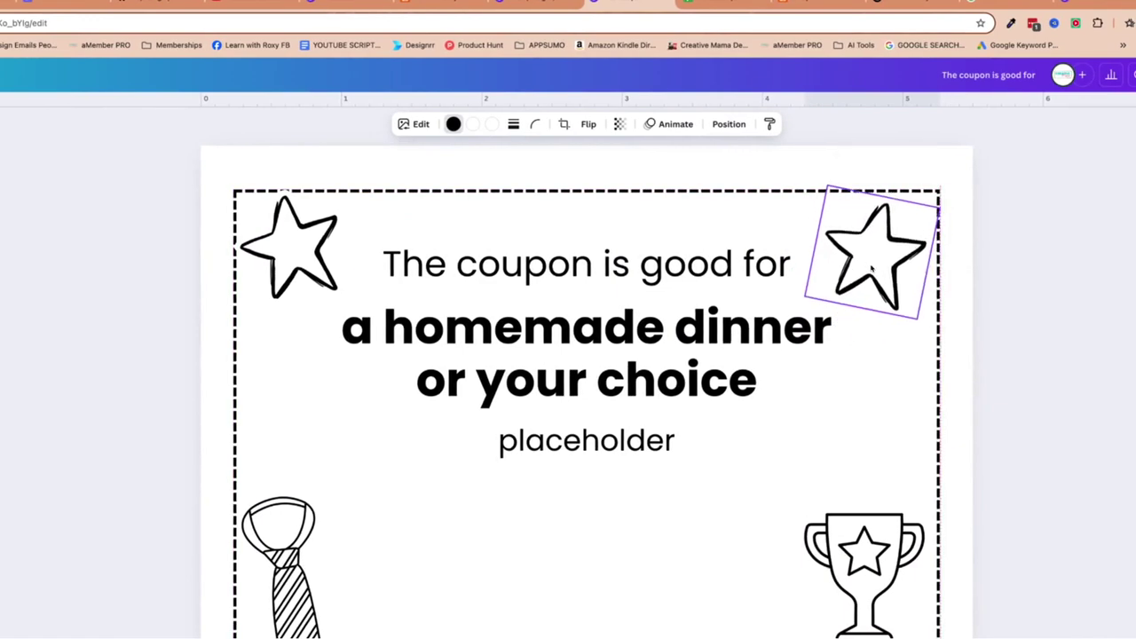
- Search the elements library for "sunglasses"
{"action": "left_click", "coordinate": [453, 123]}
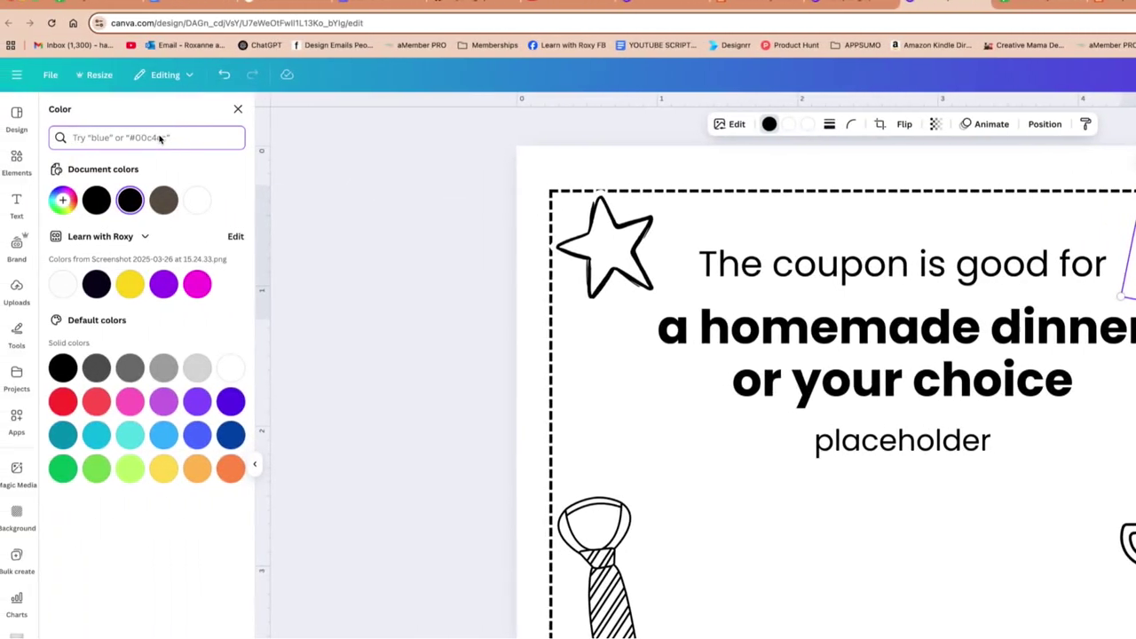
{"action": "left_click", "coordinate": [20, 162]}
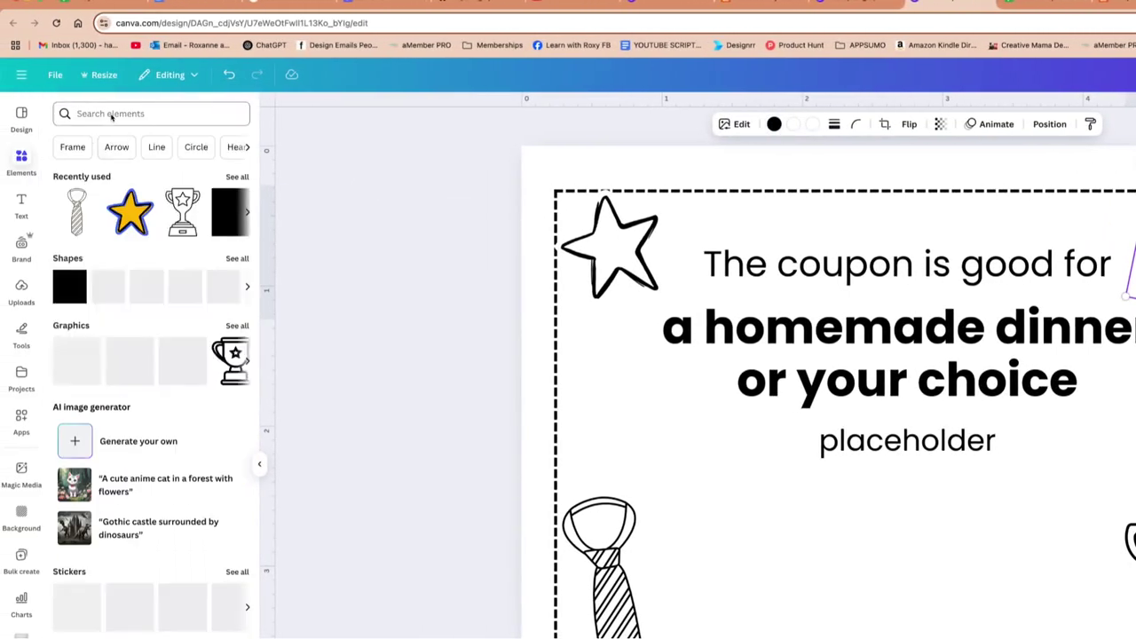
{"action": "type", "text": "sunglasses"}
{"action": "key", "text": "Return"}
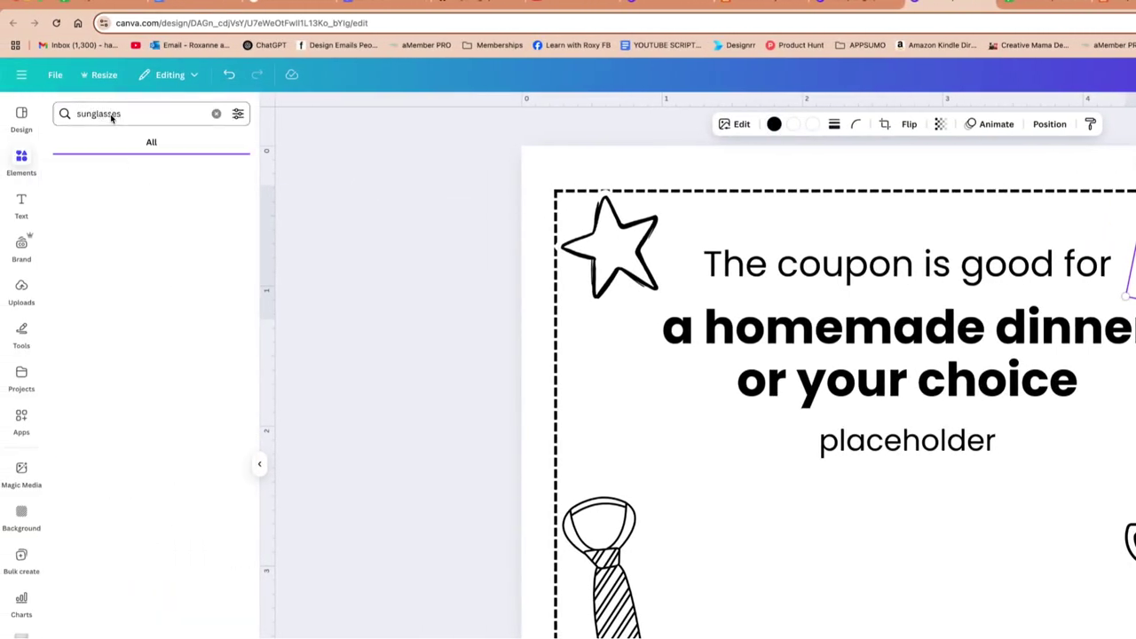
- Limit the sunglasses results to free, static items and show all matching graphics
{"action": "left_click", "coordinate": [237, 114]}
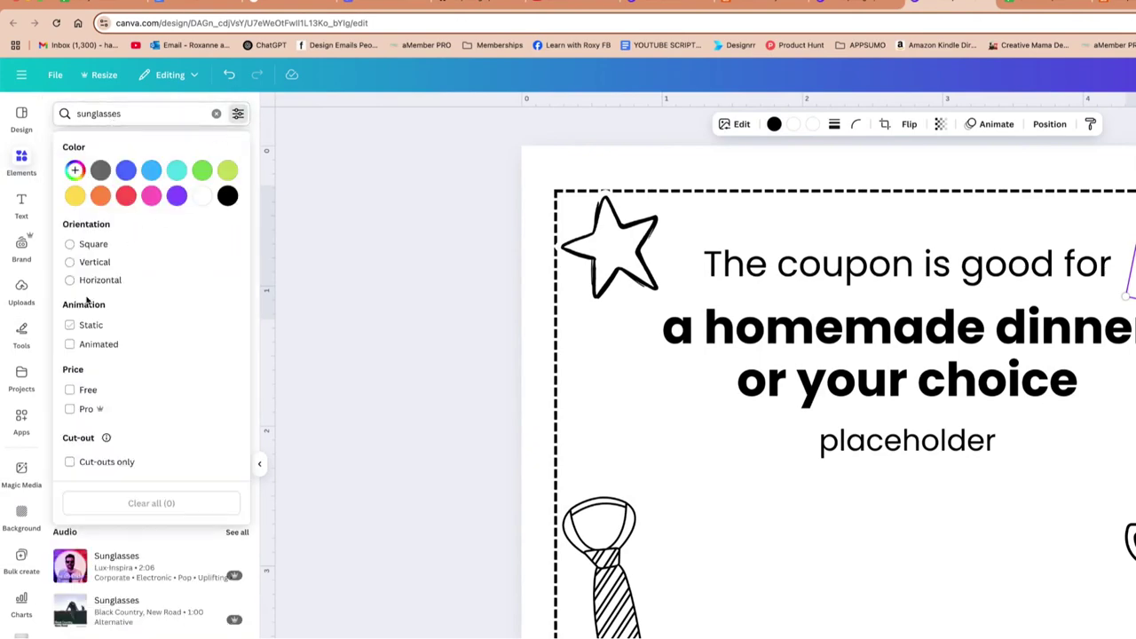
{"action": "left_click", "coordinate": [85, 385]}
{"action": "left_click", "coordinate": [92, 331]}
{"action": "left_click", "coordinate": [292, 259]}
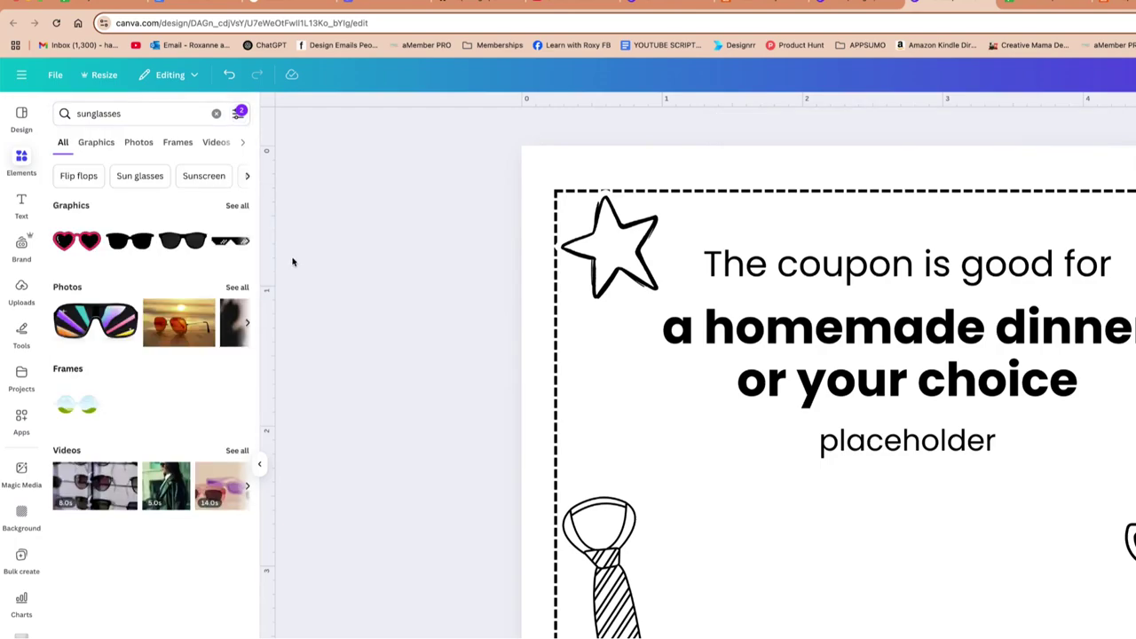
{"action": "left_click", "coordinate": [236, 206]}
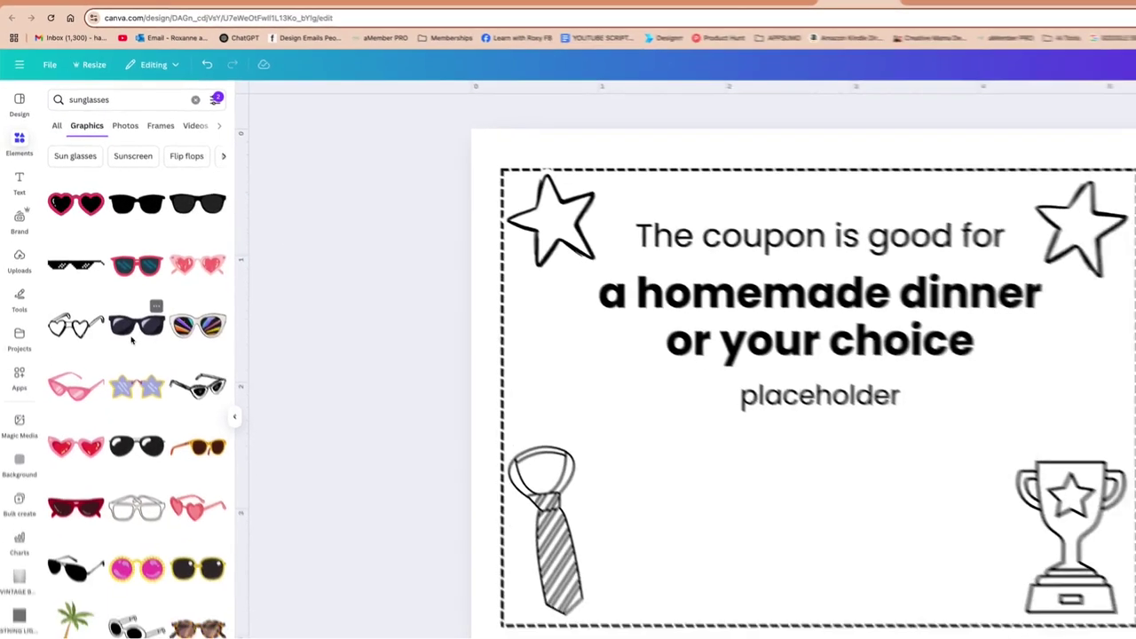
- Look through the sunglasses graphics for a pair that suits the coupon's outline style
{"action": "scroll", "coordinate": [140, 393], "scroll_direction": "down", "scroll_amount": 2}
{"action": "scroll", "coordinate": [110, 305], "scroll_direction": "down", "scroll_amount": 3}
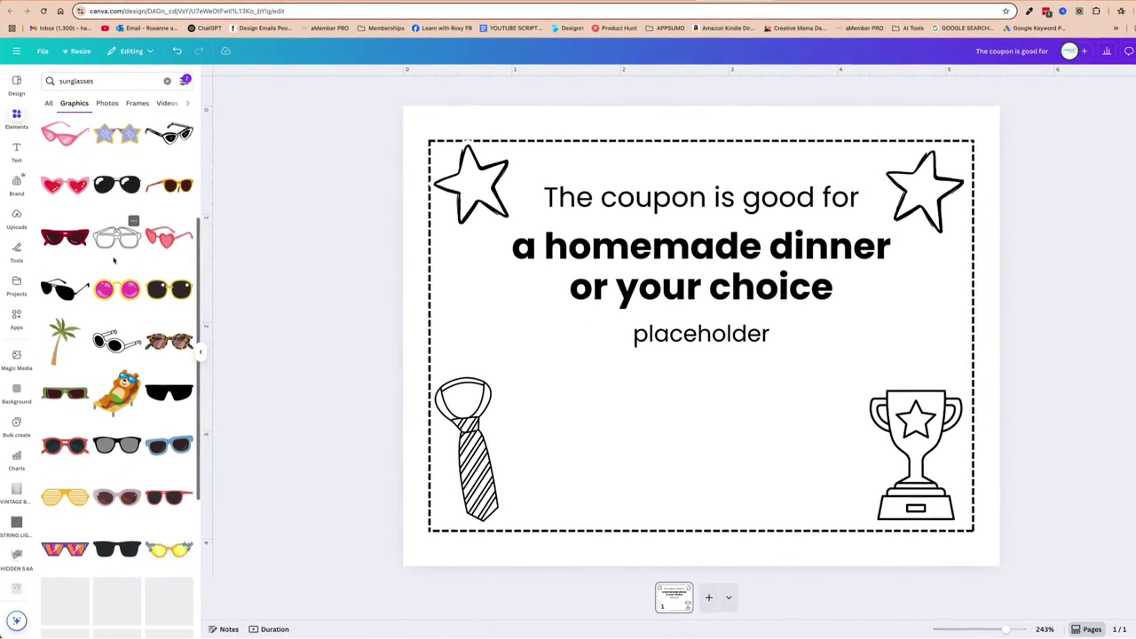
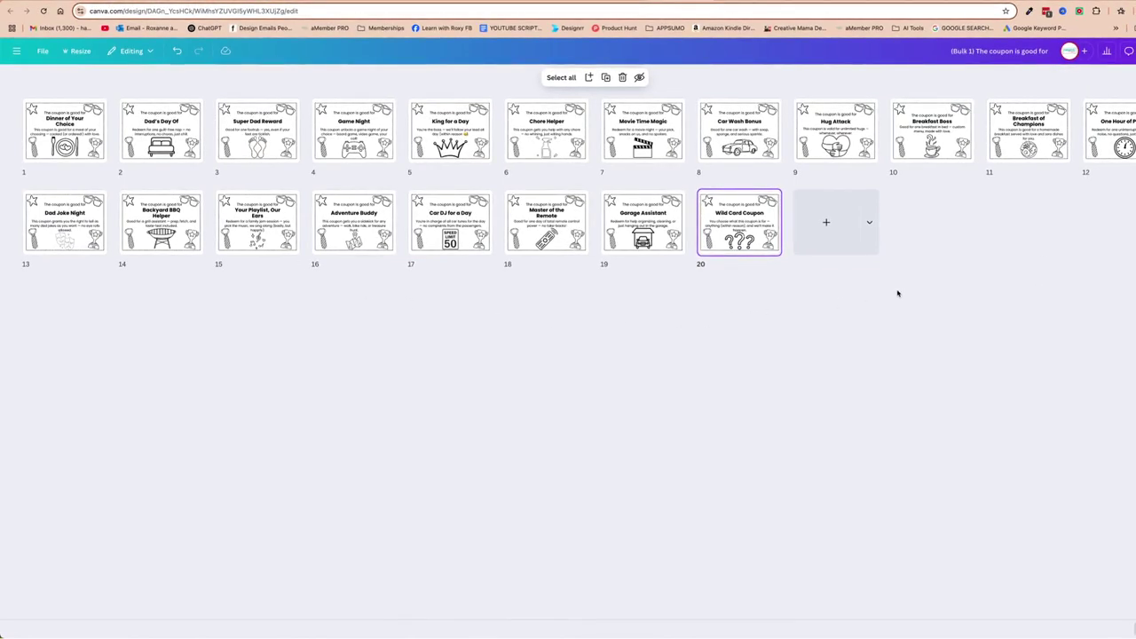
- Open the first coupon at full size and review the coupons page by page up to page 18, checking each one's text and graphic
{"action": "double_click", "coordinate": [45, 146]}
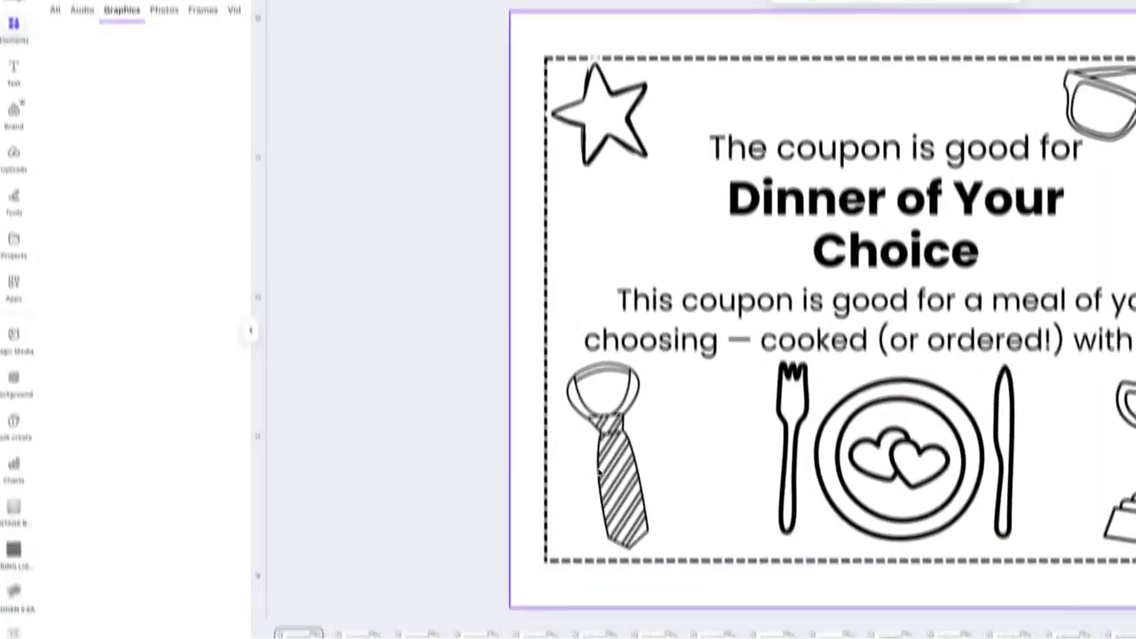
{"action": "left_click", "coordinate": [355, 634]}
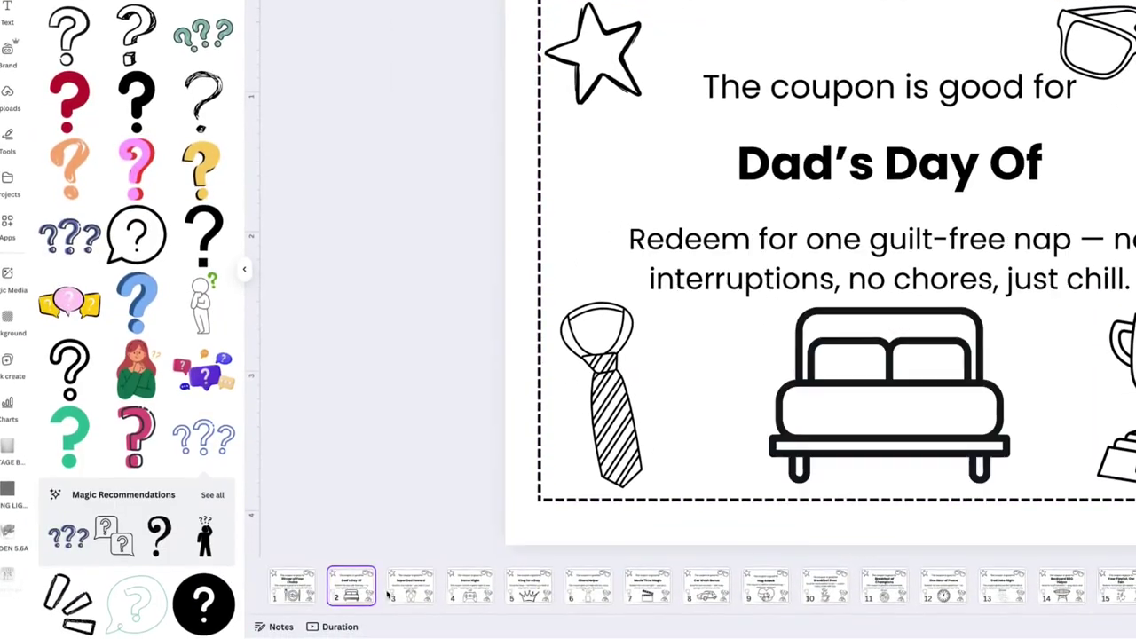
{"action": "left_click", "coordinate": [415, 634]}
{"action": "left_click", "coordinate": [471, 593]}
{"action": "left_click", "coordinate": [529, 593]}
{"action": "left_click", "coordinate": [589, 593]}
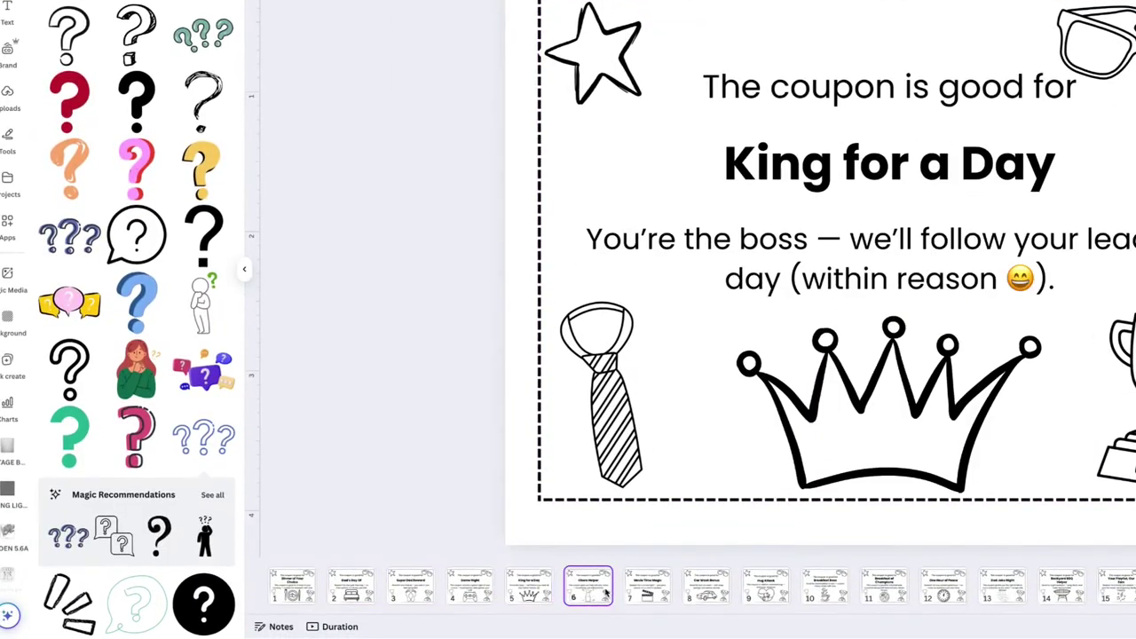
{"action": "left_click", "coordinate": [650, 593]}
{"action": "left_click", "coordinate": [765, 590]}
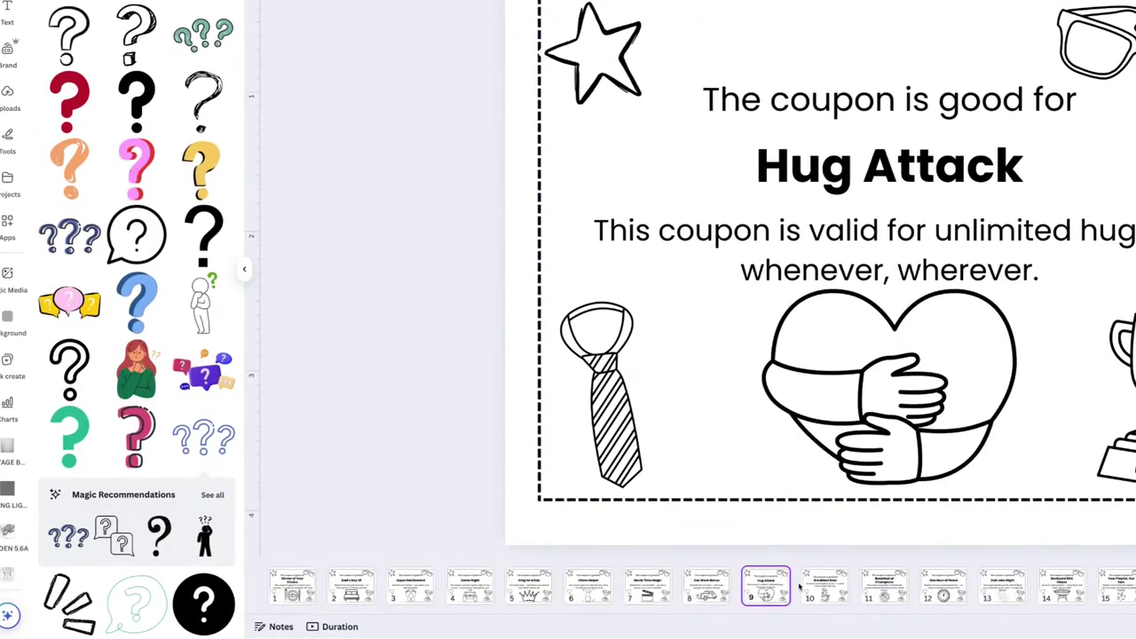
{"action": "left_click", "coordinate": [822, 590]}
{"action": "left_click", "coordinate": [884, 591]}
{"action": "left_click", "coordinate": [944, 591]}
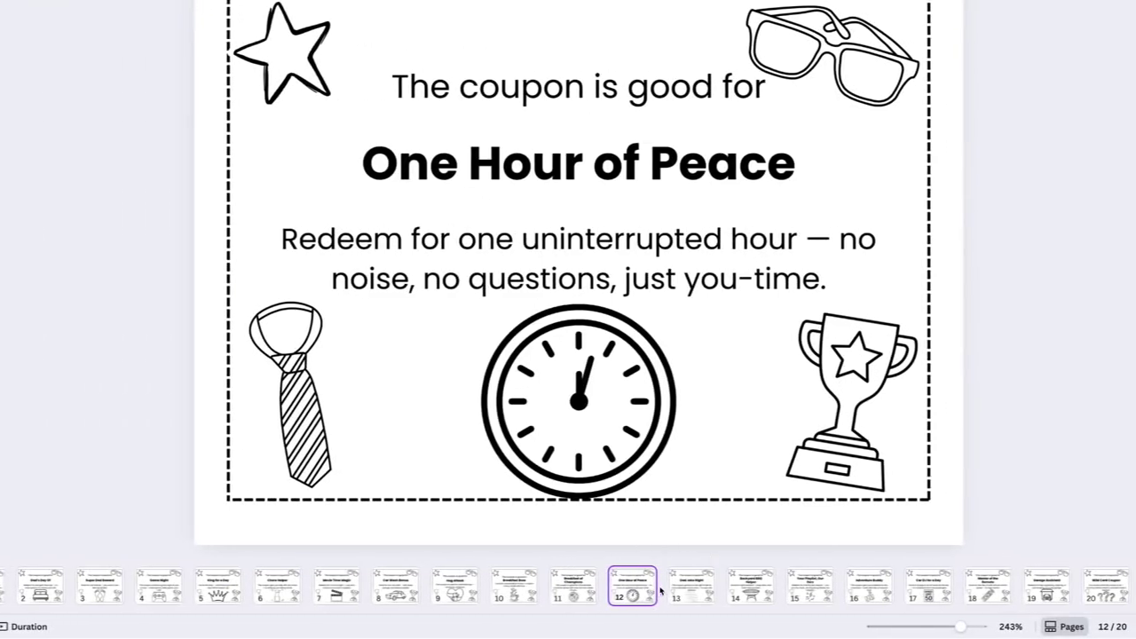
{"action": "left_click", "coordinate": [691, 590]}
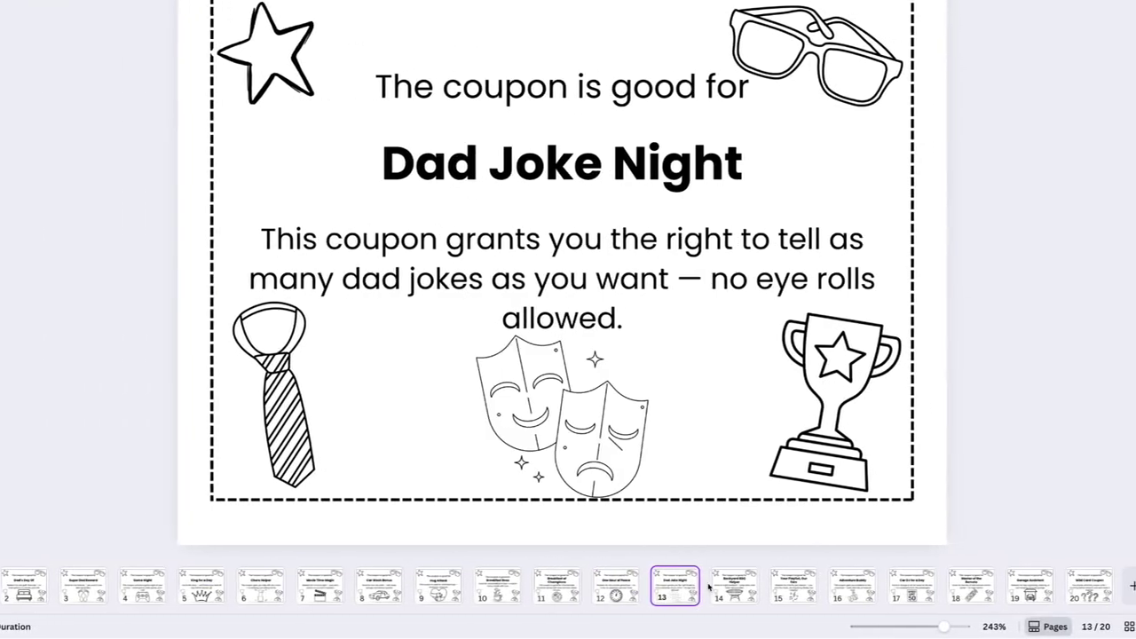
{"action": "left_click", "coordinate": [751, 590]}
{"action": "left_click", "coordinate": [804, 586]}
{"action": "left_click", "coordinate": [854, 586]}
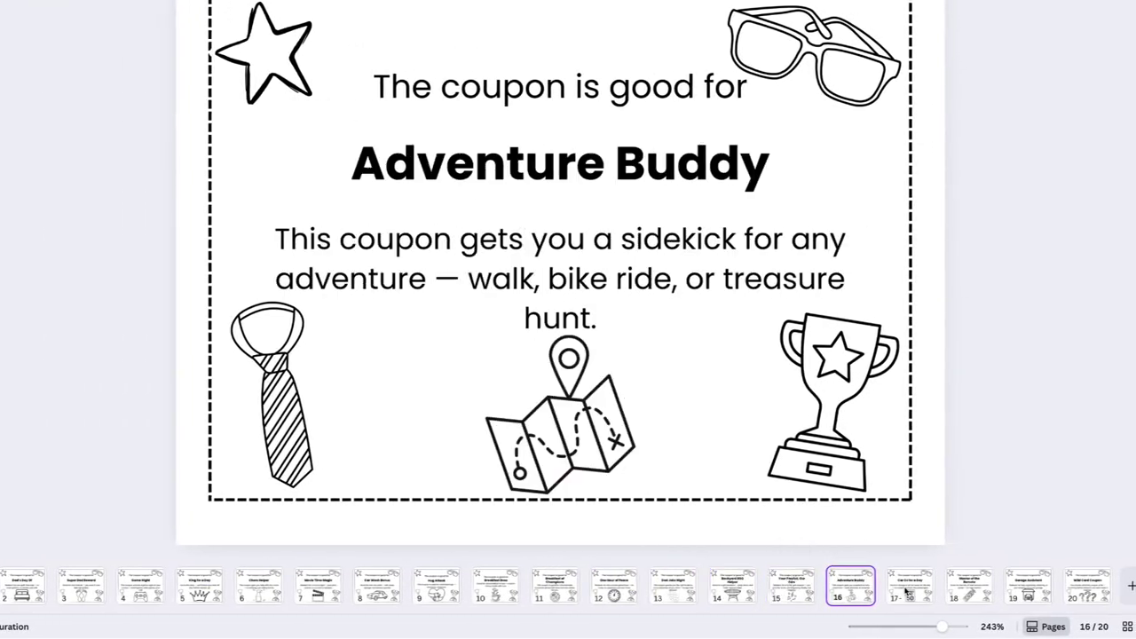
{"action": "left_click", "coordinate": [907, 591]}
{"action": "left_click", "coordinate": [966, 591]}
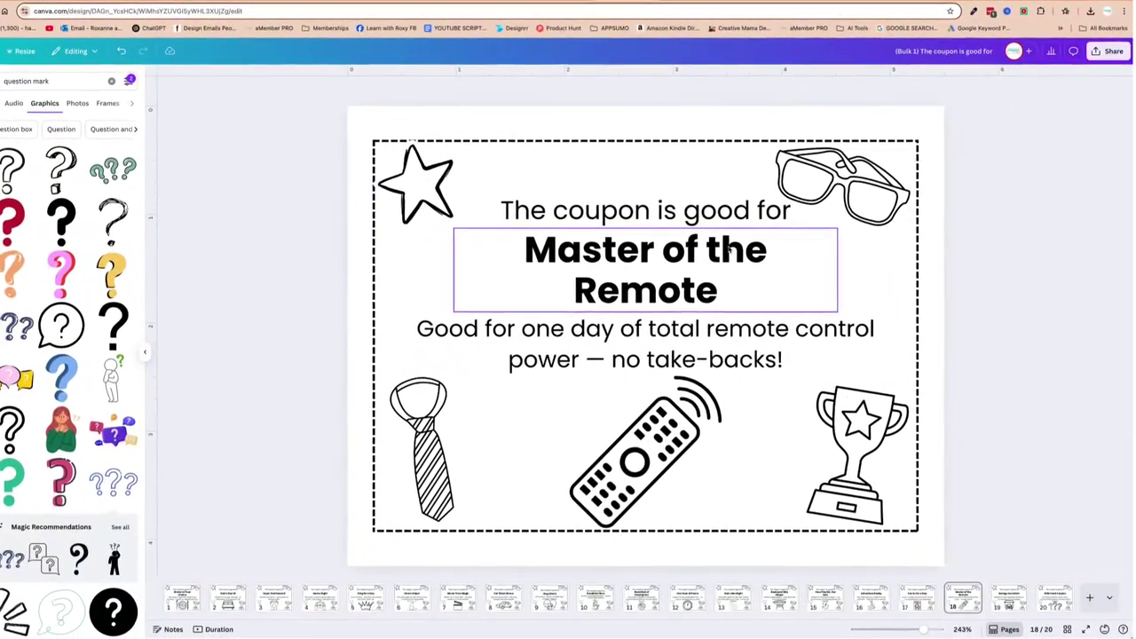
{"action": "left_click", "coordinate": [1090, 11]}
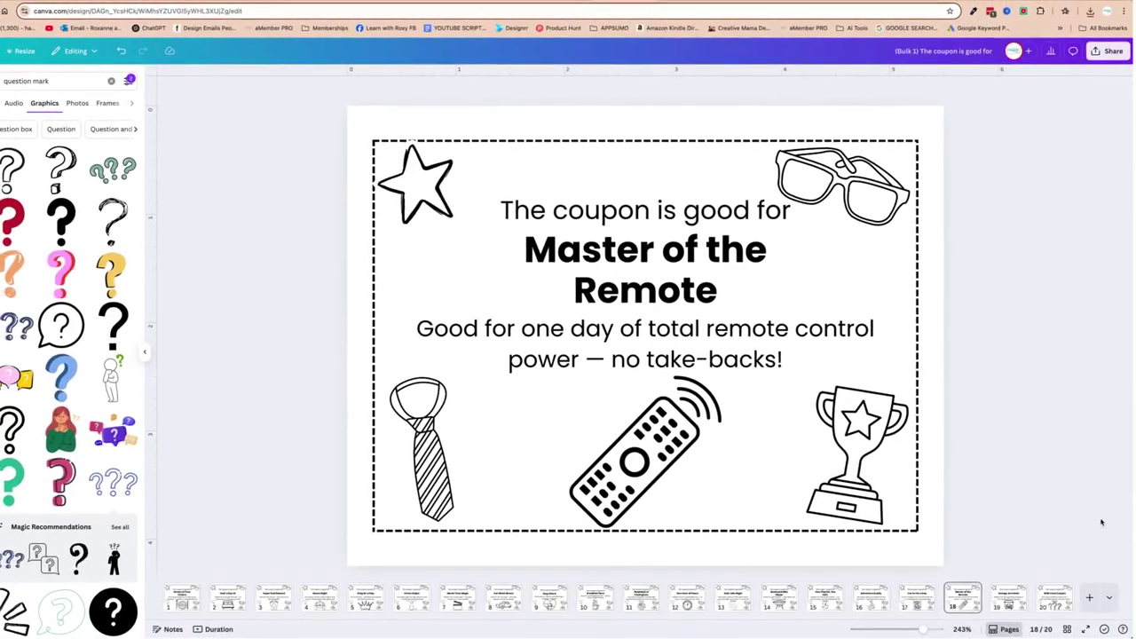
- Add a blank custom-size page of 11 × 8.5 in after the coupon pages
{"action": "left_click", "coordinate": [1090, 598]}
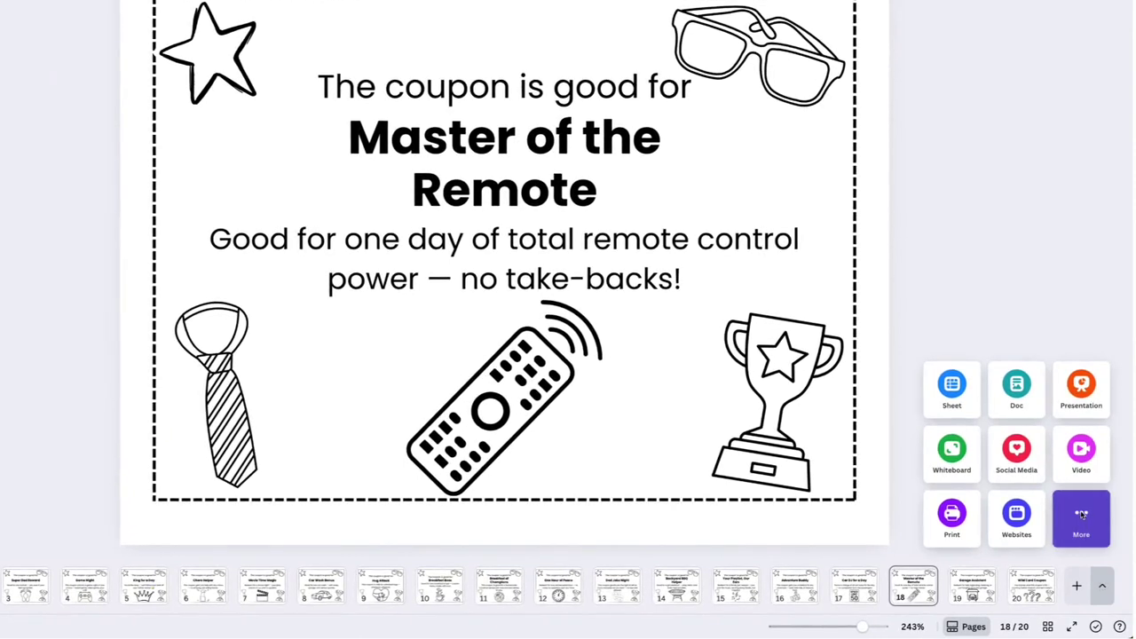
{"action": "left_click", "coordinate": [1081, 514]}
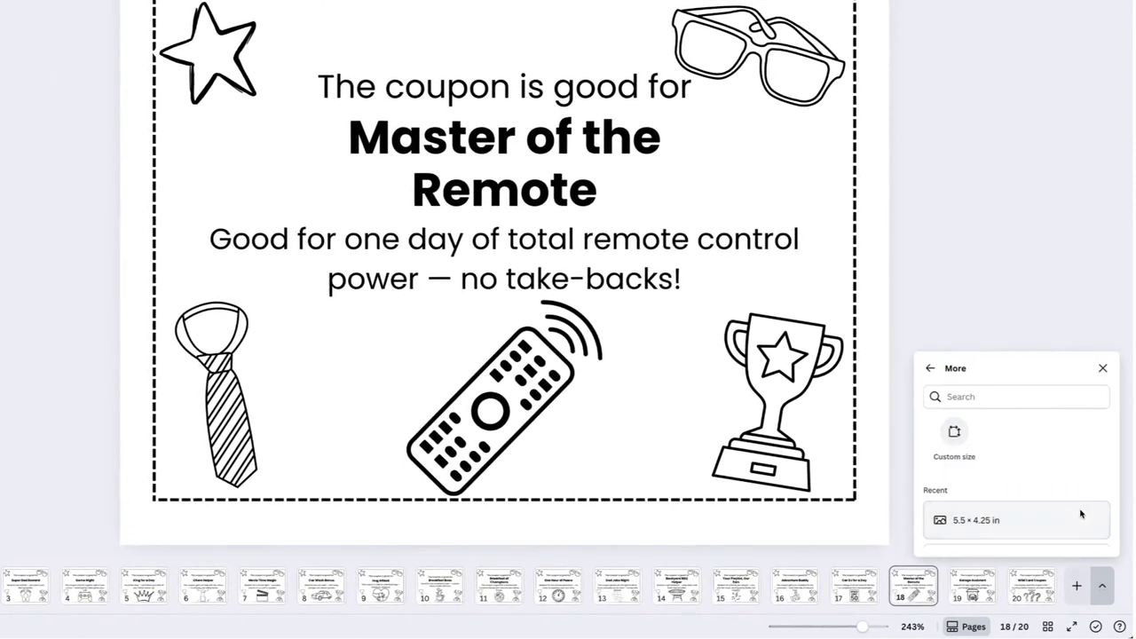
{"action": "left_click", "coordinate": [954, 435]}
{"action": "left_click", "coordinate": [1038, 417]}
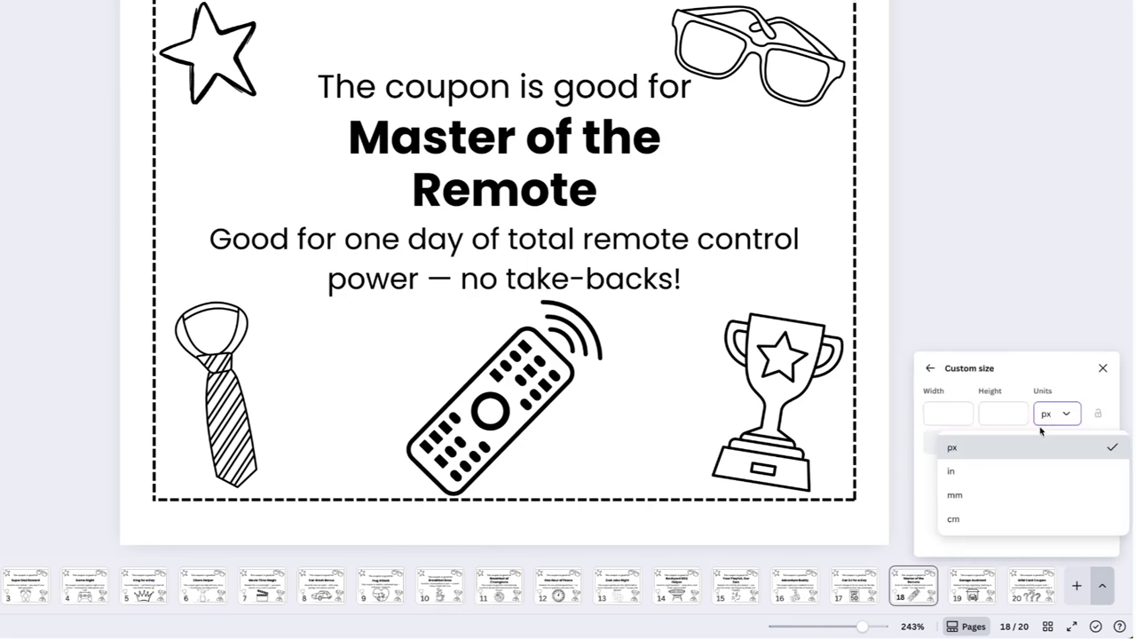
{"action": "left_click", "coordinate": [997, 471]}
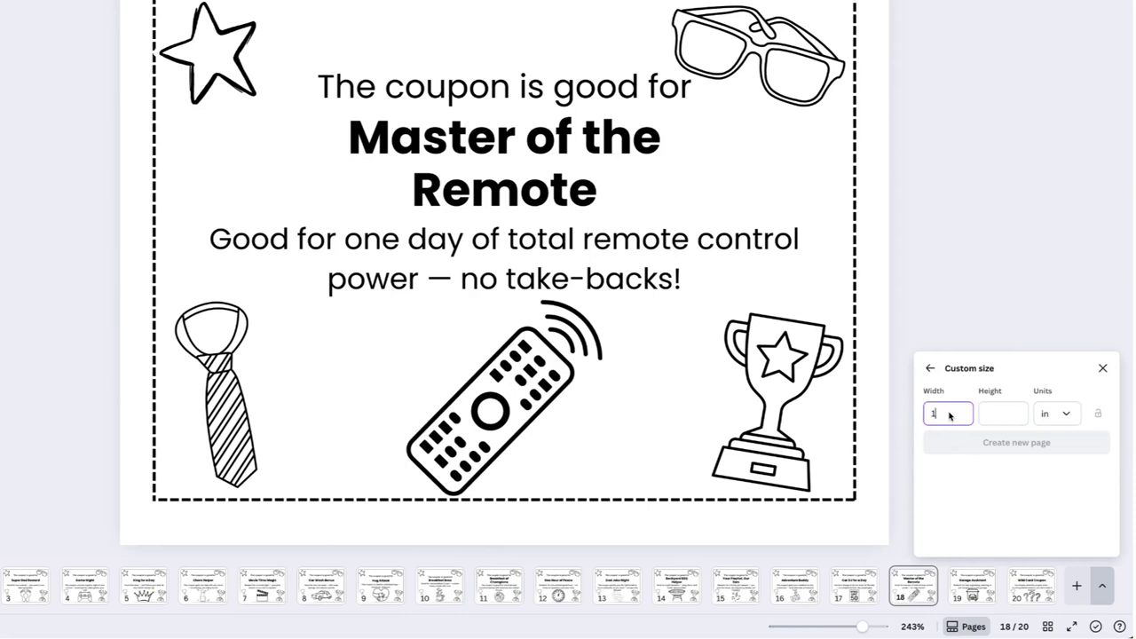
{"action": "type", "text": "8.5"}
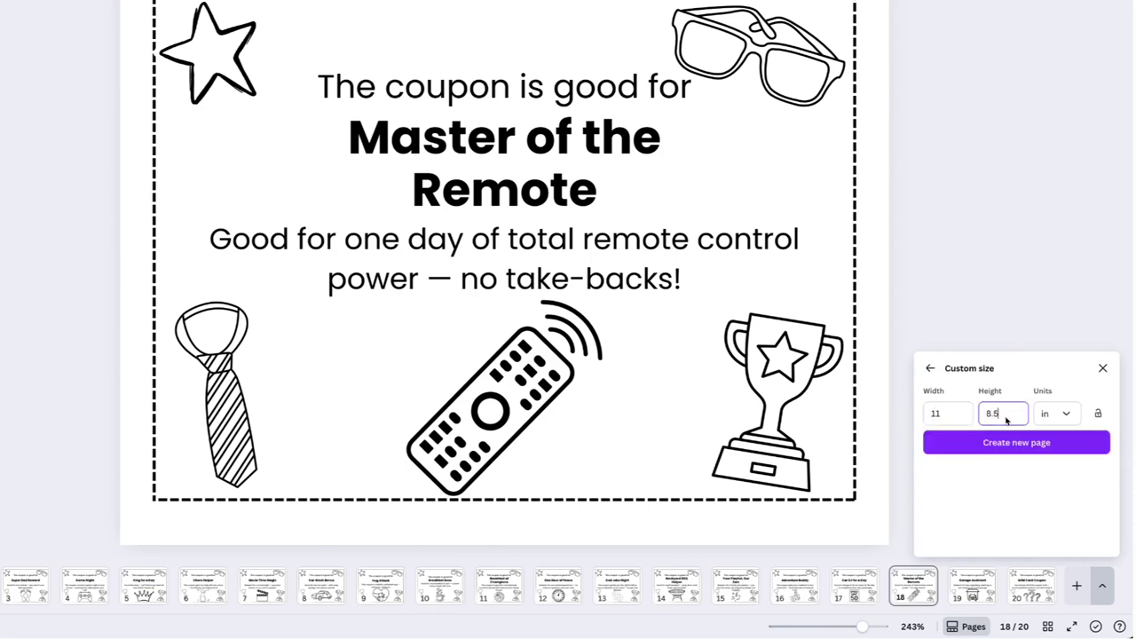
{"action": "left_click", "coordinate": [1018, 444]}
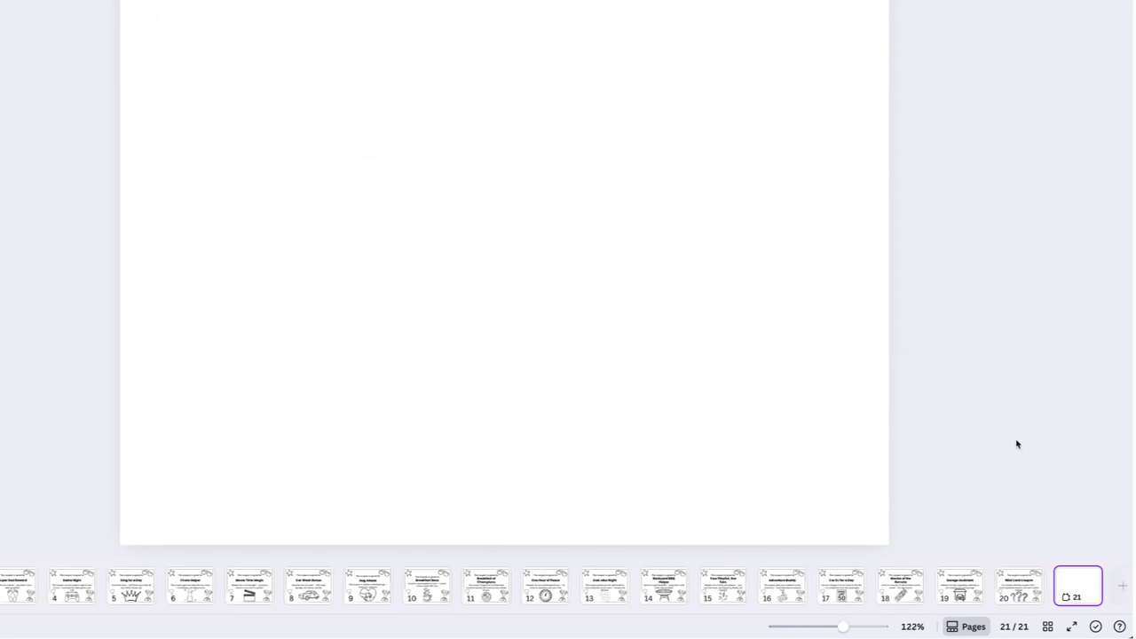
{"action": "left_click", "coordinate": [1028, 583]}
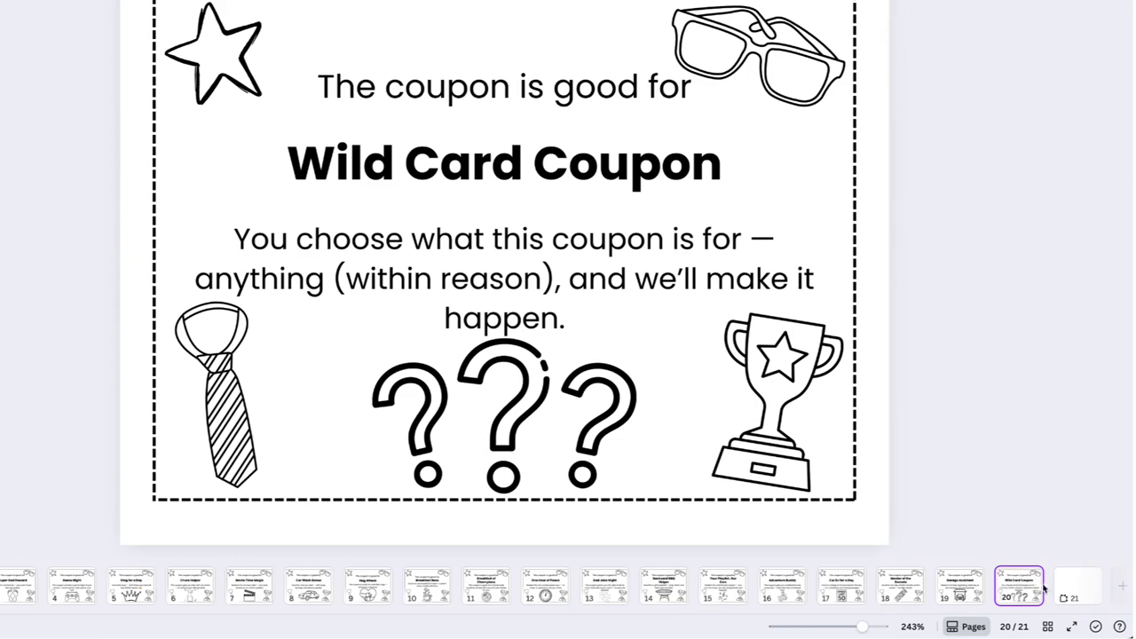
{"action": "left_click", "coordinate": [1076, 586]}
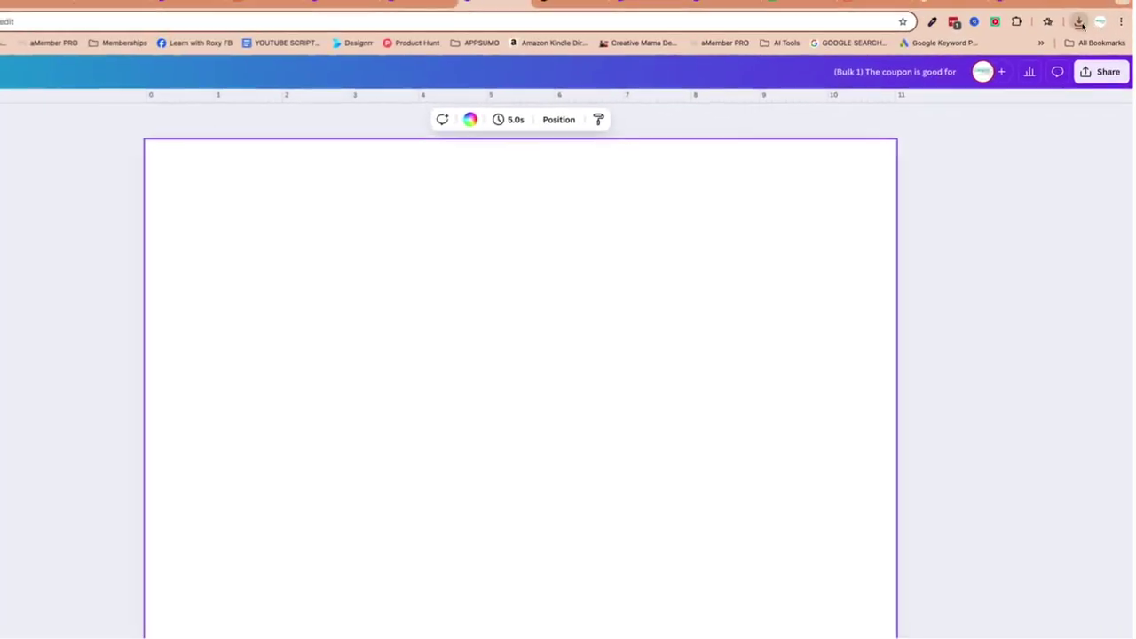
{"action": "left_click", "coordinate": [1090, 11]}
{"action": "left_click", "coordinate": [982, 73]}
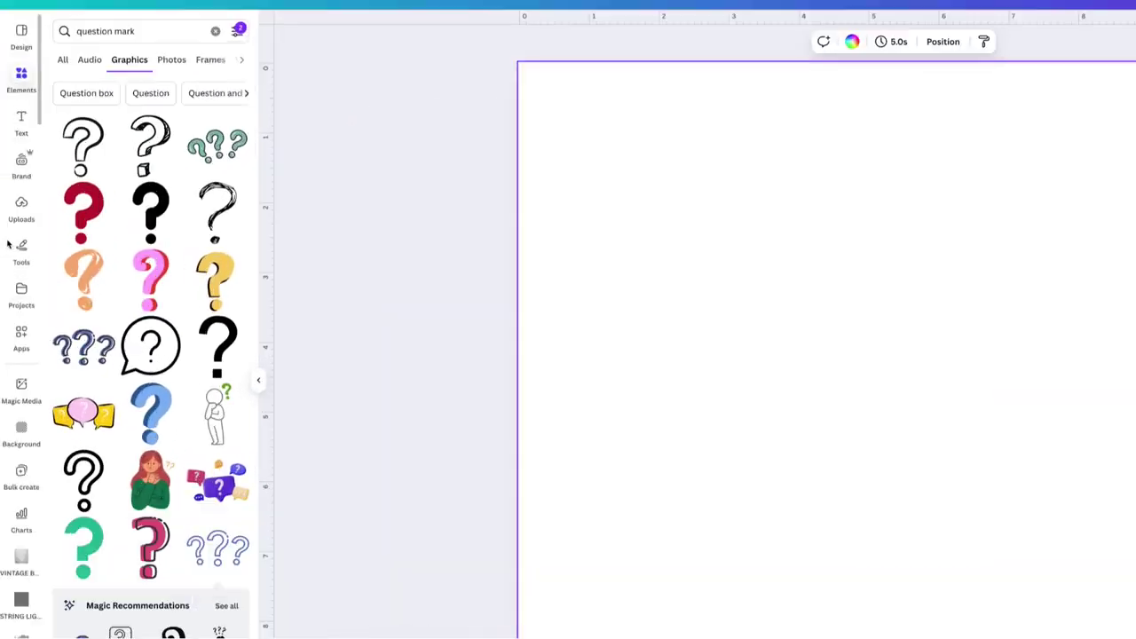
- Upload all the coupon images, 1.png to 20.png, from the Downloads folder "(Bulk 1) The coupon is good for"
{"action": "left_click", "coordinate": [20, 209]}
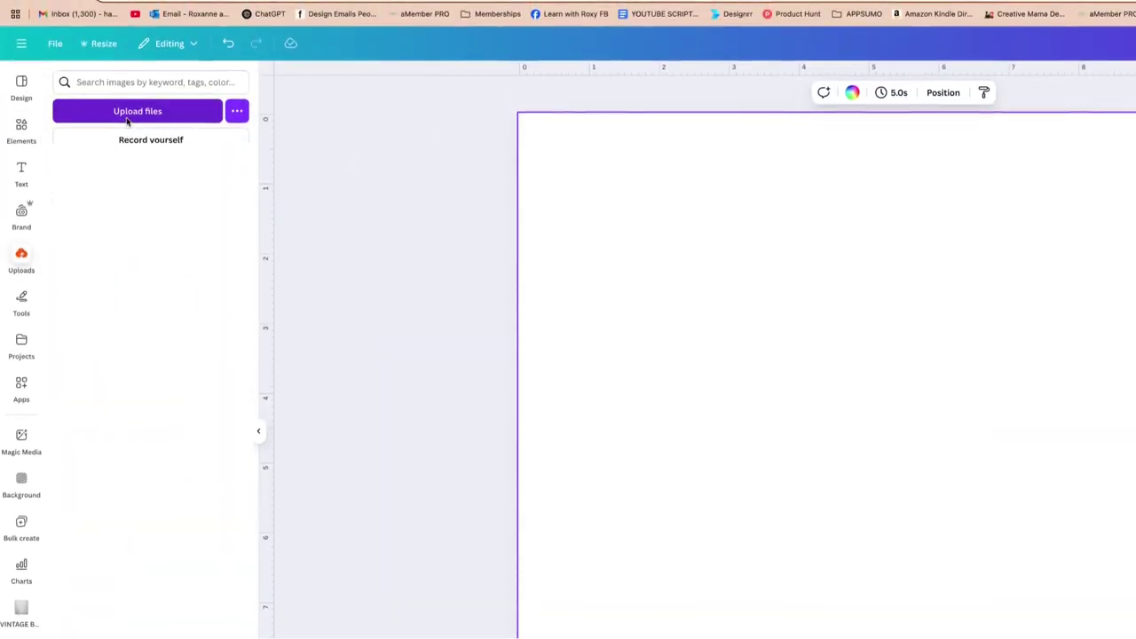
{"action": "left_click", "coordinate": [127, 113]}
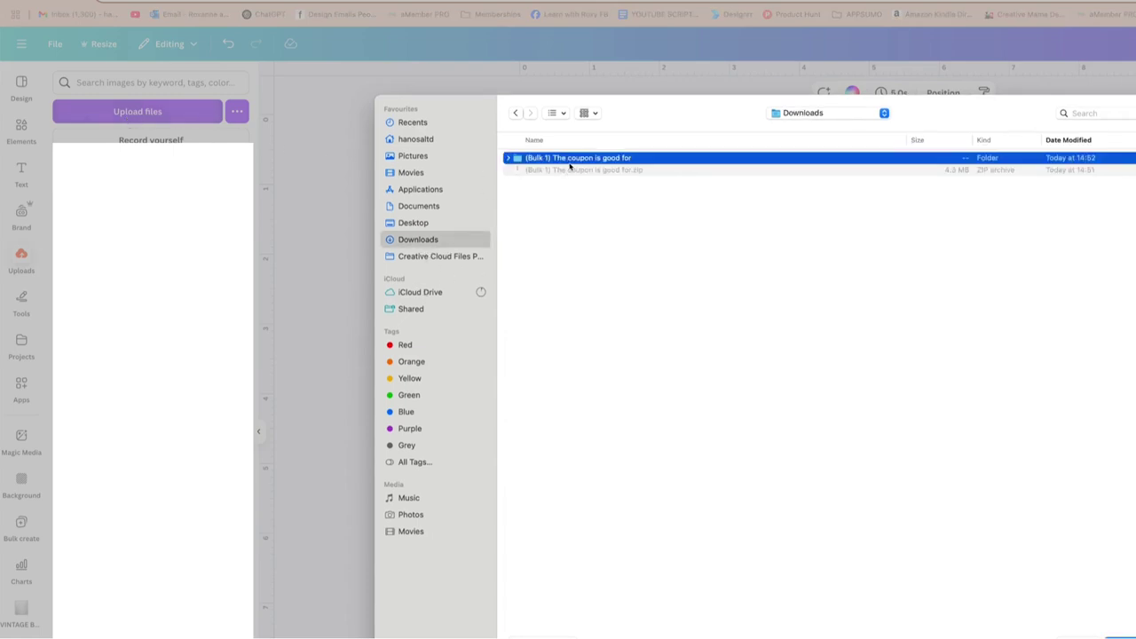
{"action": "double_click", "coordinate": [569, 162]}
{"action": "key", "text": "super+a"}
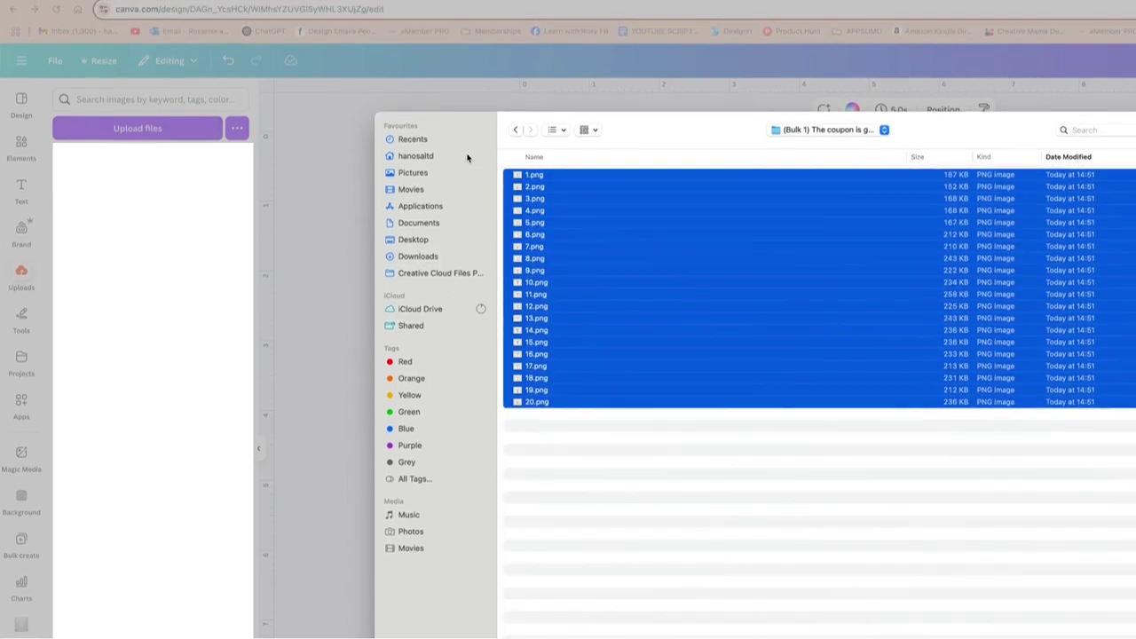
{"action": "key", "text": "Return"}
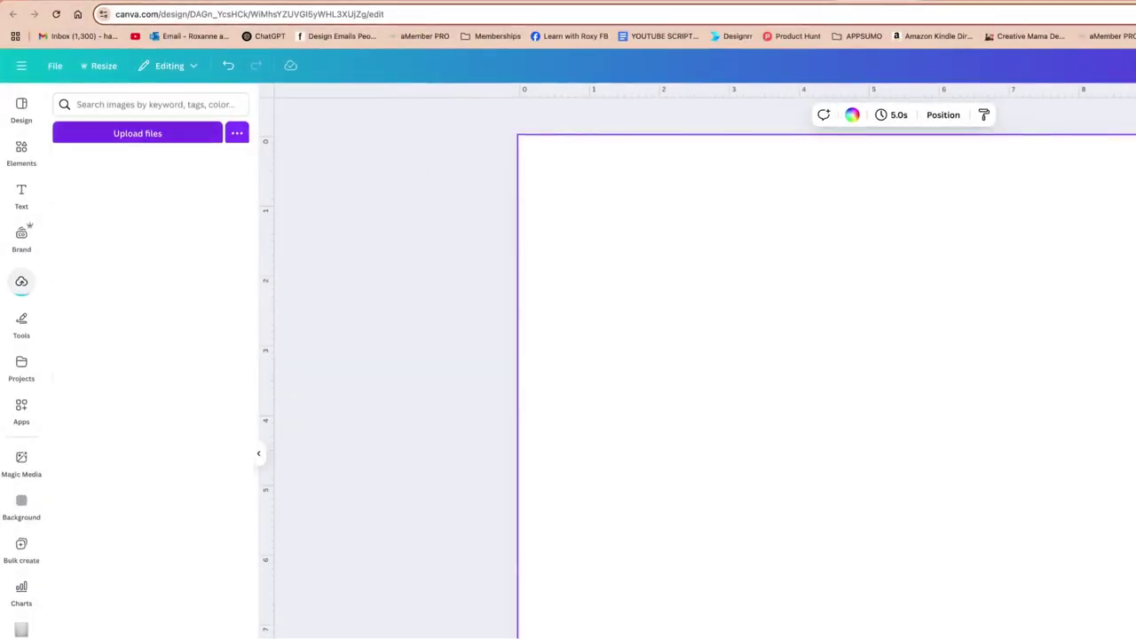
- Add a straight line to the blank page and stretch it horizontally across the full width at mid-height
{"action": "left_click", "coordinate": [260, 457]}
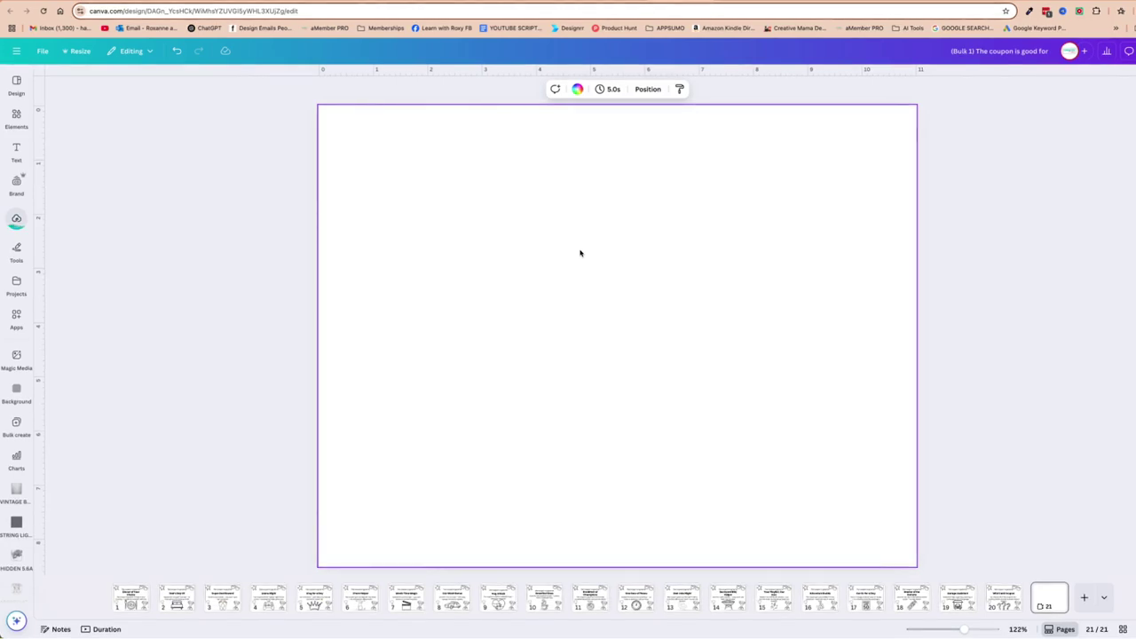
{"action": "key", "text": "l"}
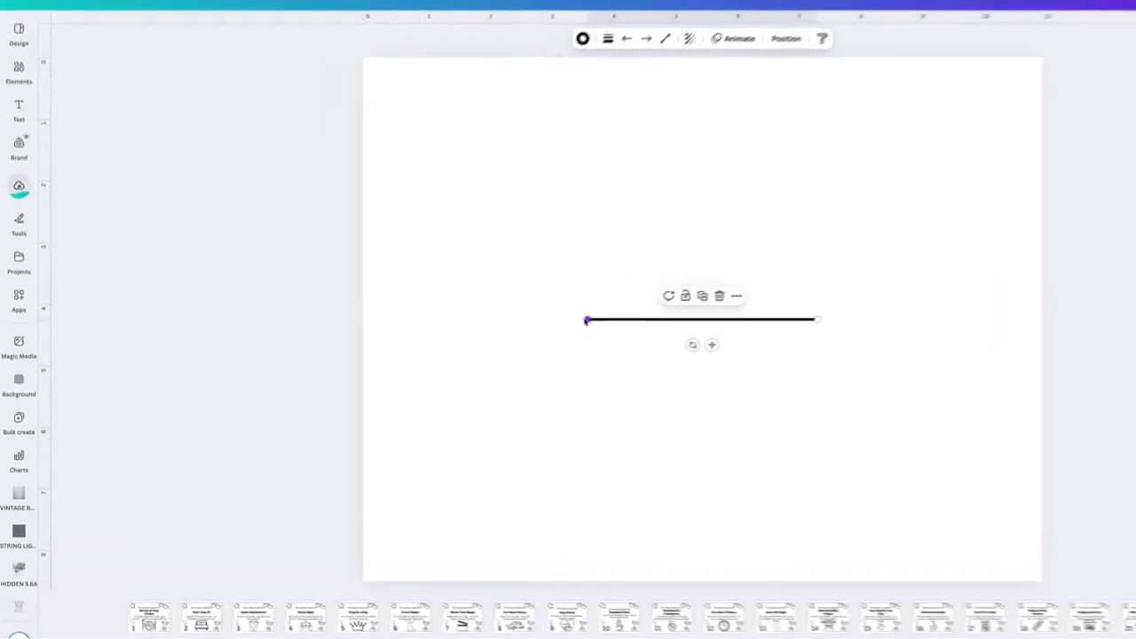
{"action": "left_click_drag", "start_coordinate": [516, 336], "coordinate": [231, 337]}
{"action": "left_click_drag", "start_coordinate": [924, 302], "coordinate": [941, 432]}
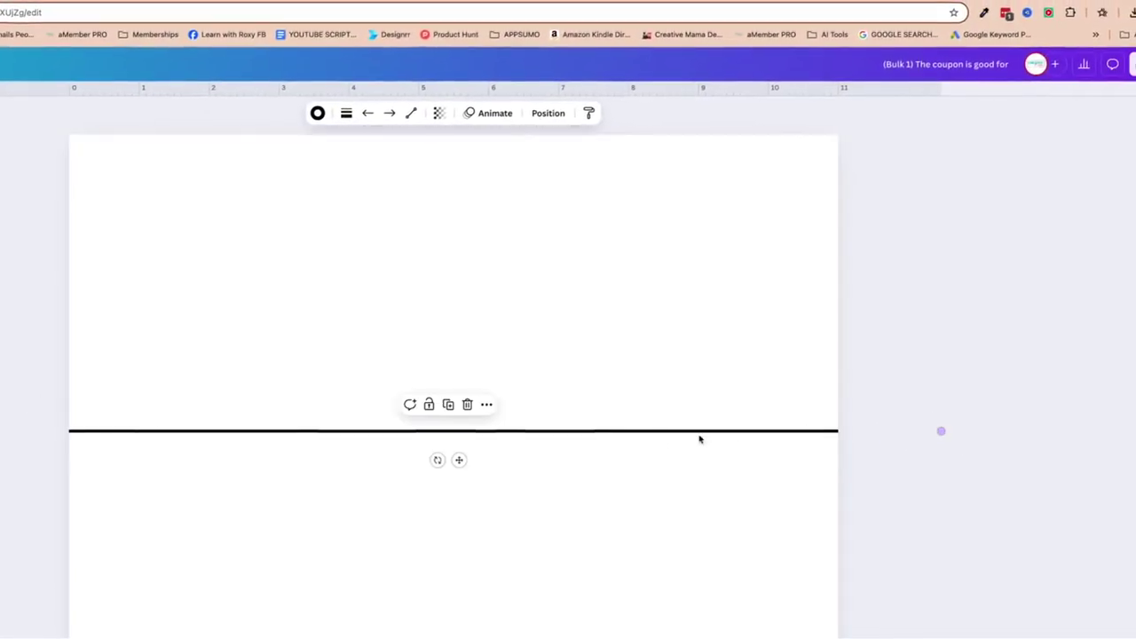
- Add a second line, rotate it to vertical and extend it over the page's full height through the centre
{"action": "key", "text": "l"}
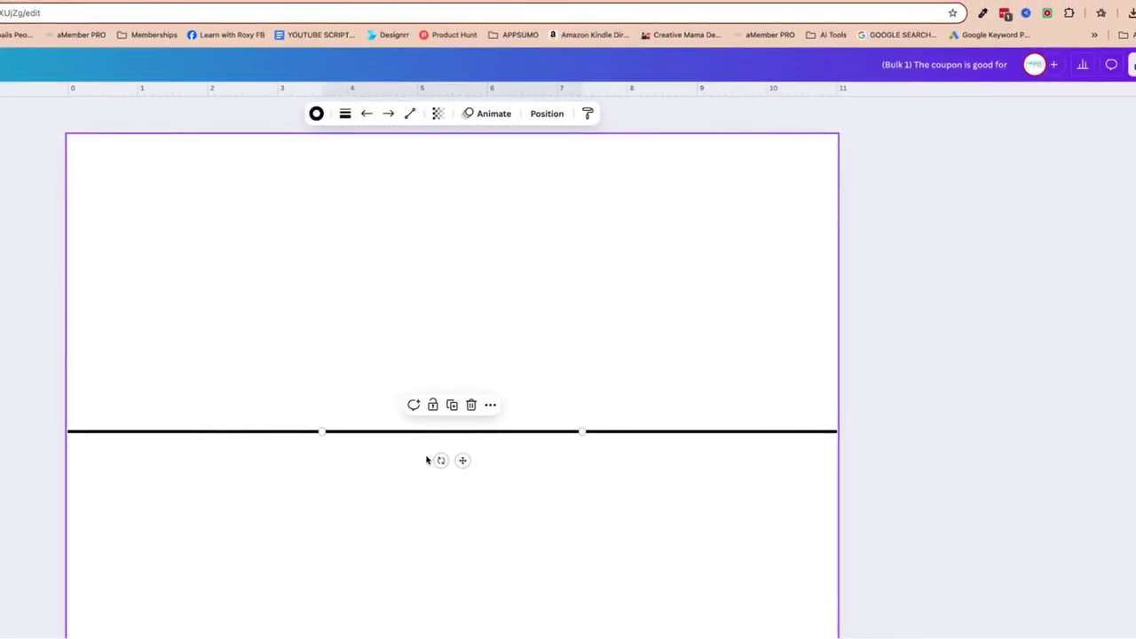
{"action": "left_click_drag", "start_coordinate": [441, 460], "coordinate": [406, 421]}
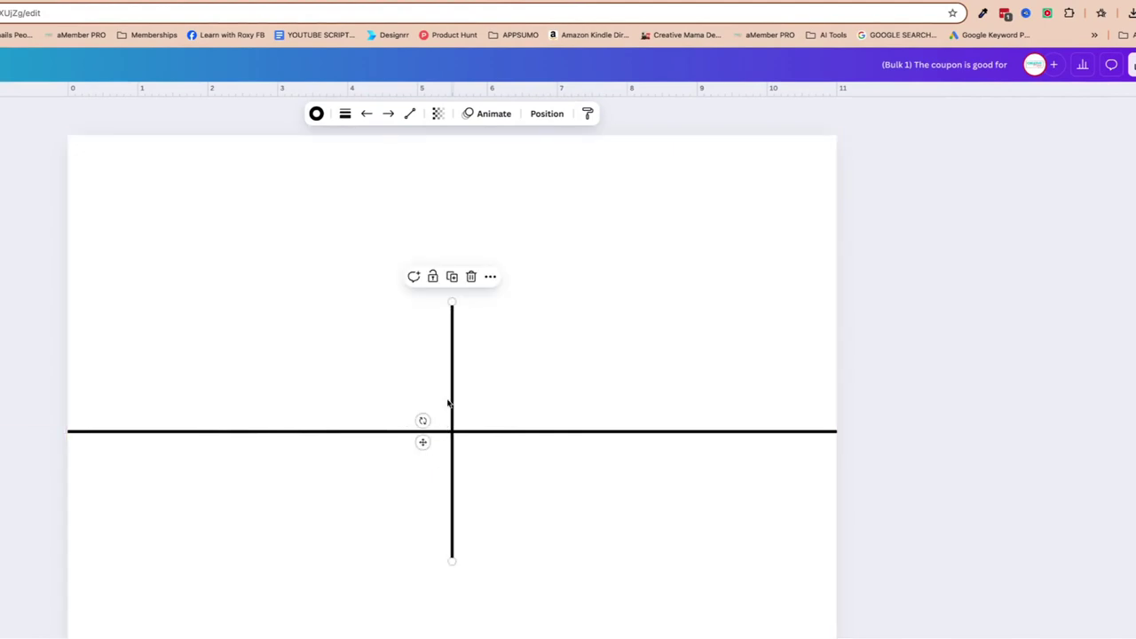
{"action": "left_click_drag", "start_coordinate": [452, 302], "coordinate": [451, 82]}
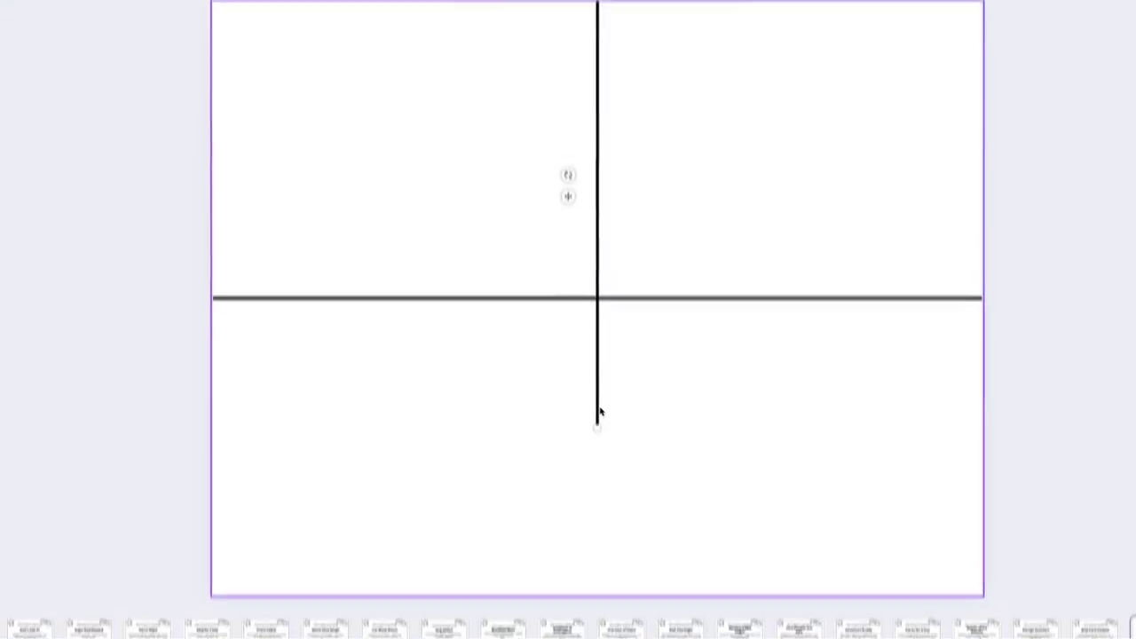
{"action": "left_click_drag", "start_coordinate": [452, 561], "coordinate": [452, 638]}
{"action": "left_click_drag", "start_coordinate": [639, 612], "coordinate": [639, 614]}
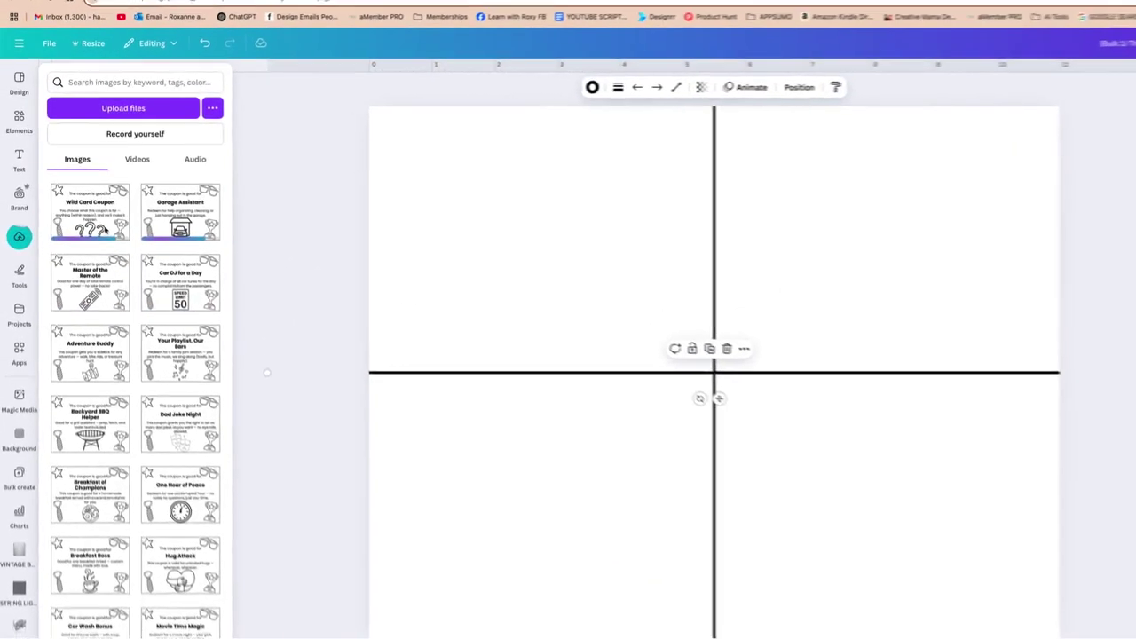
- Place the uploaded Wild Card Coupon image in the page's upper-left quadrant and scale it to about 5.25 in wide, inside the guide lines
{"action": "left_click", "coordinate": [97, 207]}
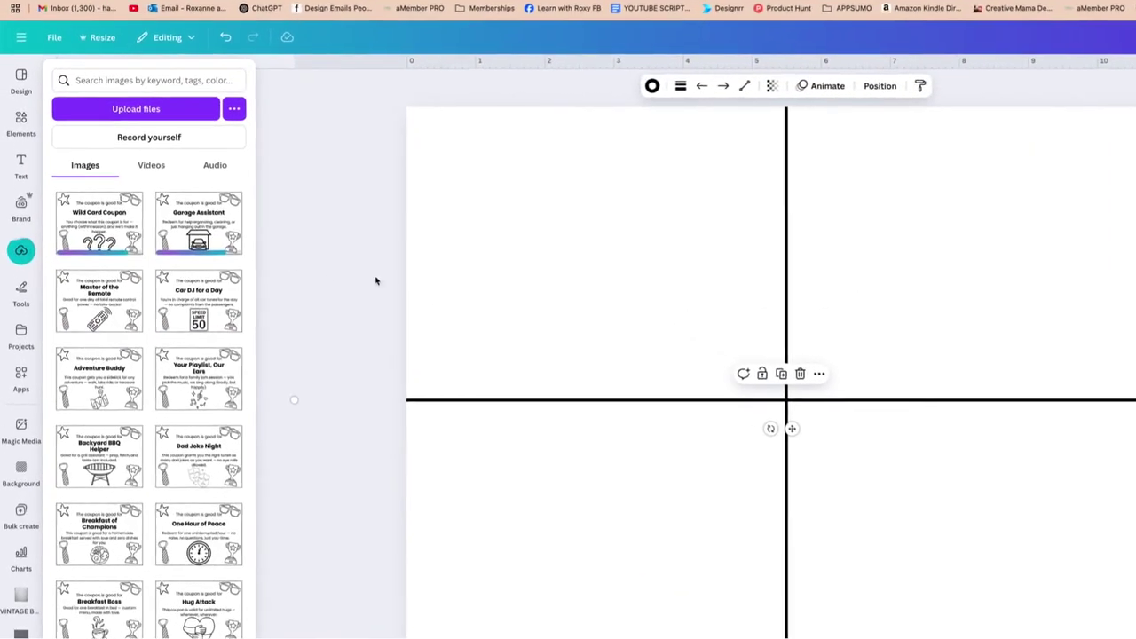
{"action": "left_click_drag", "start_coordinate": [598, 340], "coordinate": [473, 230]}
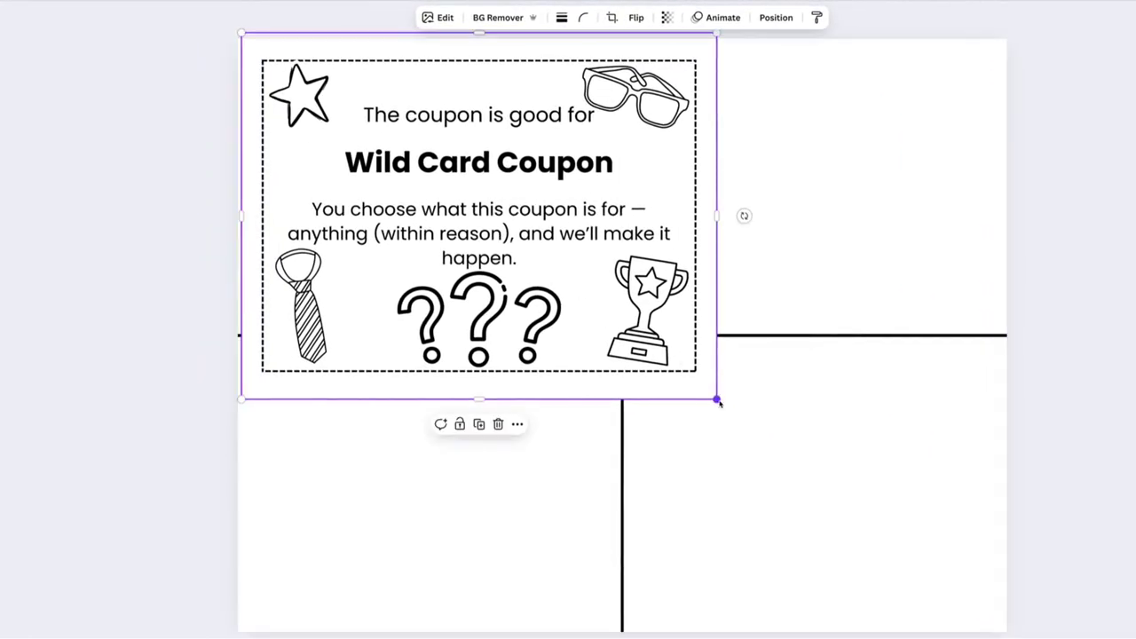
{"action": "left_click_drag", "start_coordinate": [720, 403], "coordinate": [607, 338]}
{"action": "left_click_drag", "start_coordinate": [492, 211], "coordinate": [499, 229]}
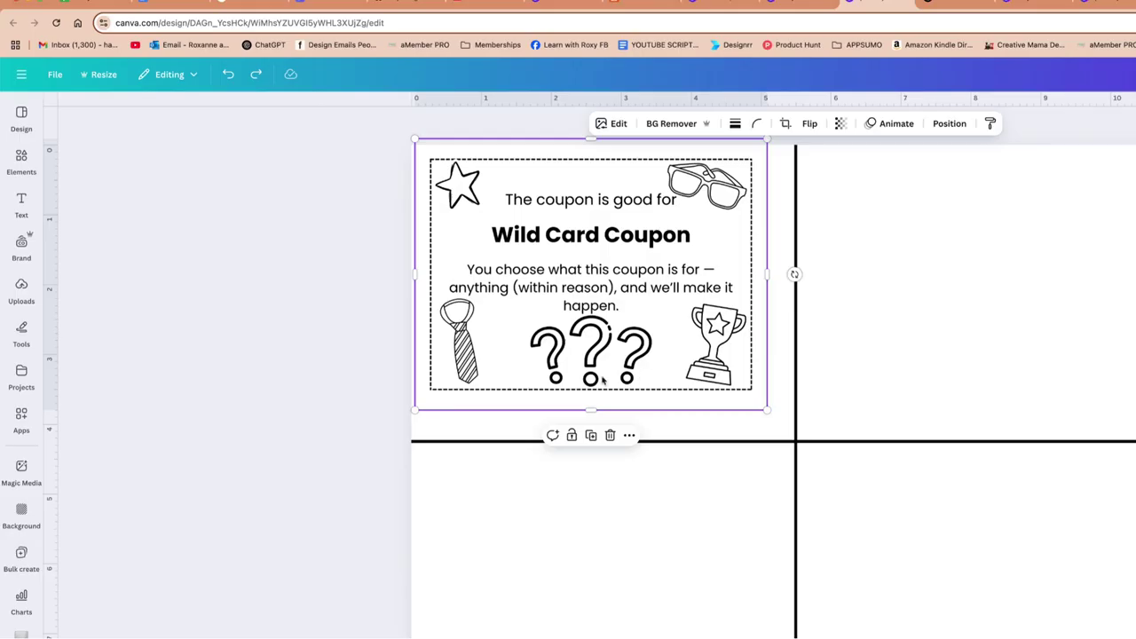
{"action": "left_click_drag", "start_coordinate": [599, 317], "coordinate": [609, 330]}
{"action": "left_click_drag", "start_coordinate": [707, 372], "coordinate": [712, 374]}
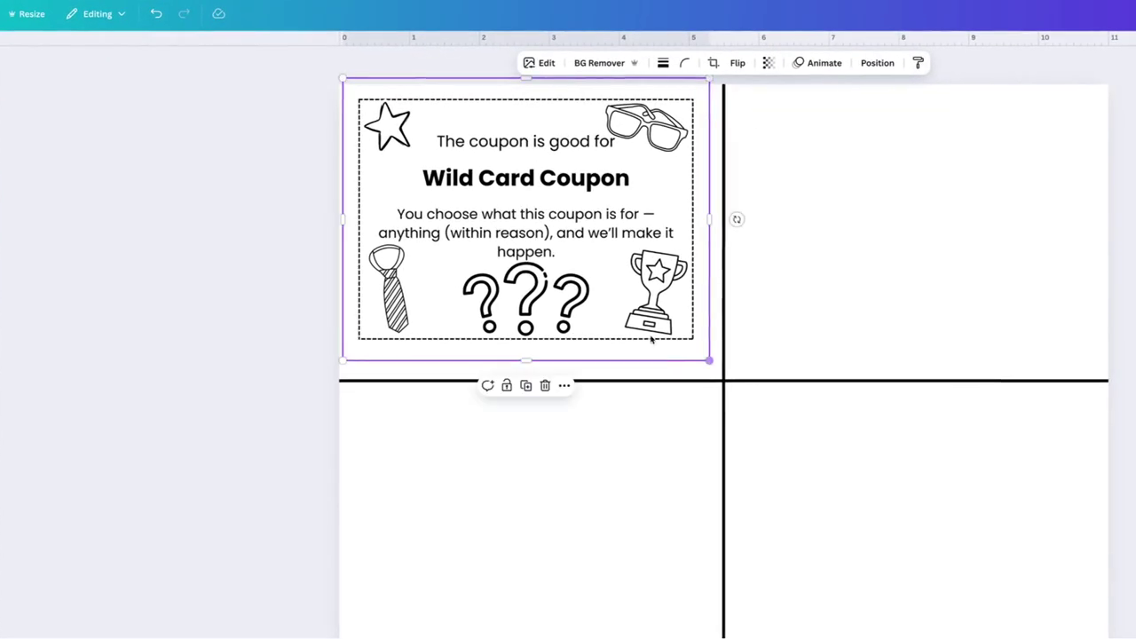
- Place a copy of the Wild Card Coupon image in the upper-right quadrant, 0.125 in clear of the vertical guide line
{"action": "left_click_drag", "start_coordinate": [545, 279], "coordinate": [922, 276]}
{"action": "key", "text": "super+c"}
{"action": "key", "text": "super+v"}
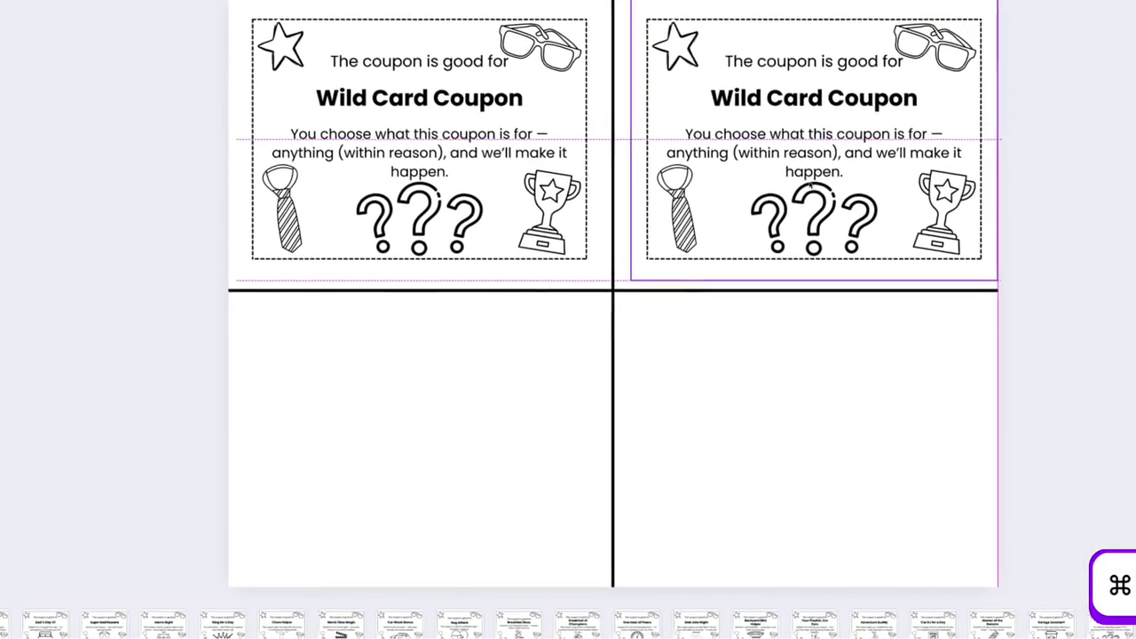
{"action": "left_click_drag", "start_coordinate": [810, 186], "coordinate": [805, 182]}
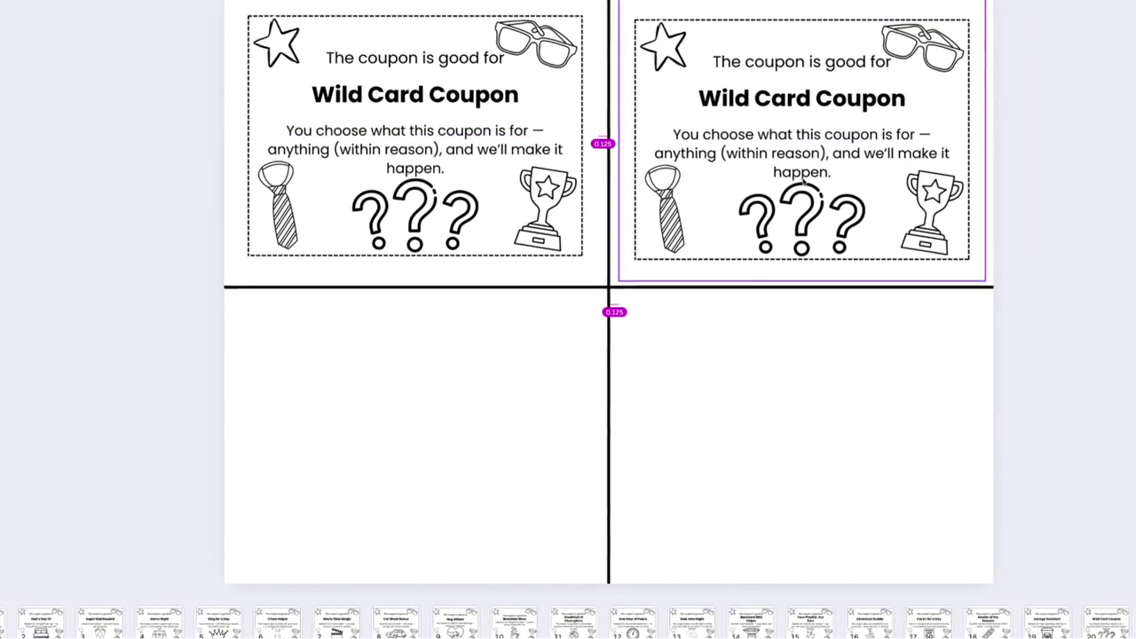
- Duplicate both upper coupon images together and place the copies in the two lower quadrants
{"action": "left_click", "coordinate": [360, 153]}
{"action": "left_click", "coordinate": [664, 157], "text": "shift"}
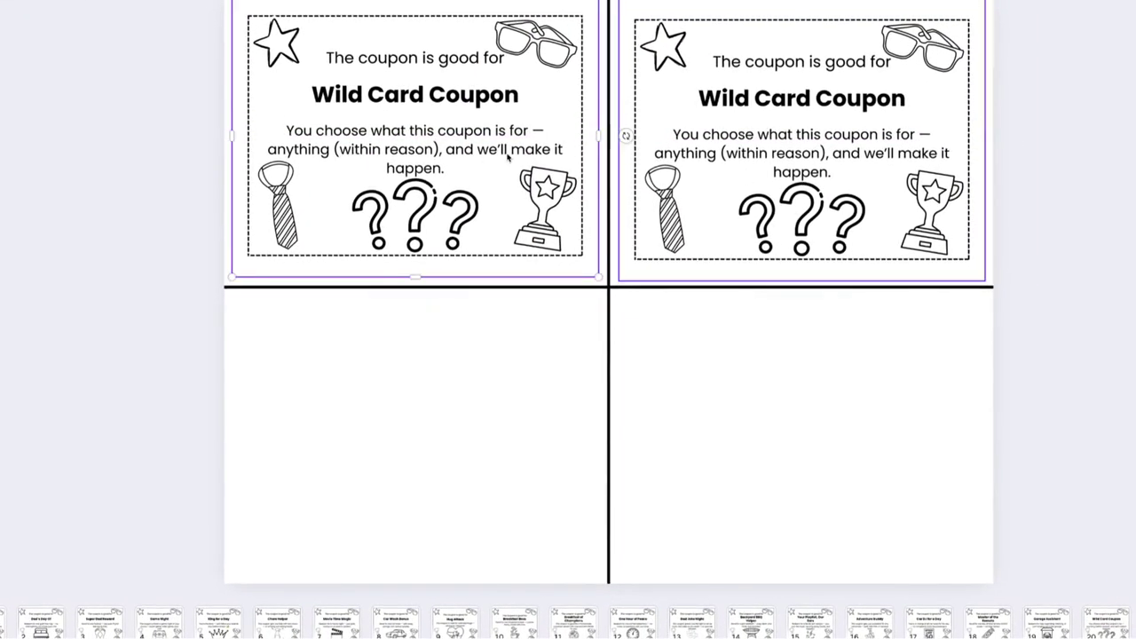
{"action": "key", "text": "super+d"}
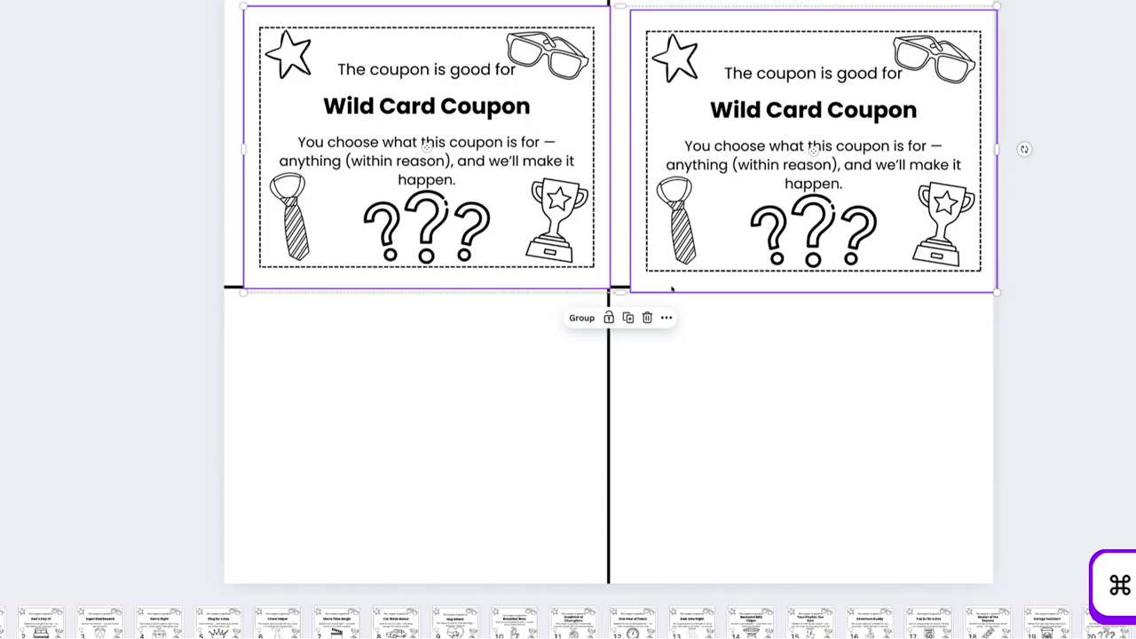
{"action": "left_click_drag", "start_coordinate": [687, 157], "coordinate": [670, 450]}
{"action": "left_click", "coordinate": [297, 358]}
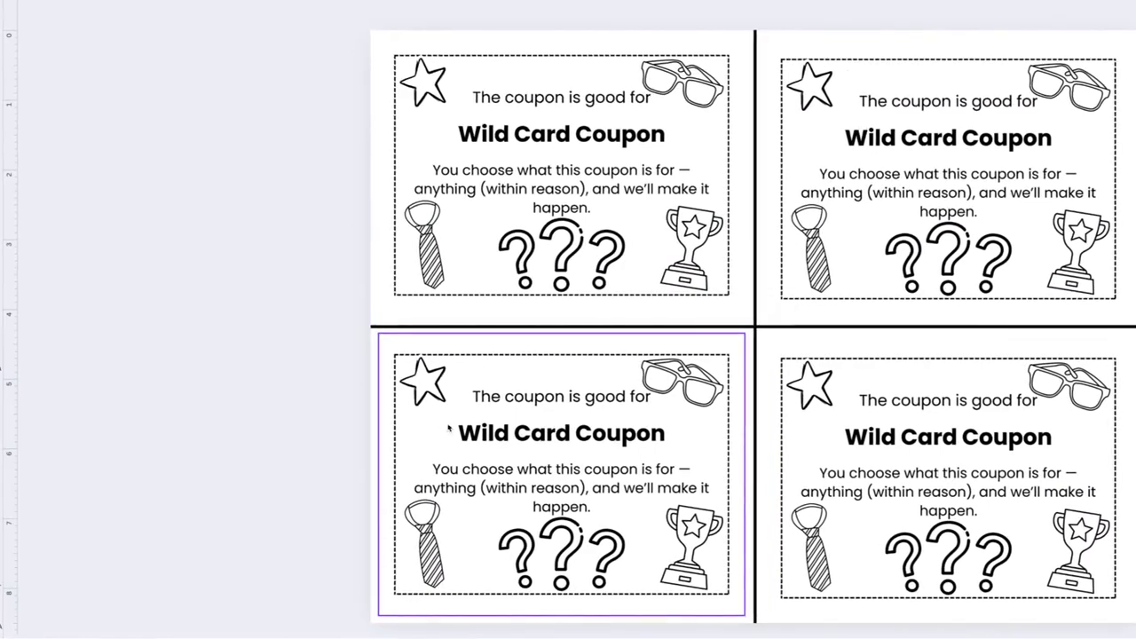
- Select all four coupon images and even out their arrangement with Tidy up
{"action": "left_click", "coordinate": [471, 447]}
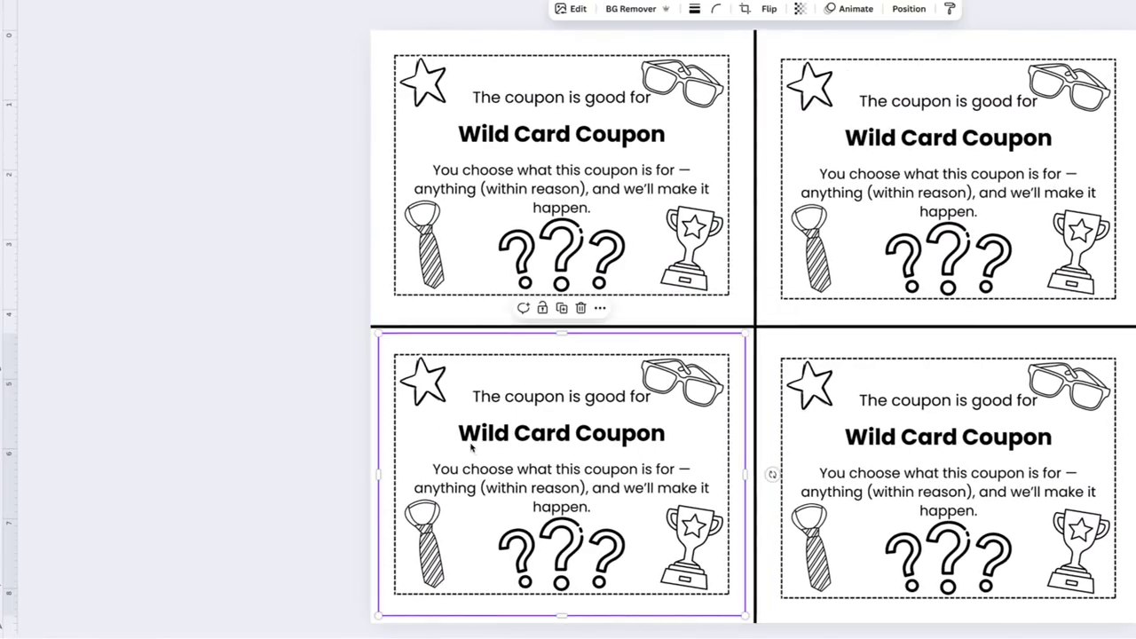
{"action": "left_click", "coordinate": [770, 449], "text": "shift"}
{"action": "left_click", "coordinate": [799, 230], "text": "shift"}
{"action": "left_click", "coordinate": [575, 168], "text": "shift"}
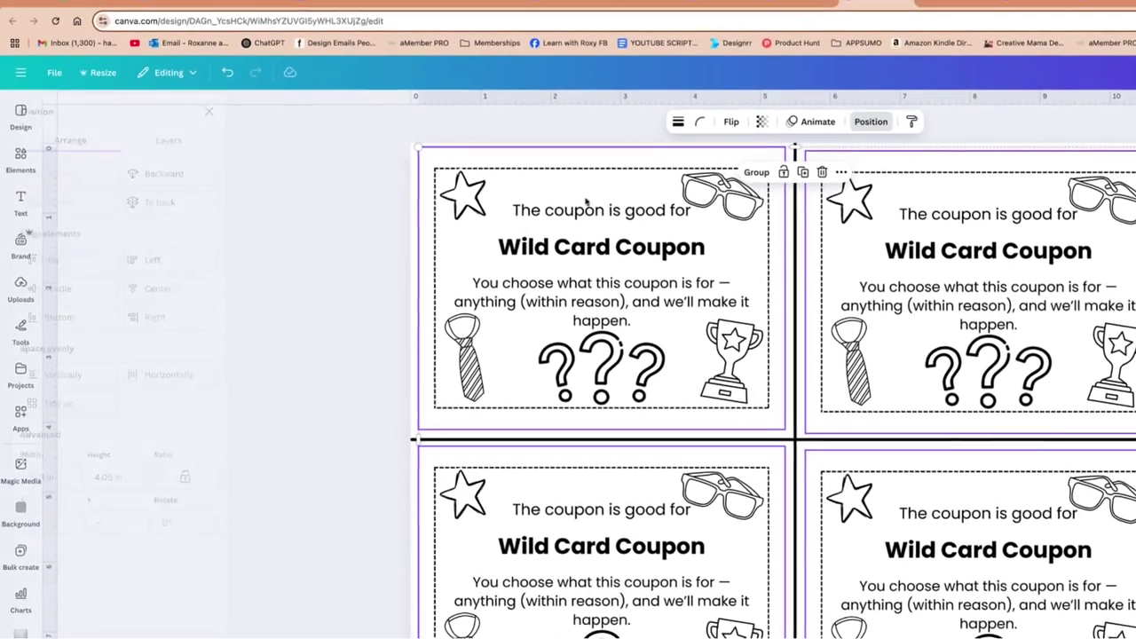
{"action": "left_click", "coordinate": [832, 11]}
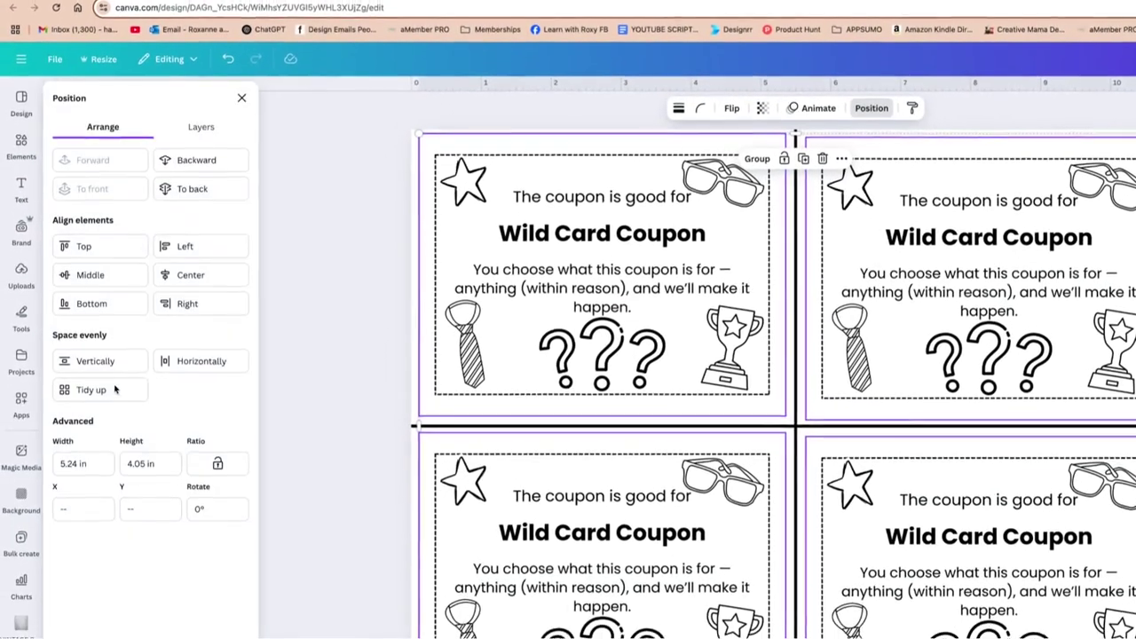
{"action": "left_click", "coordinate": [373, 343]}
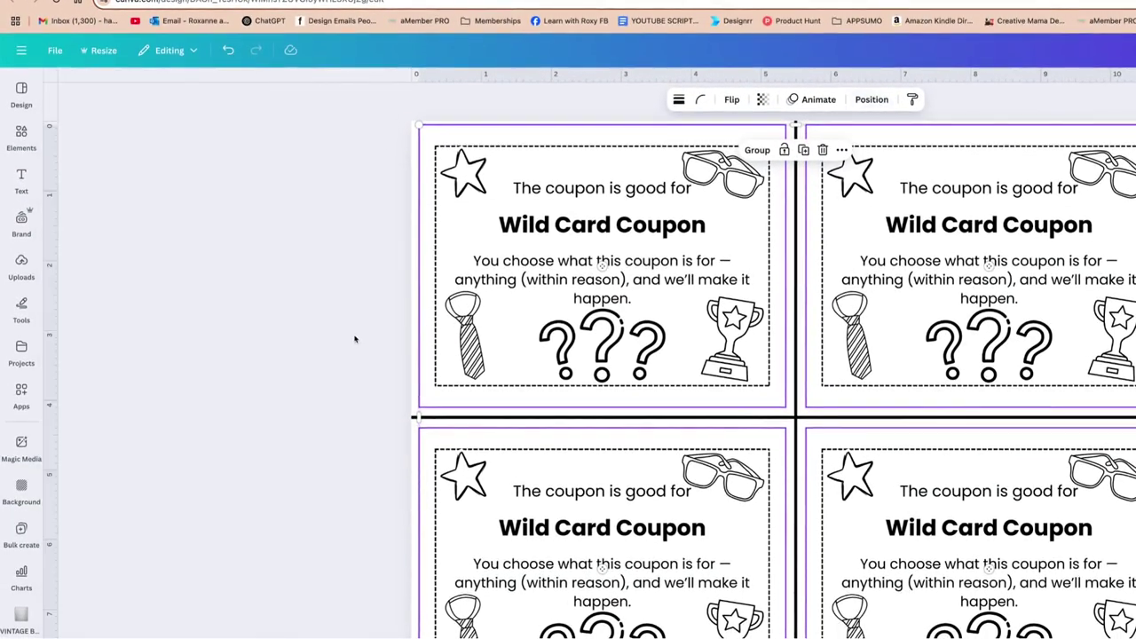
- Replace the duplicate coupons with the uploaded Garage Assistant, Master of the Remote and Car DJ for a Day images, keeping Wild Card Coupon upper left
{"action": "left_click", "coordinate": [21, 351]}
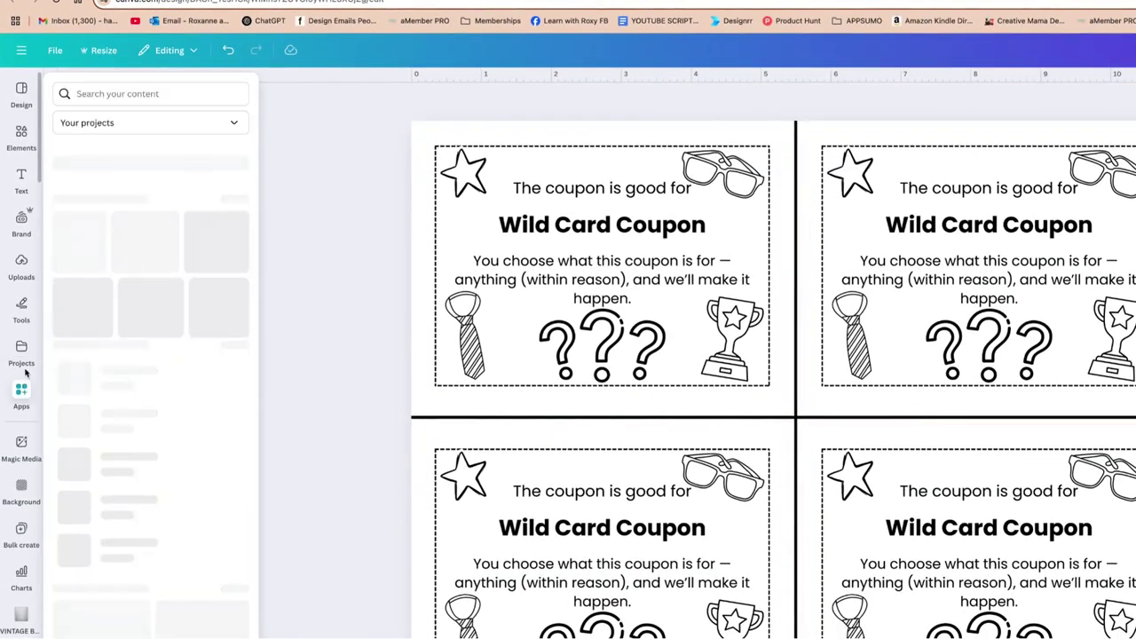
{"action": "left_click", "coordinate": [21, 266]}
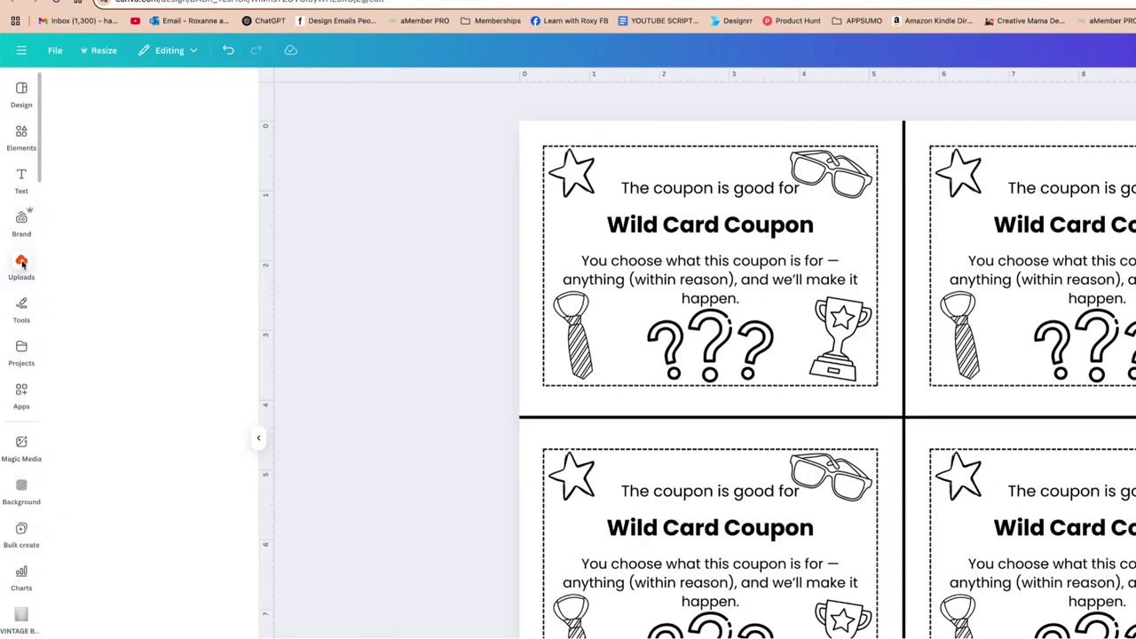
{"action": "left_click_drag", "start_coordinate": [182, 235], "coordinate": [1045, 233]}
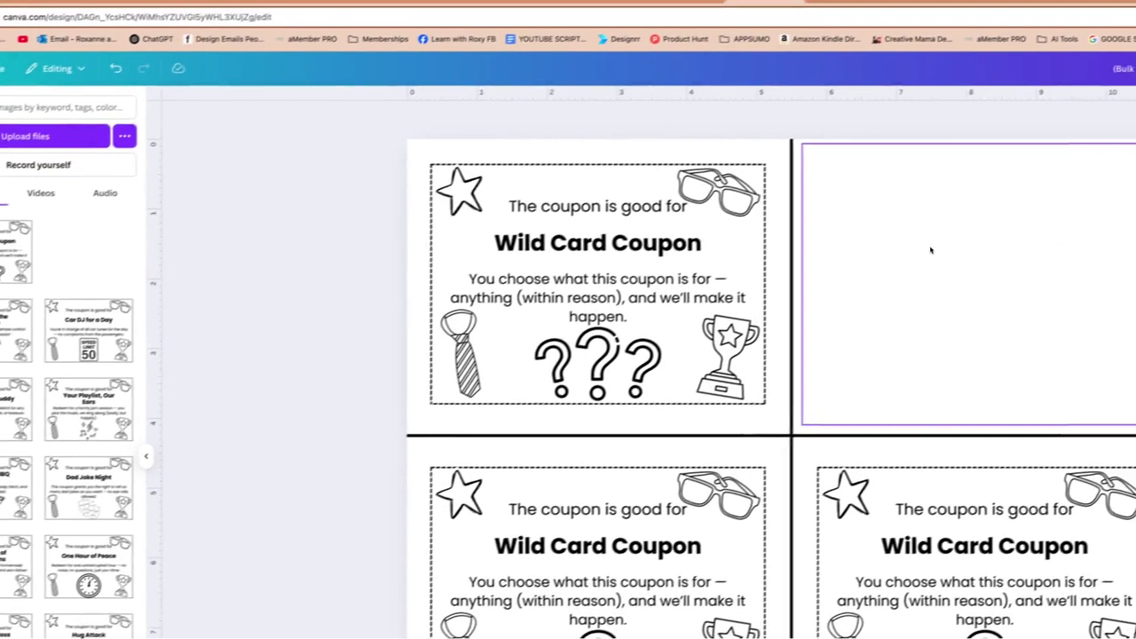
{"action": "left_click_drag", "start_coordinate": [105, 312], "coordinate": [579, 526]}
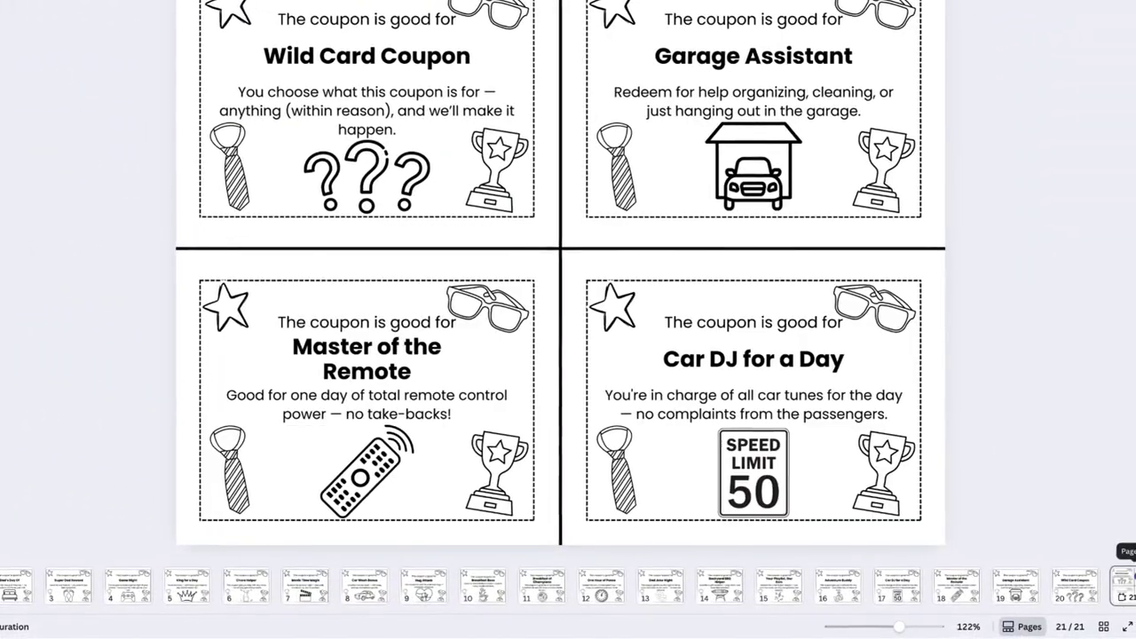
- Duplicate the four-coupon page and swap the next coupons into the copies, finishing page 23 with Hug Attack in the lower-right quadrant
{"action": "right_click", "coordinate": [1126, 566]}
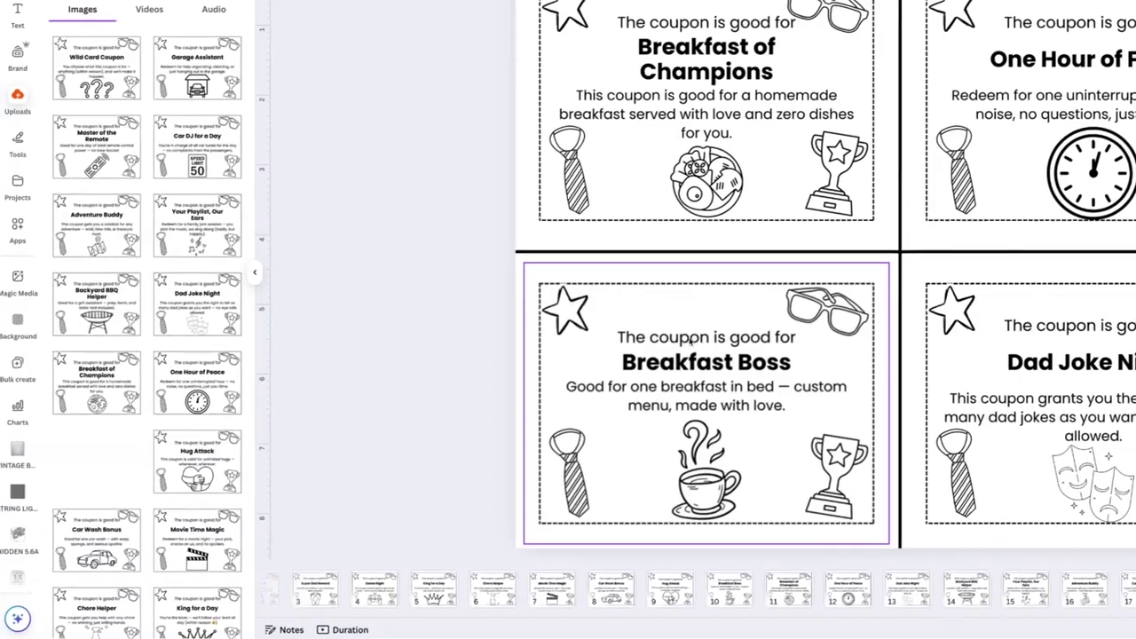
{"action": "left_click_drag", "start_coordinate": [238, 444], "coordinate": [1021, 399]}
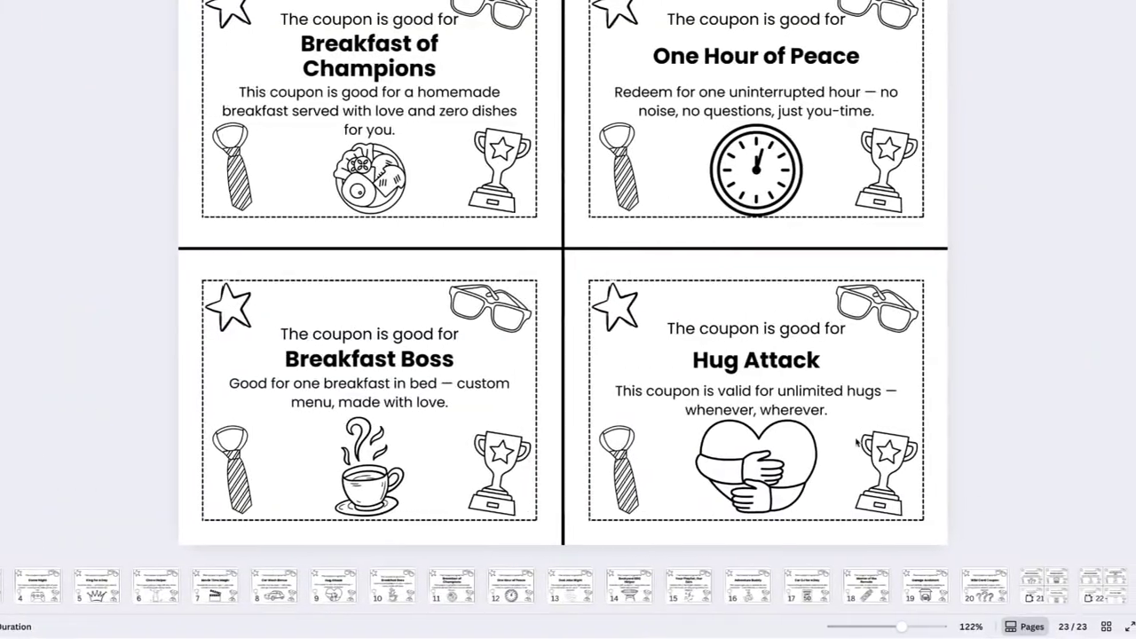
{"action": "left_click", "coordinate": [1135, 577]}
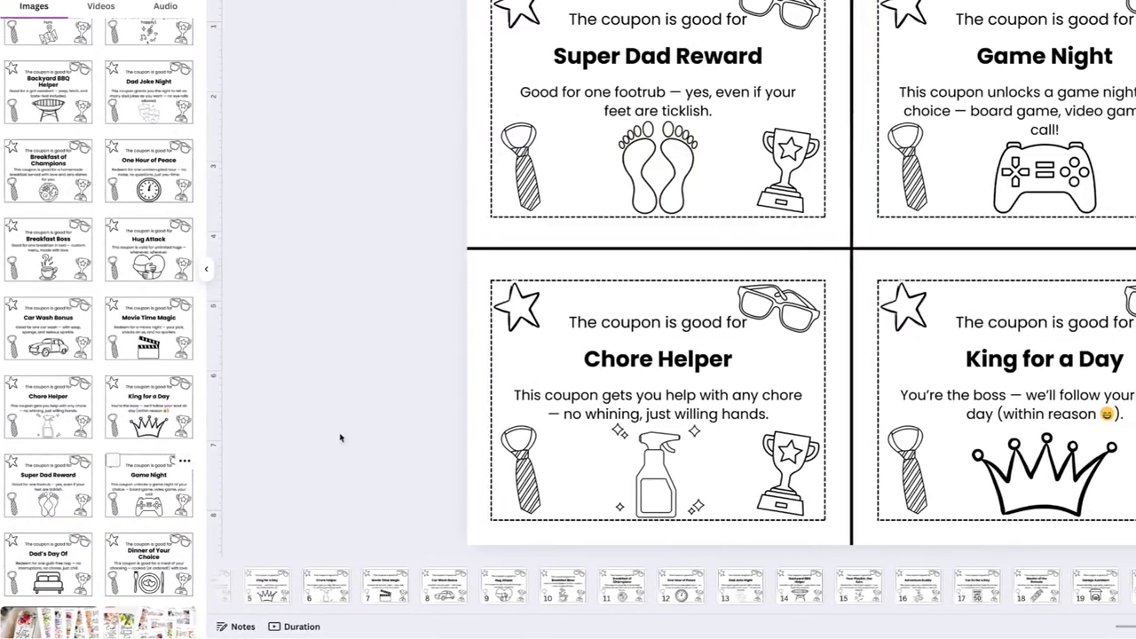
- Put Dad's Day Of and Dinner of Your Choice into the last page's lower quadrants, and open page 21 from the page grid
{"action": "left_click_drag", "start_coordinate": [48, 565], "coordinate": [559, 423]}
{"action": "left_click_drag", "start_coordinate": [148, 565], "coordinate": [910, 378]}
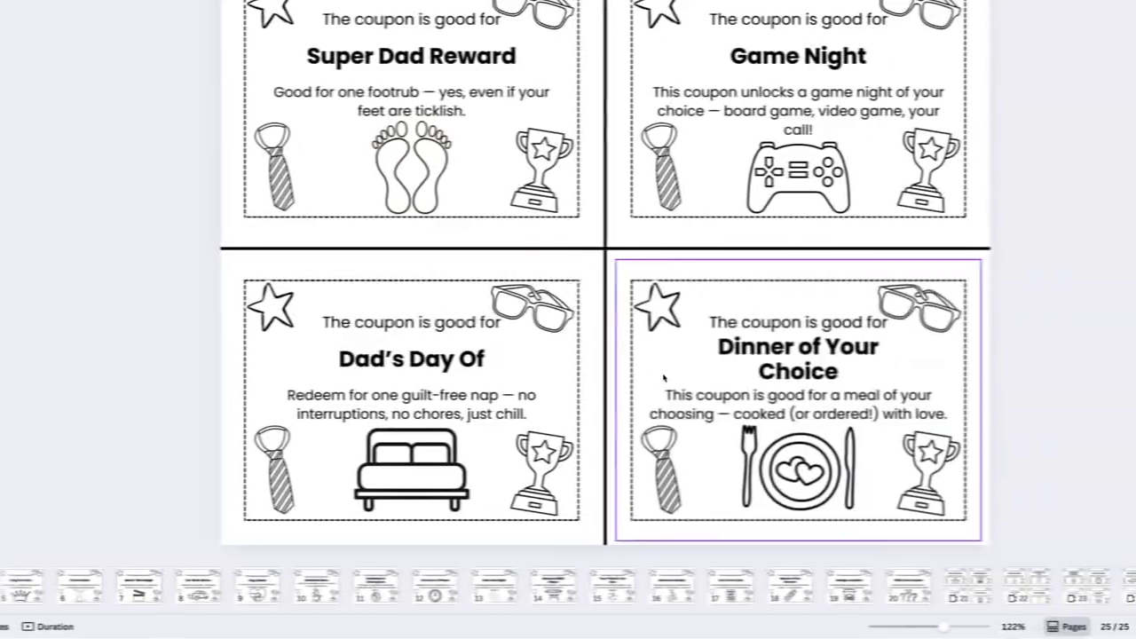
{"action": "left_click", "coordinate": [1104, 625]}
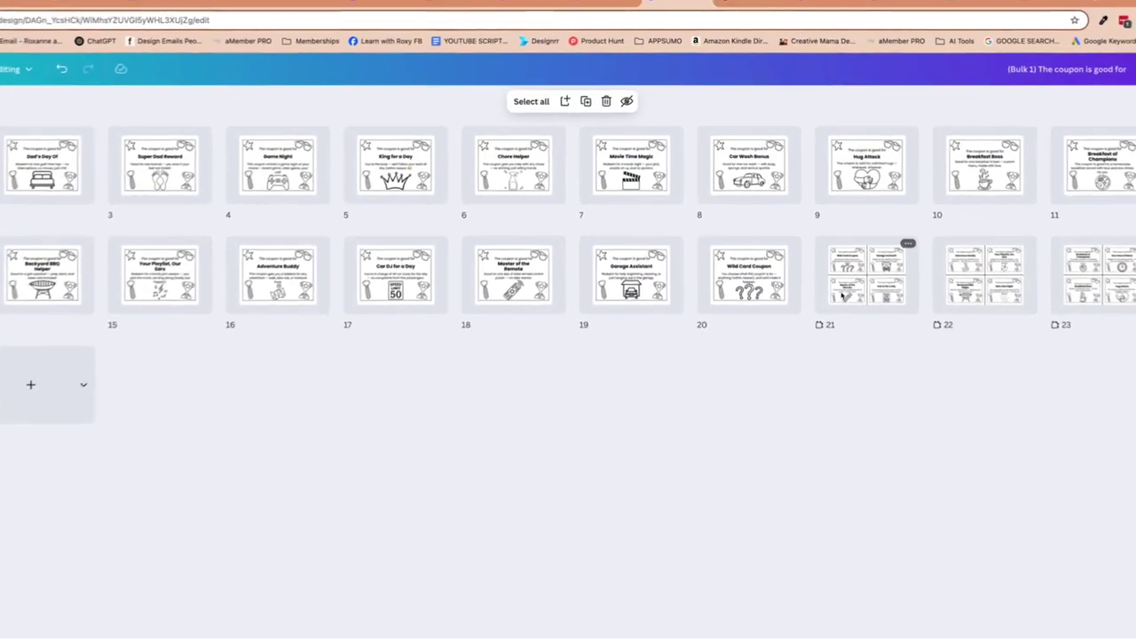
{"action": "double_click", "coordinate": [834, 222]}
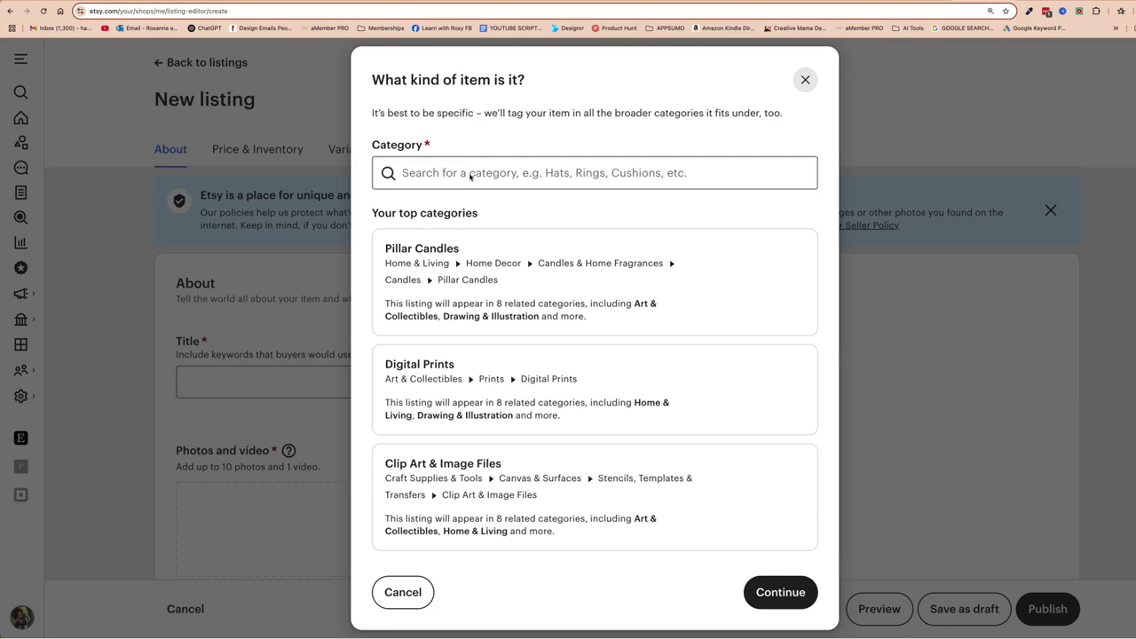
- In the new Etsy listing, browse the suggested top categories, choose one for the item and continue
{"action": "scroll", "coordinate": [470, 175], "scroll_direction": "down", "scroll_amount": 5}
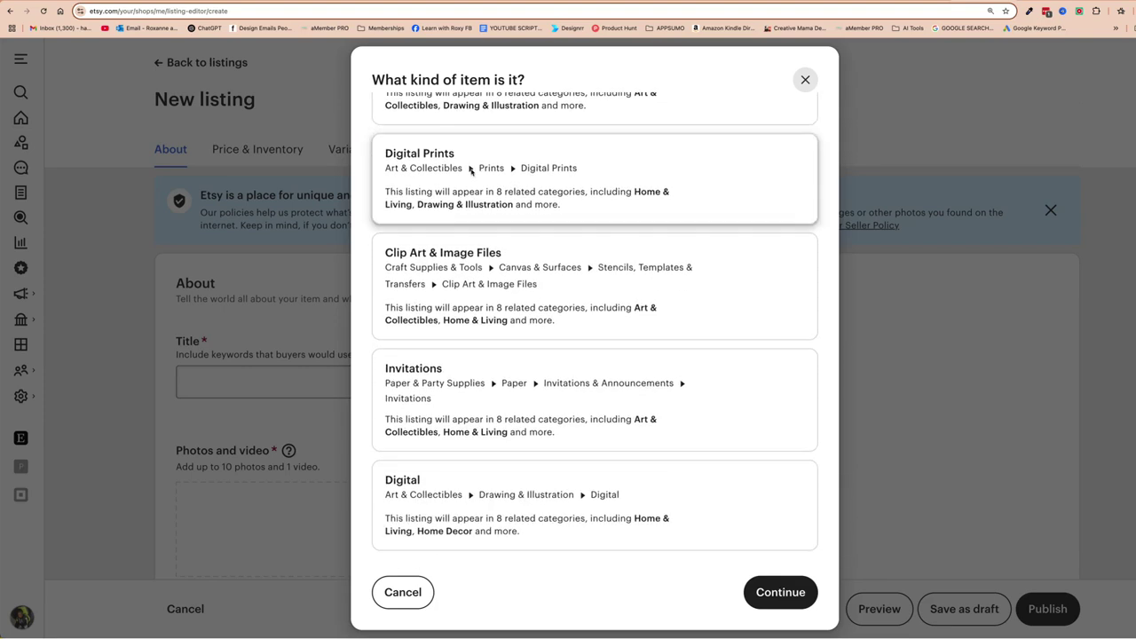
{"action": "scroll", "coordinate": [497, 302], "scroll_direction": "up", "scroll_amount": 2}
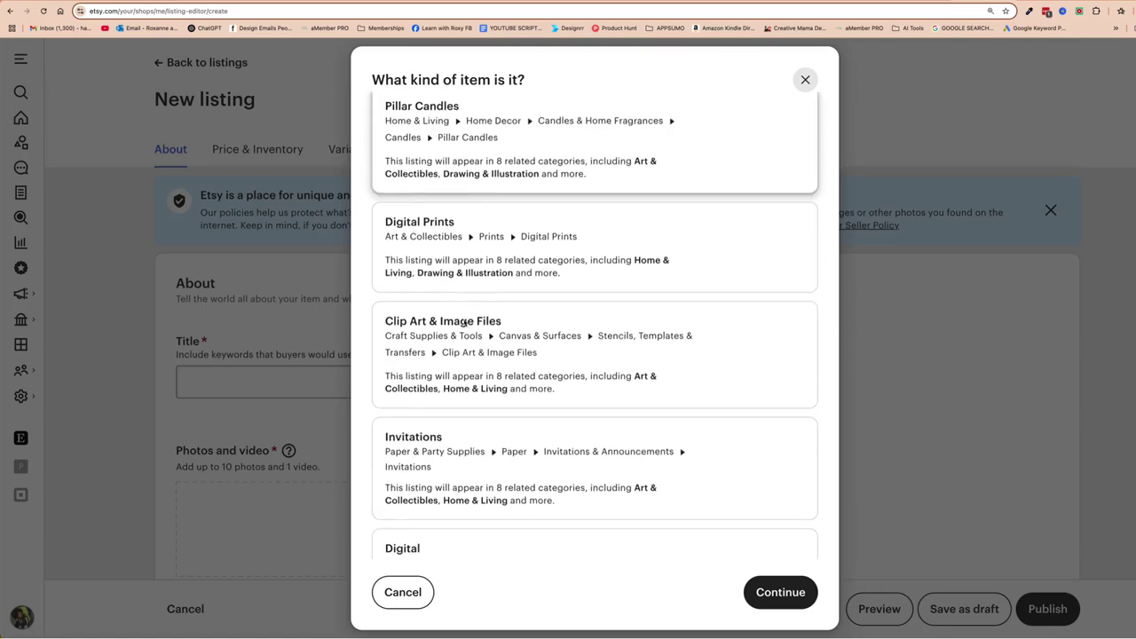
{"action": "left_click", "coordinate": [444, 187]}
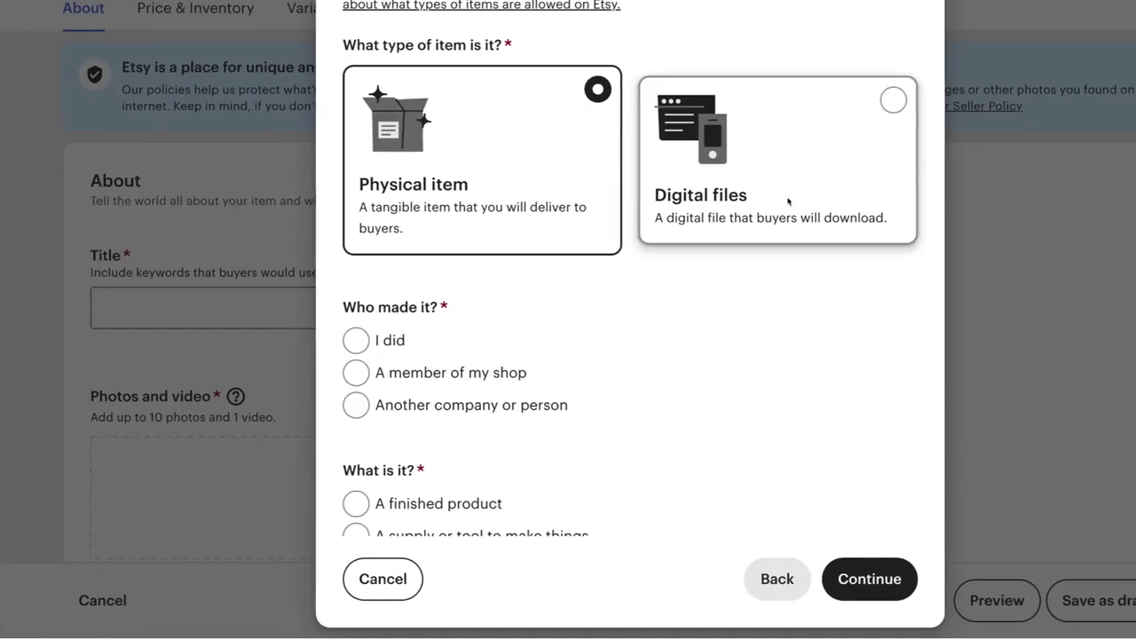
- Set the item type to Digital files, the maker to "I did" and the kind to "A finished product"
{"action": "left_click", "coordinate": [786, 198]}
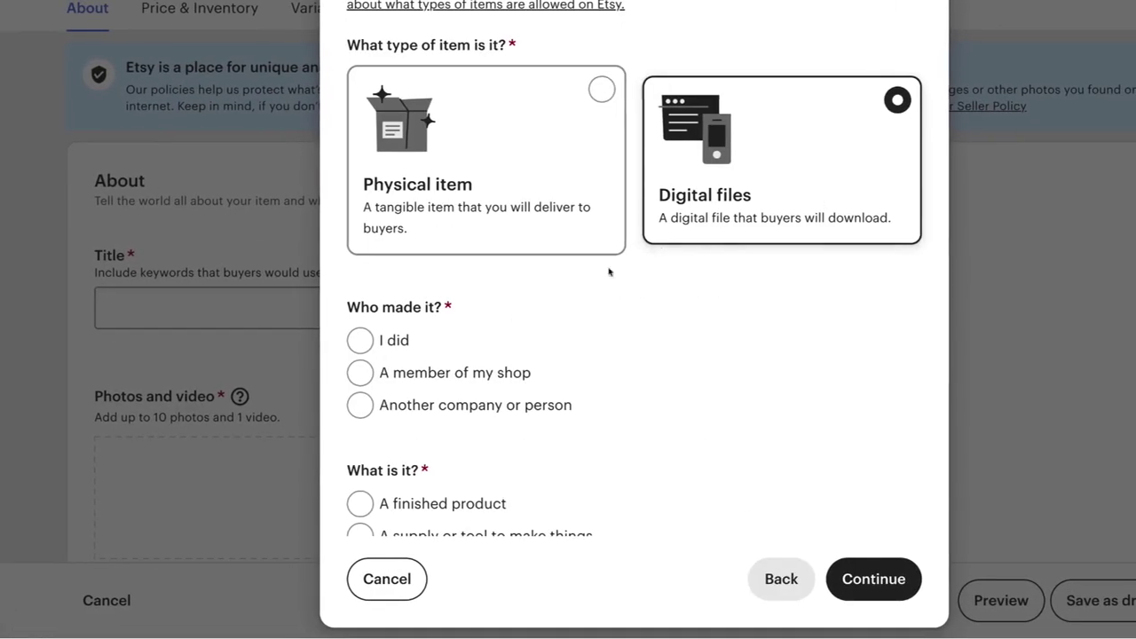
{"action": "left_click", "coordinate": [362, 323]}
{"action": "scroll", "coordinate": [371, 328], "scroll_direction": "down", "scroll_amount": 2}
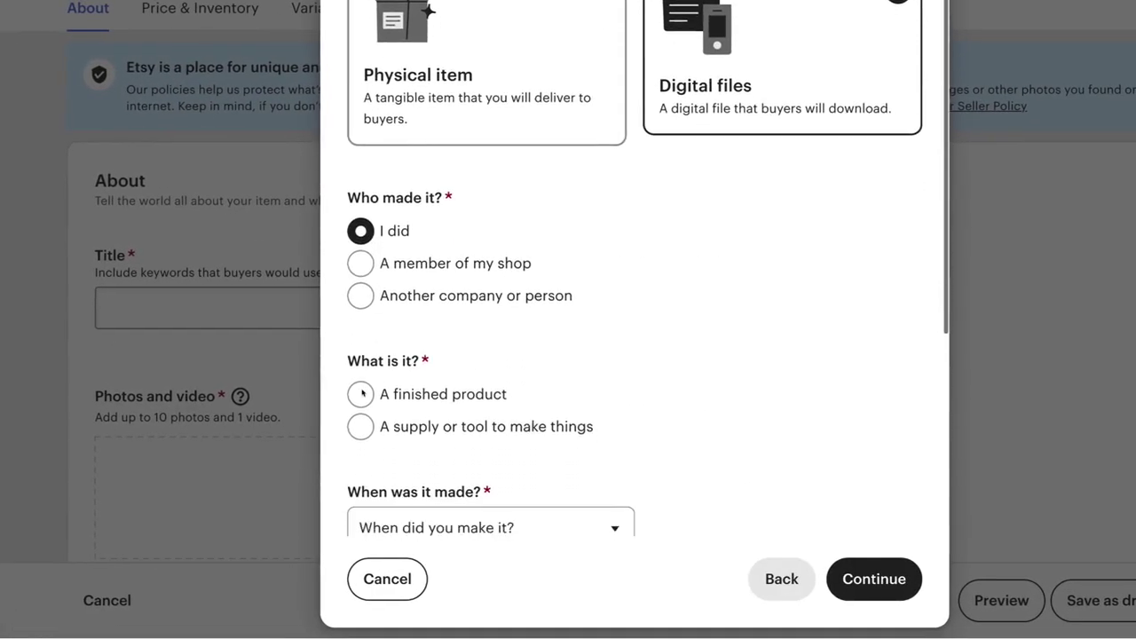
{"action": "left_click", "coordinate": [362, 381]}
- Set the making date to 2020 - 2025 and the digital content to "Created by me", and continue to the listing form
{"action": "scroll", "coordinate": [373, 373], "scroll_direction": "down", "scroll_amount": 2}
{"action": "left_click", "coordinate": [395, 342]}
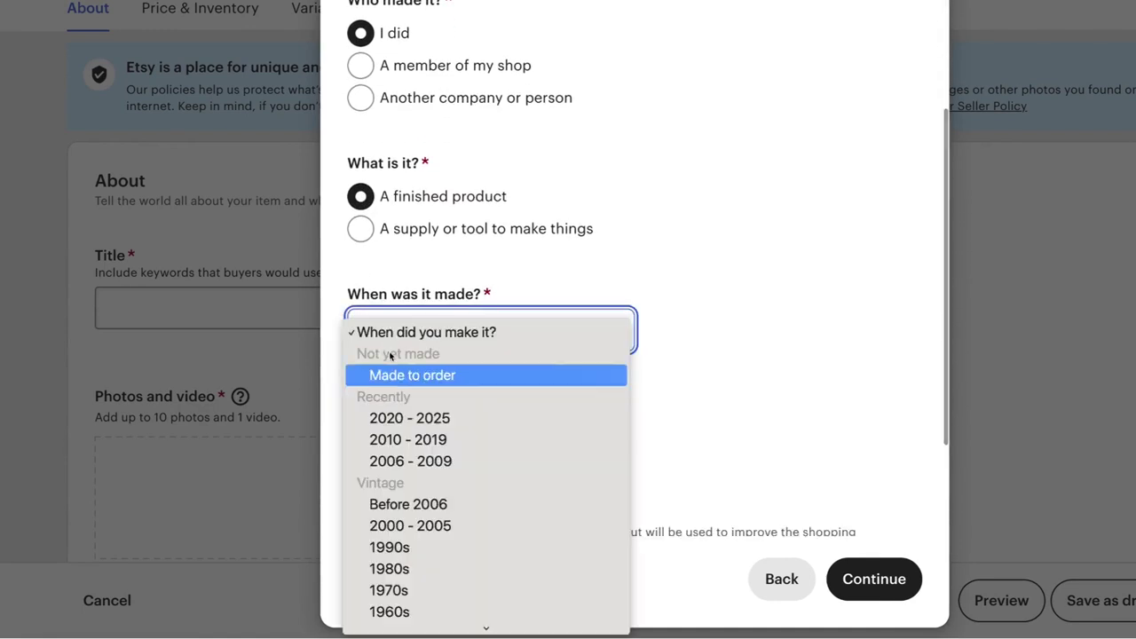
{"action": "left_click", "coordinate": [395, 416]}
{"action": "scroll", "coordinate": [411, 361], "scroll_direction": "down", "scroll_amount": 2}
{"action": "left_click", "coordinate": [391, 280]}
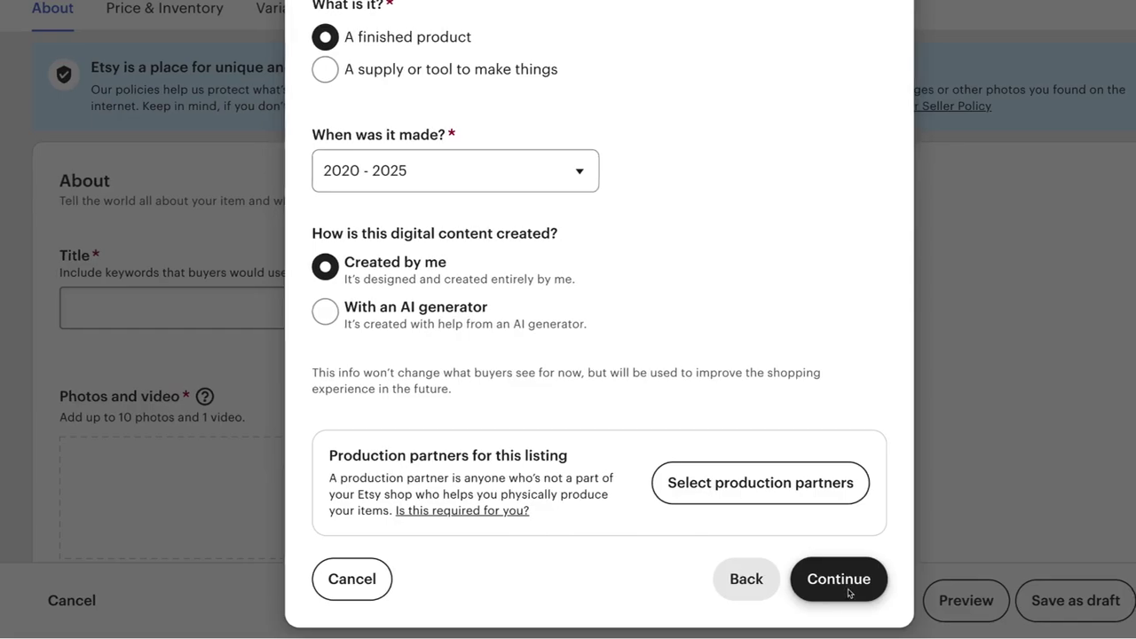
{"action": "left_click", "coordinate": [884, 592]}
{"action": "scroll", "coordinate": [348, 264], "scroll_direction": "down", "scroll_amount": 1}
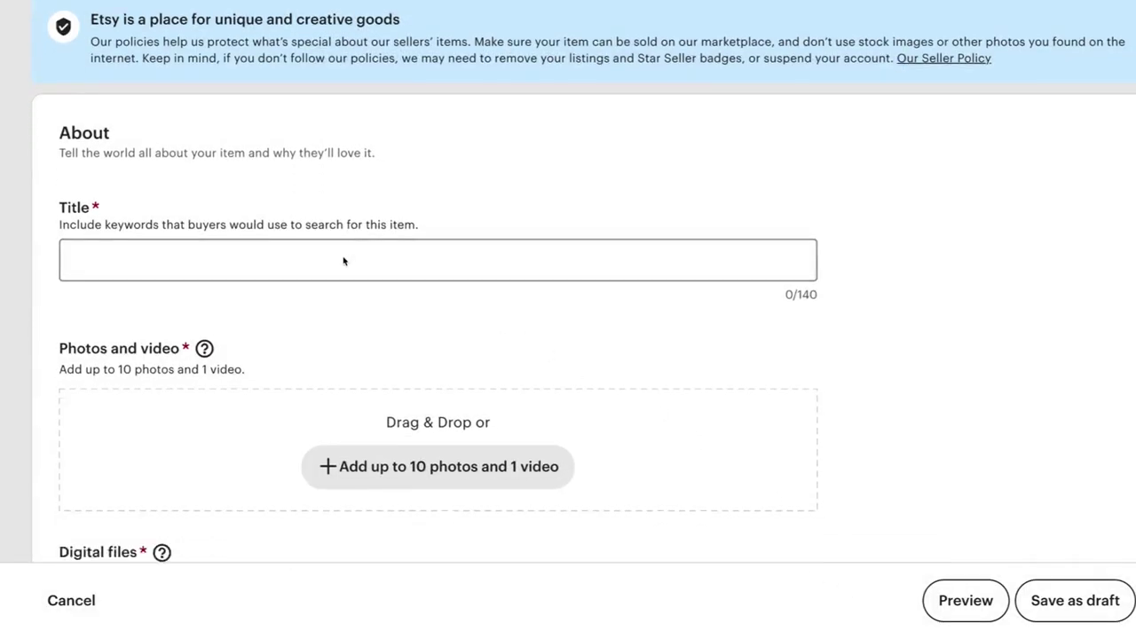
{"action": "left_click", "coordinate": [289, 312]}
{"action": "scroll", "coordinate": [286, 238], "scroll_direction": "down", "scroll_amount": 2}
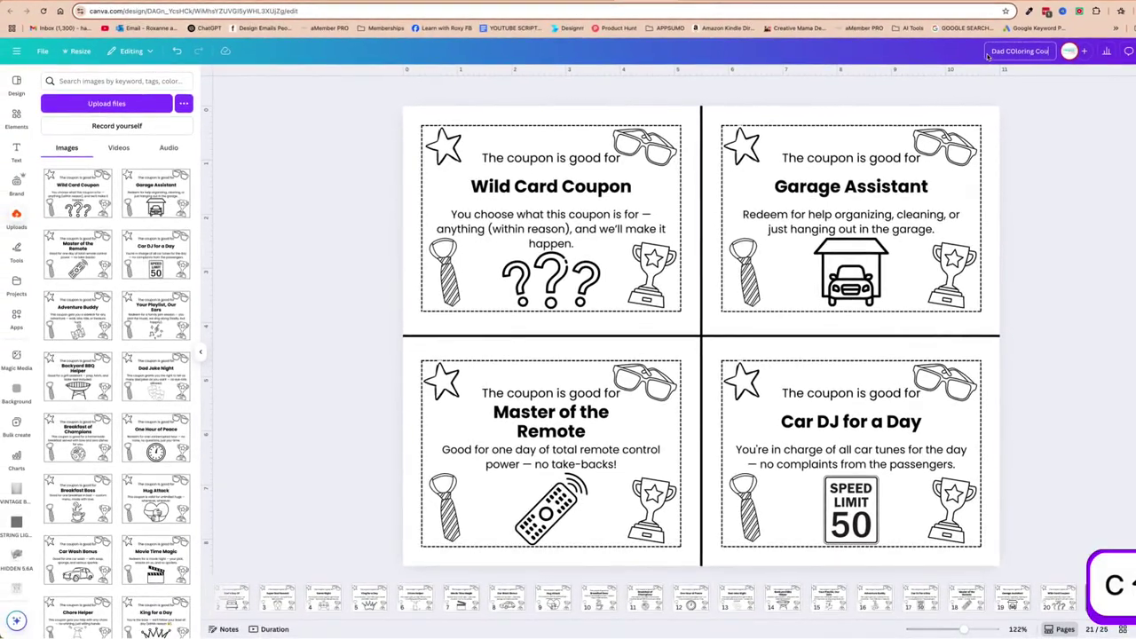
- Switch to Canva, name the design "Dad Coloring Coupons" and download it as PDF Print
{"action": "type", "text": "s"}
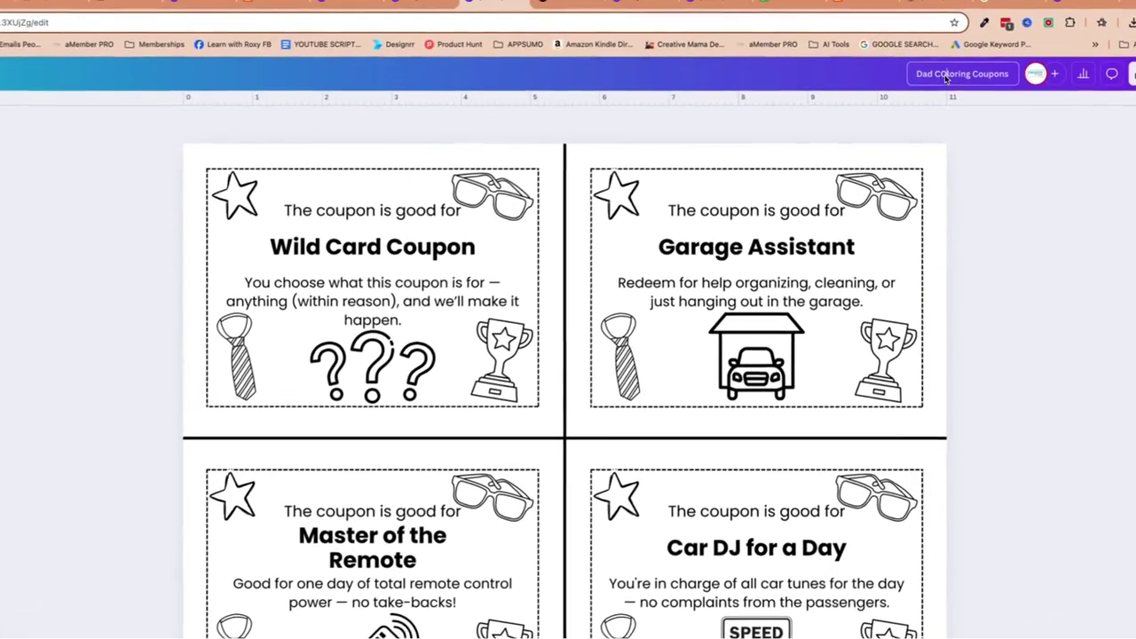
{"action": "left_click", "coordinate": [1130, 75]}
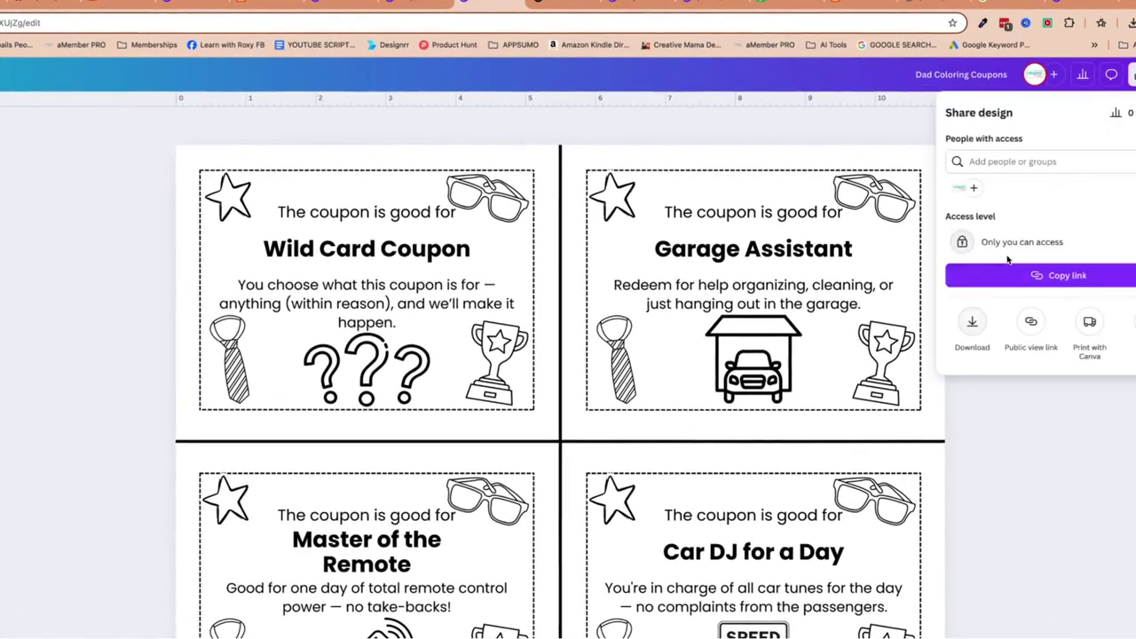
{"action": "left_click", "coordinate": [975, 321]}
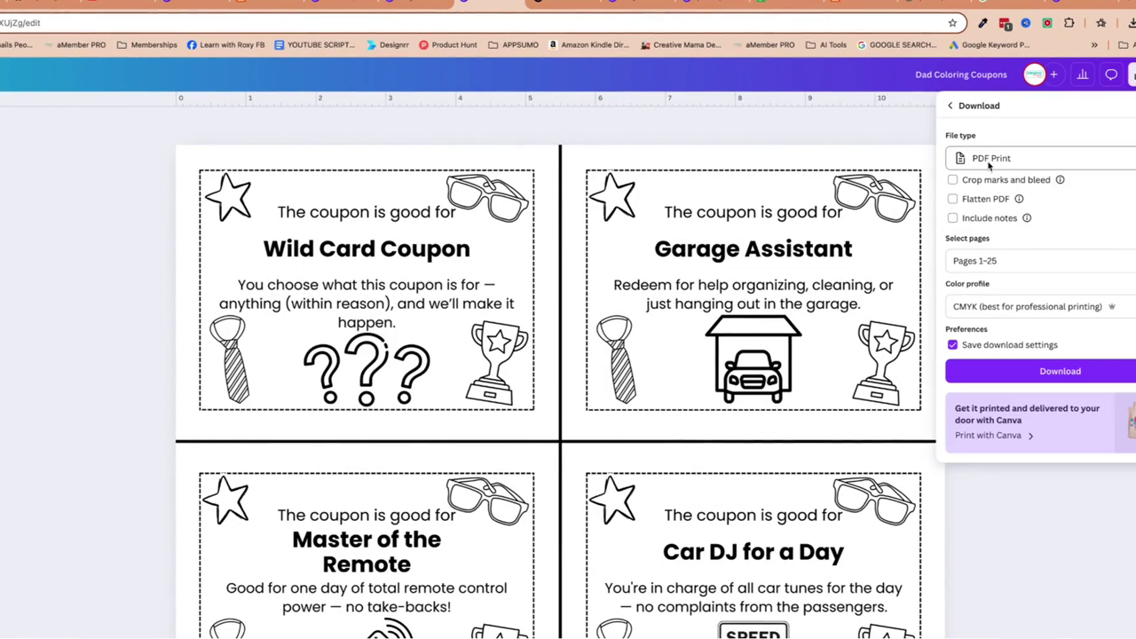
{"action": "left_click", "coordinate": [1005, 373]}
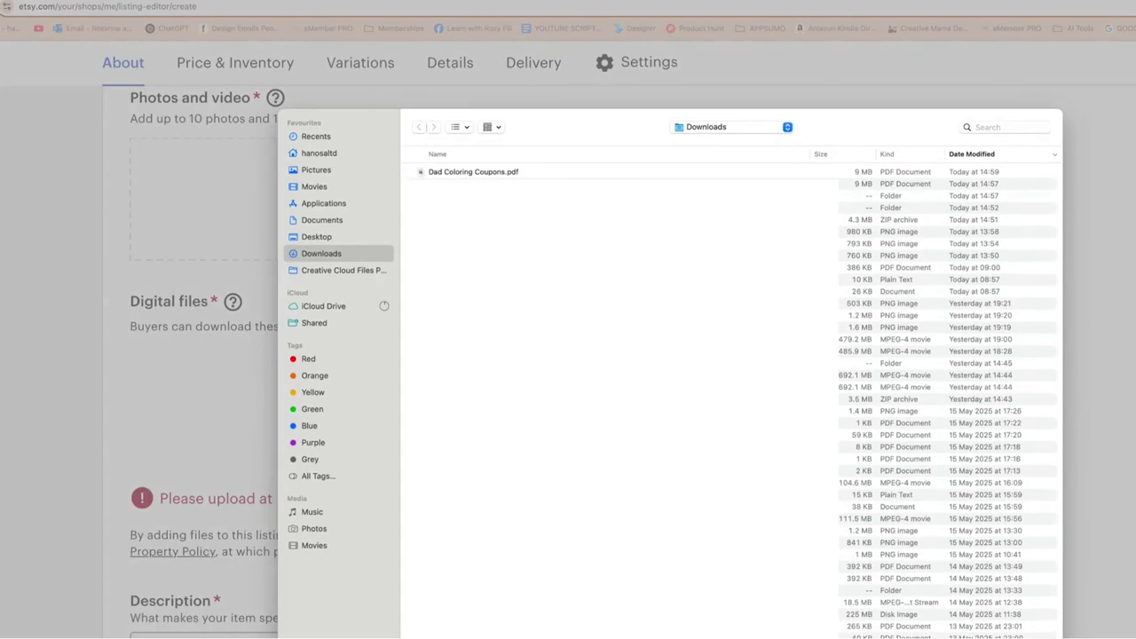
- Upload Dad Coloring Coupons.pdf from Downloads as the Etsy listing's digital file and look over the remaining form fields
{"action": "double_click", "coordinate": [555, 172]}
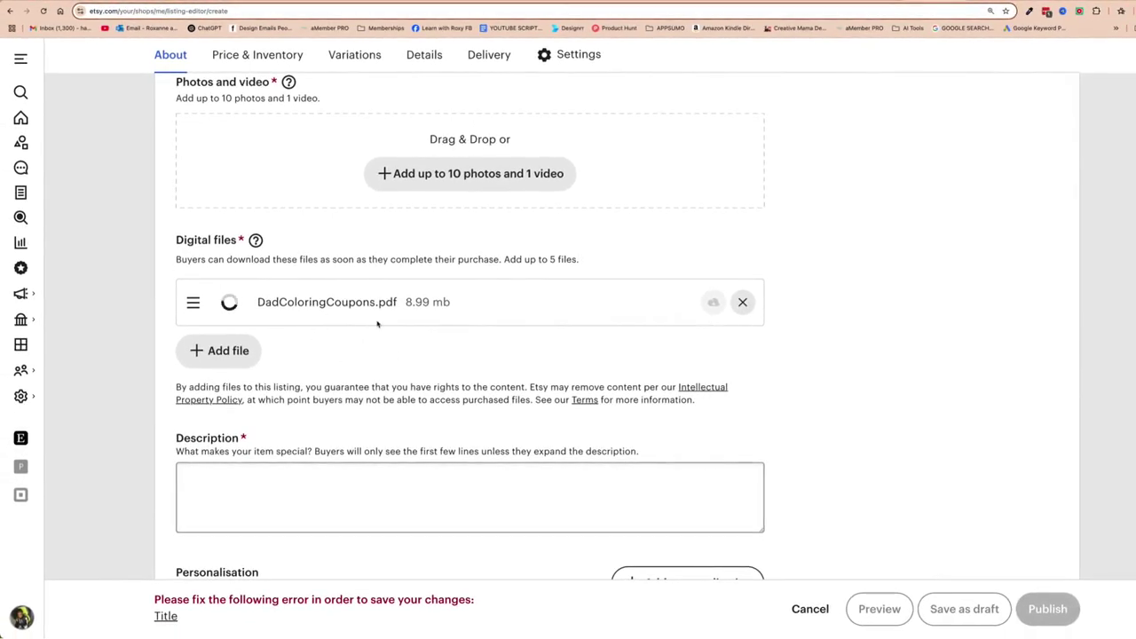
{"action": "scroll", "coordinate": [324, 278], "scroll_direction": "up", "scroll_amount": 4}
{"action": "left_click", "coordinate": [321, 265]}
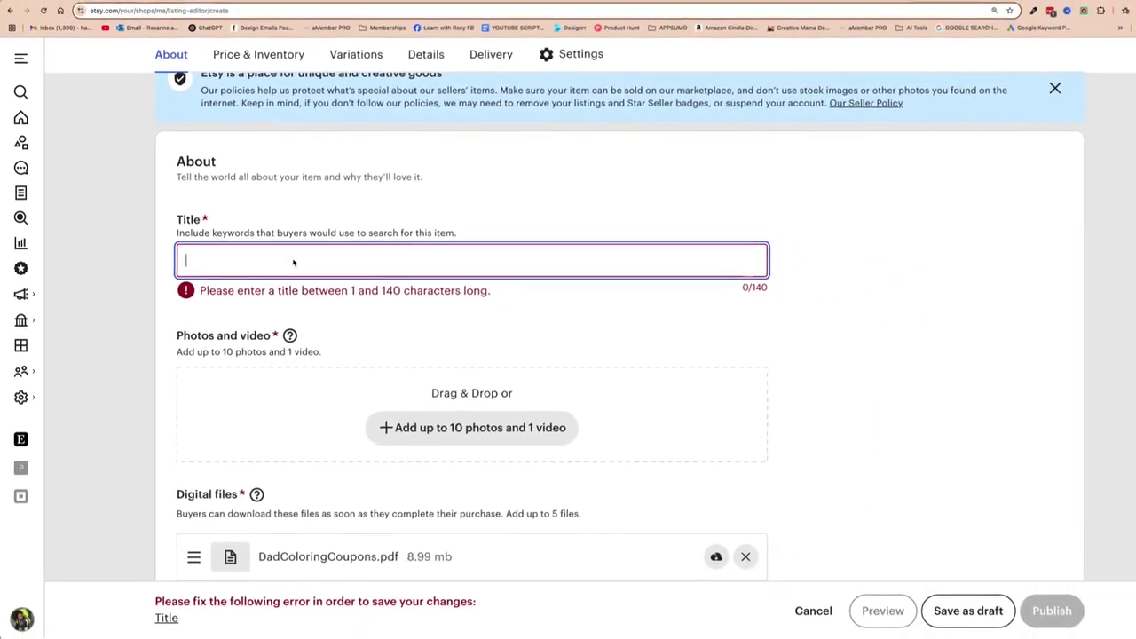
{"action": "scroll", "coordinate": [305, 274], "scroll_direction": "down", "scroll_amount": 8}
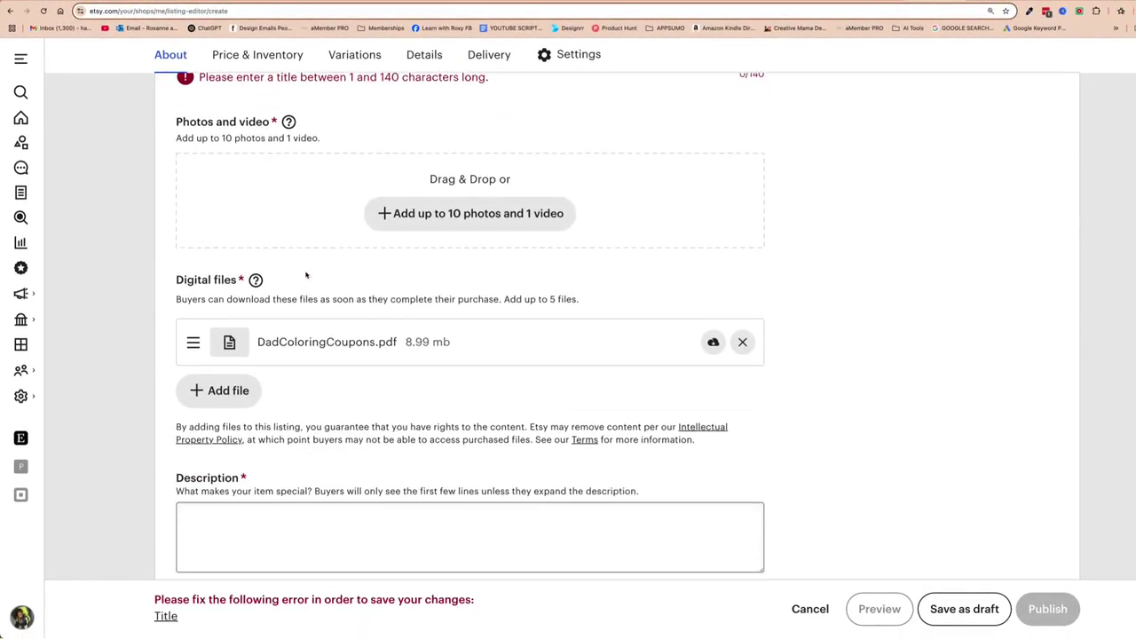
- Review the digital file, description, personalisation, price and quantity sections of the Etsy listing form
{"action": "scroll", "coordinate": [306, 275], "scroll_direction": "down", "scroll_amount": 3}
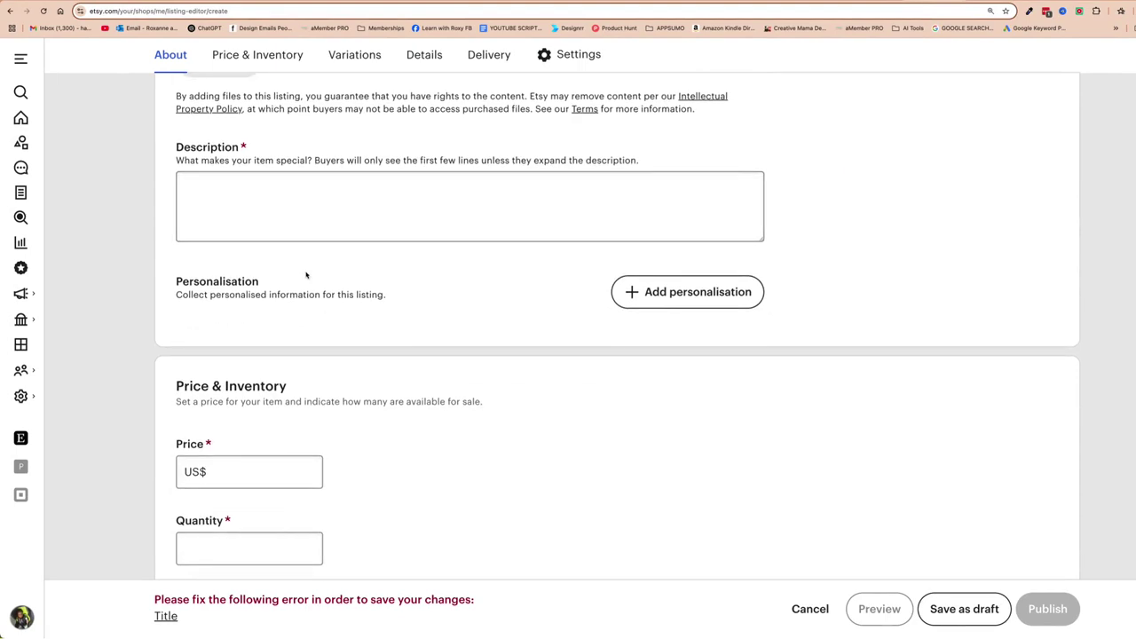
{"action": "scroll", "coordinate": [306, 275], "scroll_direction": "down", "scroll_amount": 2}
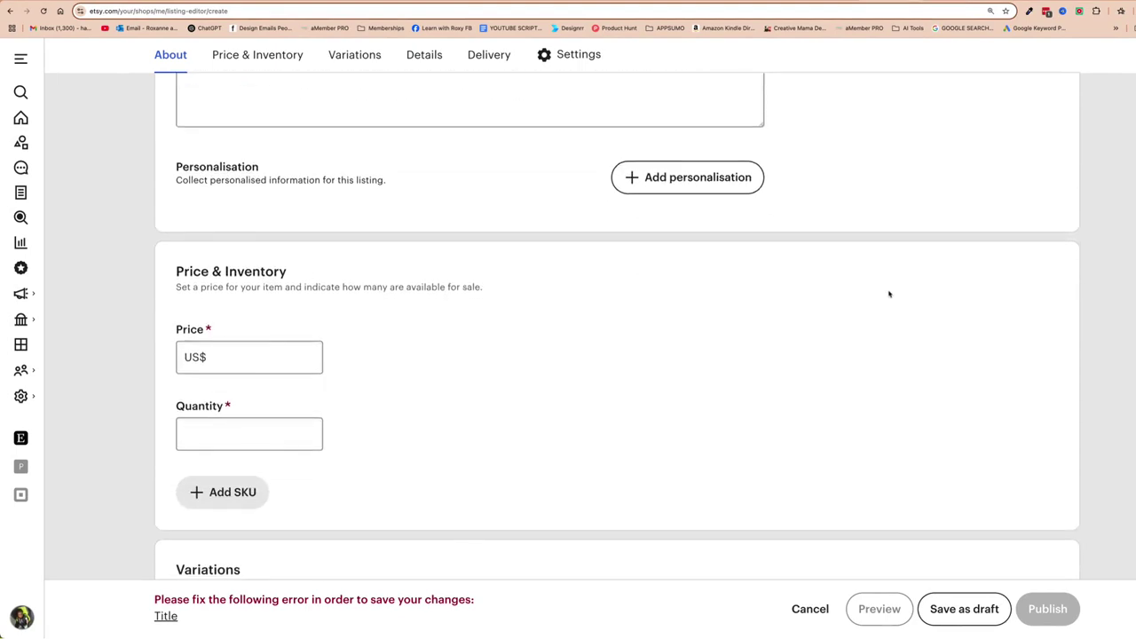
{"action": "scroll", "coordinate": [890, 294], "scroll_direction": "up", "scroll_amount": 1}
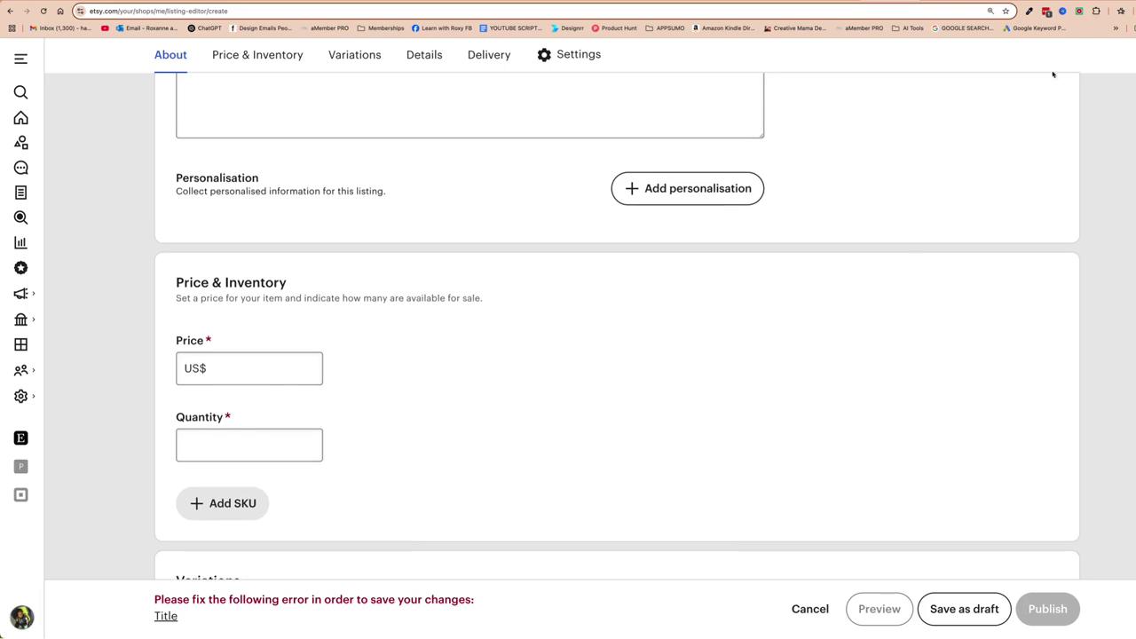
{"action": "scroll", "coordinate": [890, 284], "scroll_direction": "up", "scroll_amount": 5}
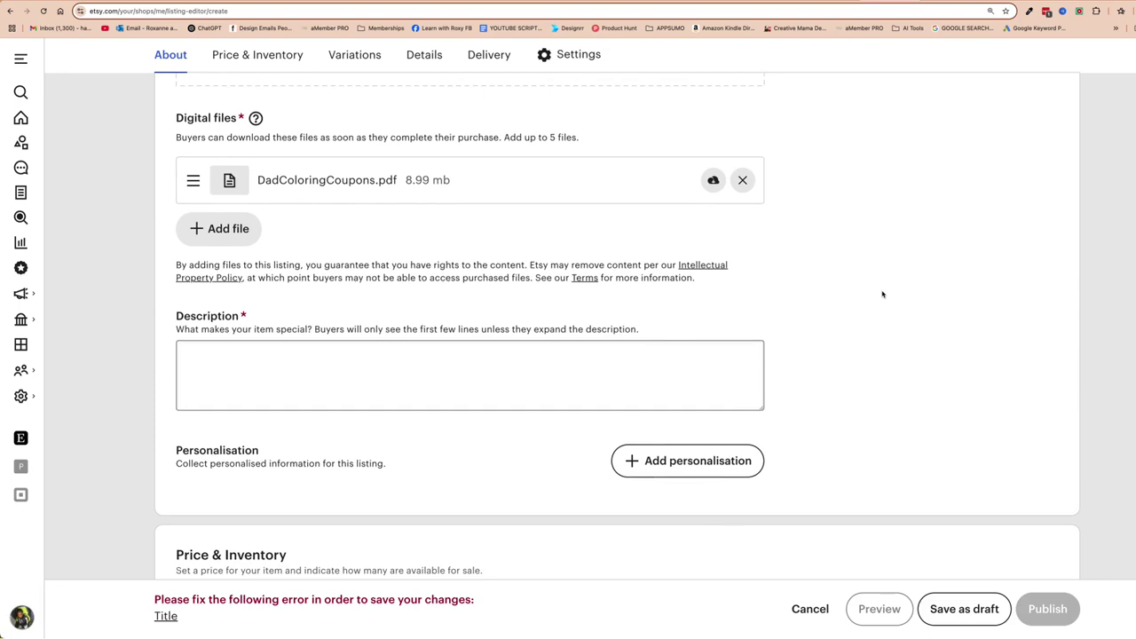
{"action": "scroll", "coordinate": [882, 293], "scroll_direction": "down", "scroll_amount": 2}
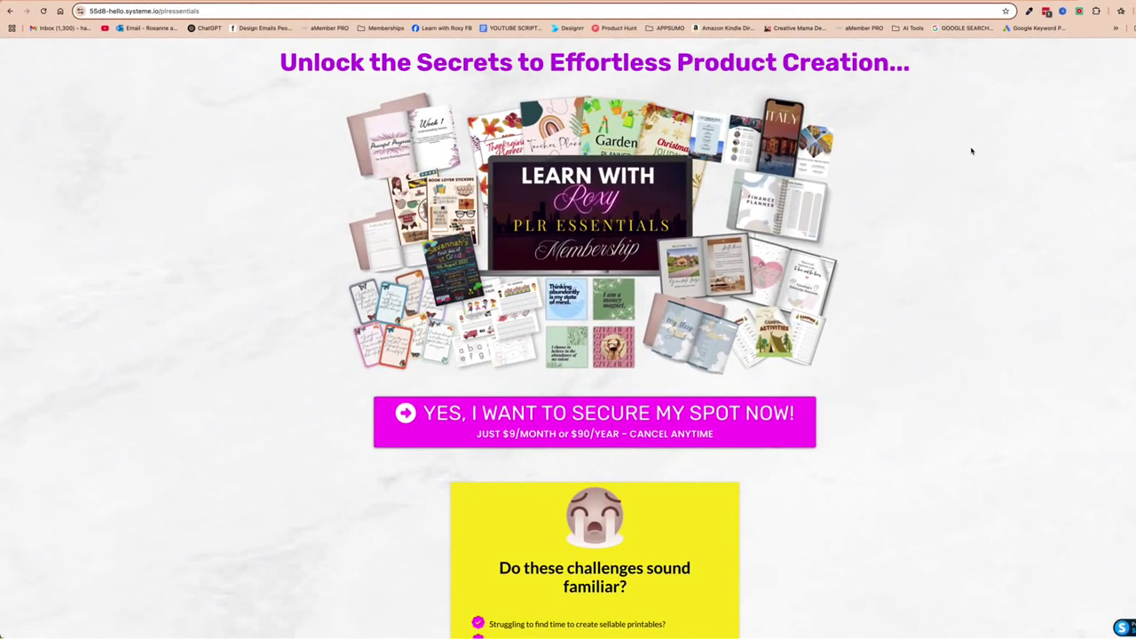
- Switch to the PLR Essentials membership page and read through its benefits, sample products, training videos and frequently asked questions
{"action": "scroll", "coordinate": [971, 151], "scroll_direction": "down", "scroll_amount": 5}
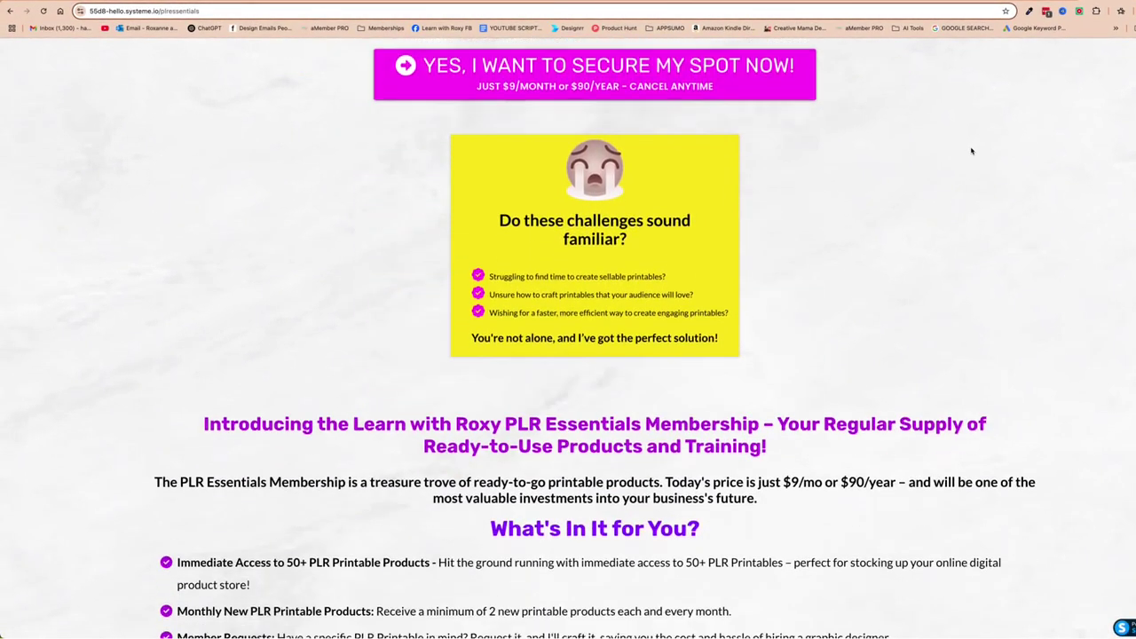
{"action": "scroll", "coordinate": [971, 151], "scroll_direction": "down", "scroll_amount": 4}
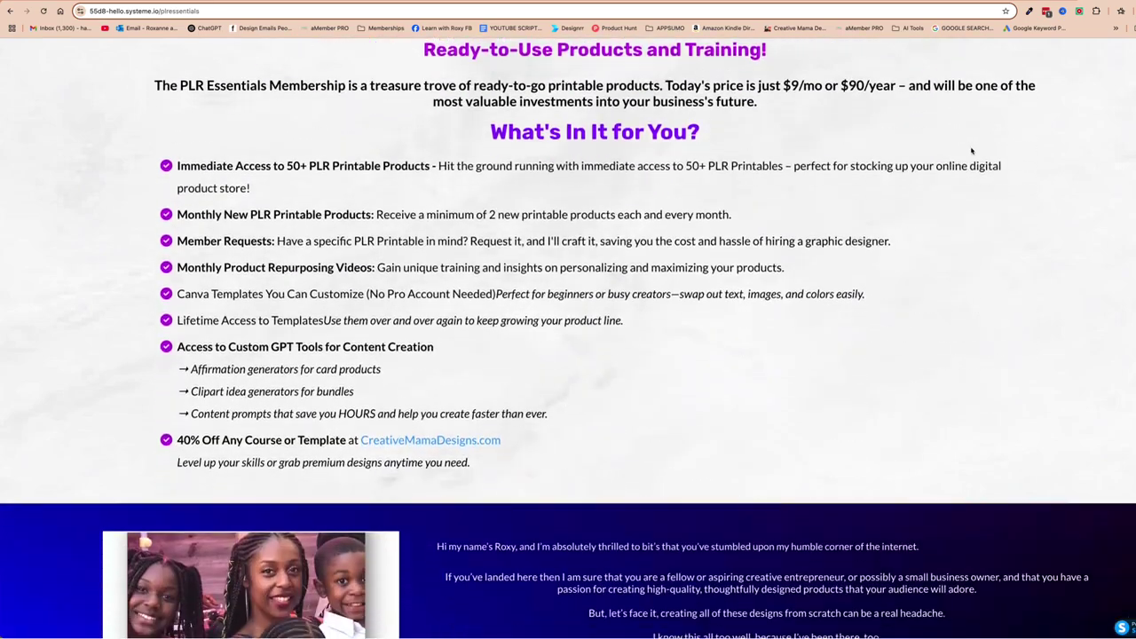
{"action": "scroll", "coordinate": [972, 151], "scroll_direction": "down", "scroll_amount": 6}
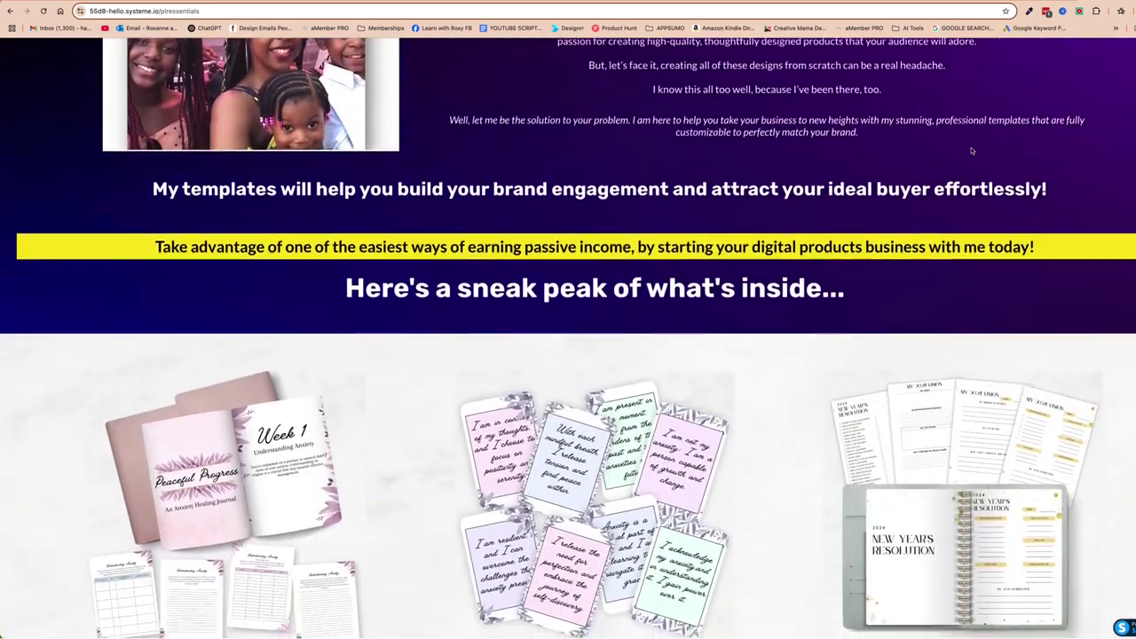
{"action": "scroll", "coordinate": [971, 151], "scroll_direction": "down", "scroll_amount": 5}
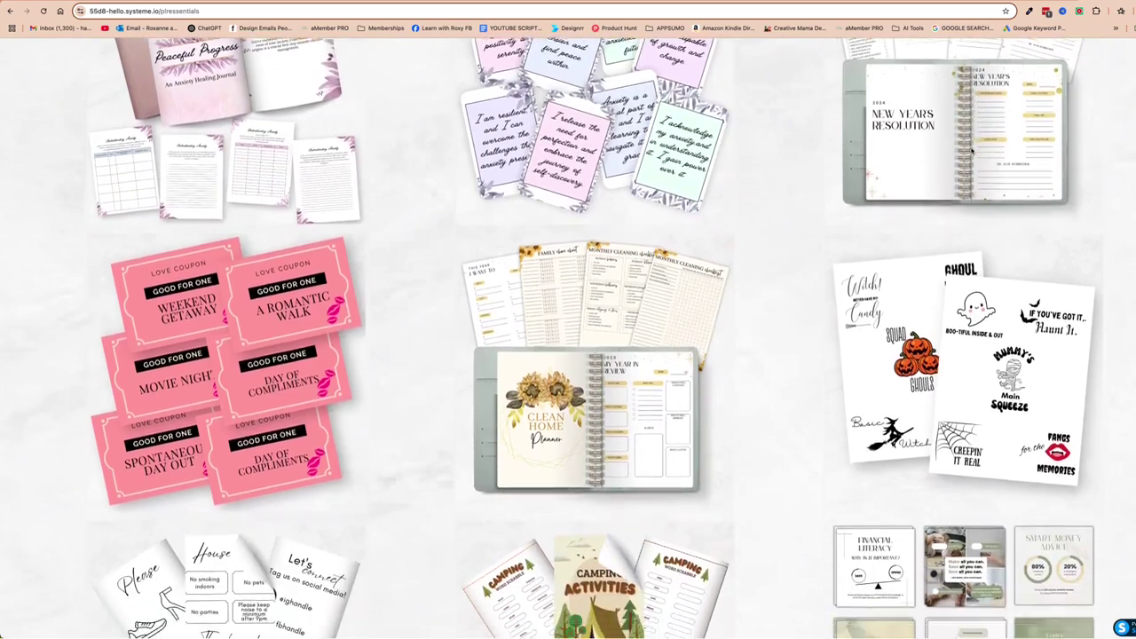
{"action": "scroll", "coordinate": [971, 151], "scroll_direction": "down", "scroll_amount": 3}
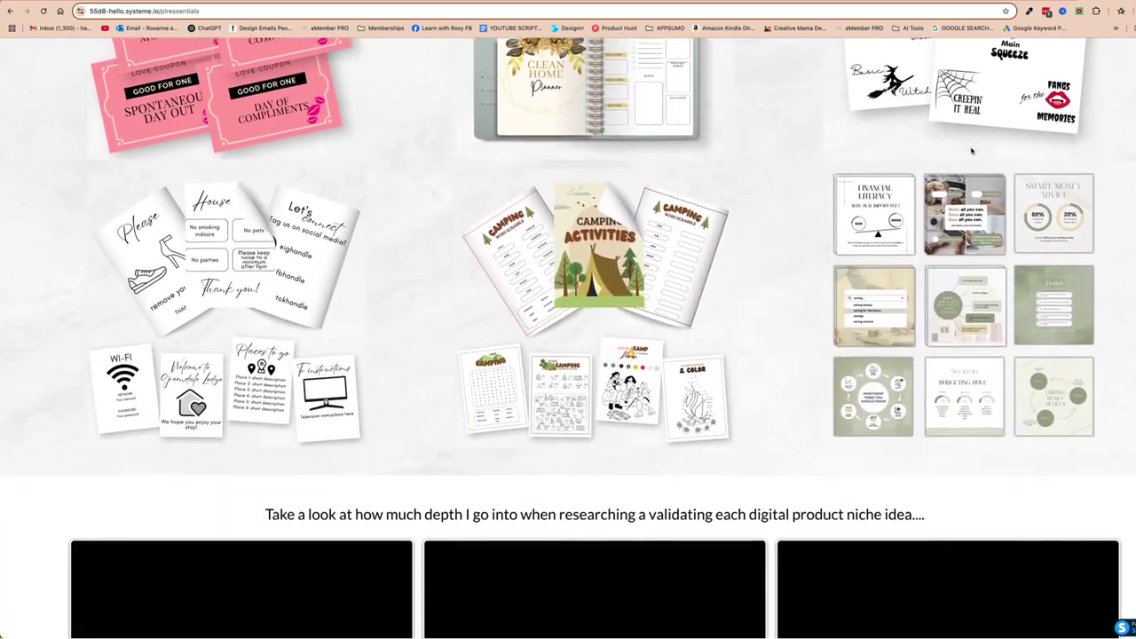
{"action": "scroll", "coordinate": [971, 151], "scroll_direction": "down", "scroll_amount": 10}
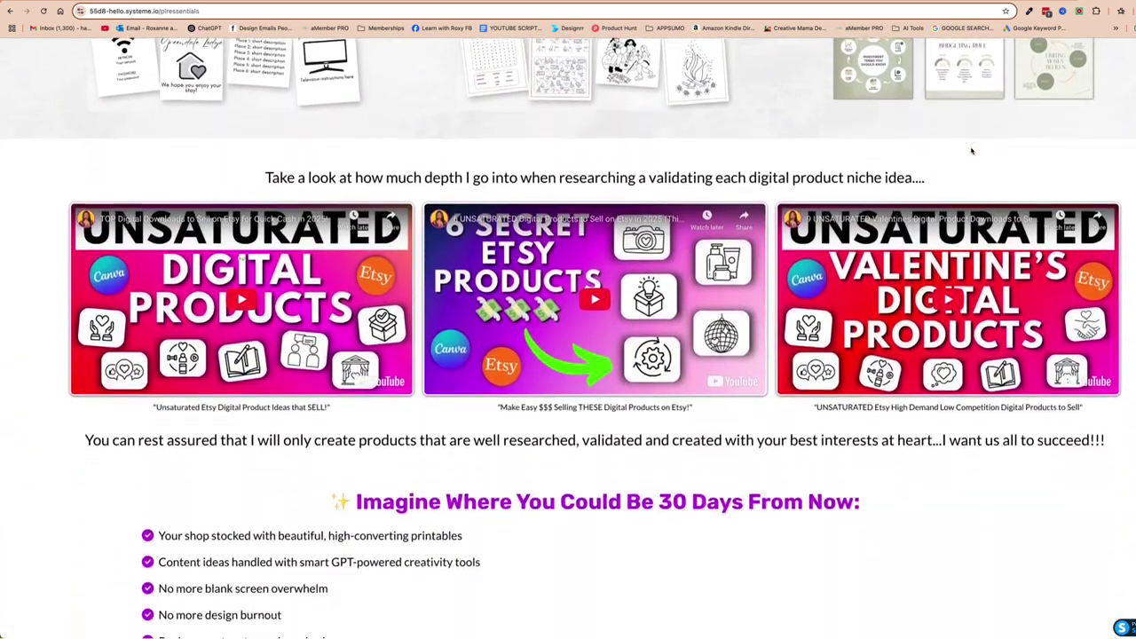
{"action": "scroll", "coordinate": [972, 151], "scroll_direction": "down", "scroll_amount": 3}
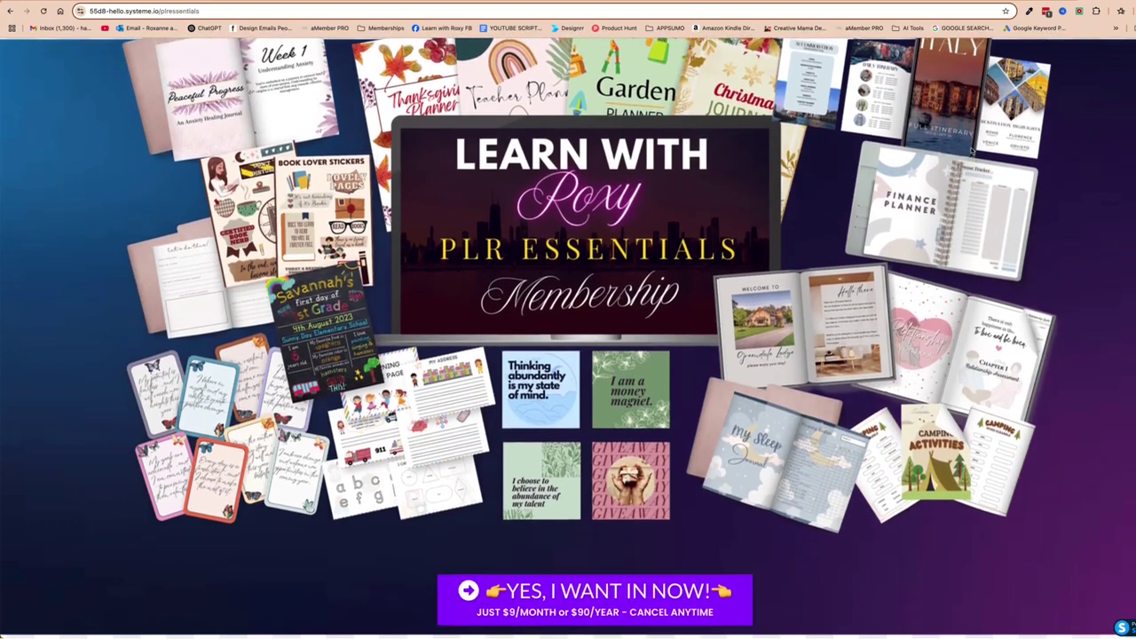
{"action": "scroll", "coordinate": [971, 151], "scroll_direction": "down", "scroll_amount": 3}
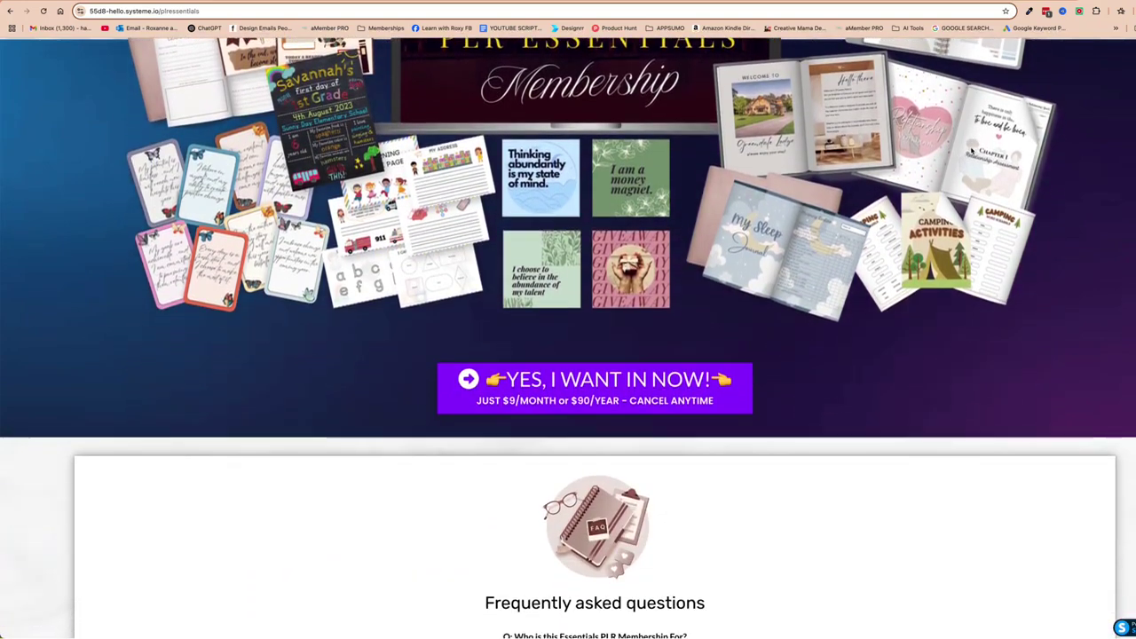
{"action": "scroll", "coordinate": [971, 151], "scroll_direction": "down", "scroll_amount": 4}
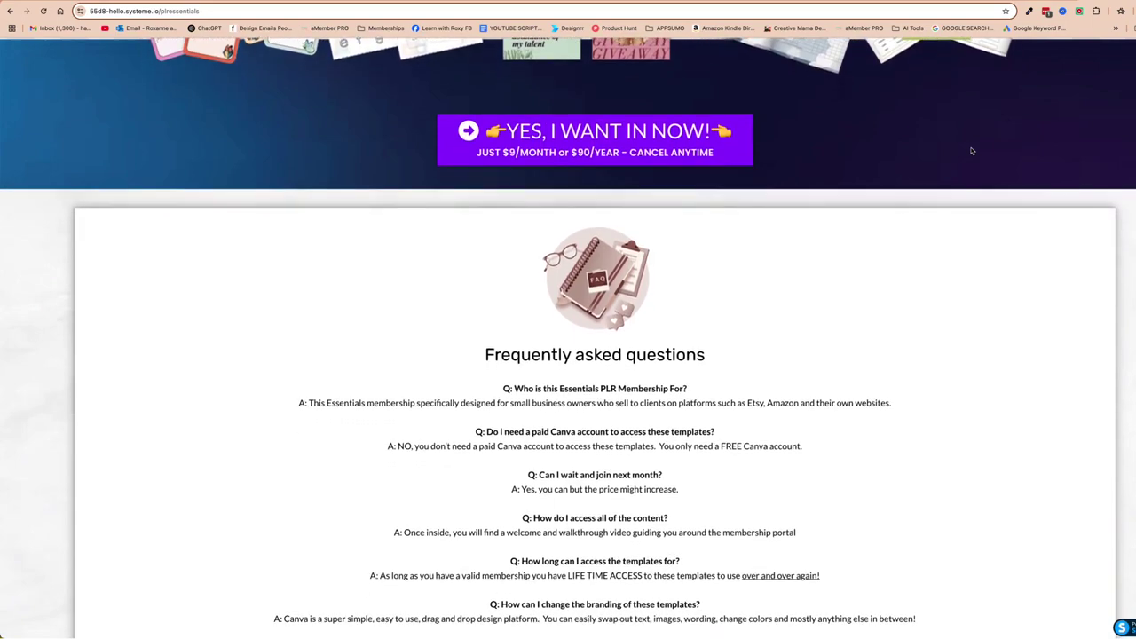
{"action": "scroll", "coordinate": [971, 151], "scroll_direction": "down", "scroll_amount": 2}
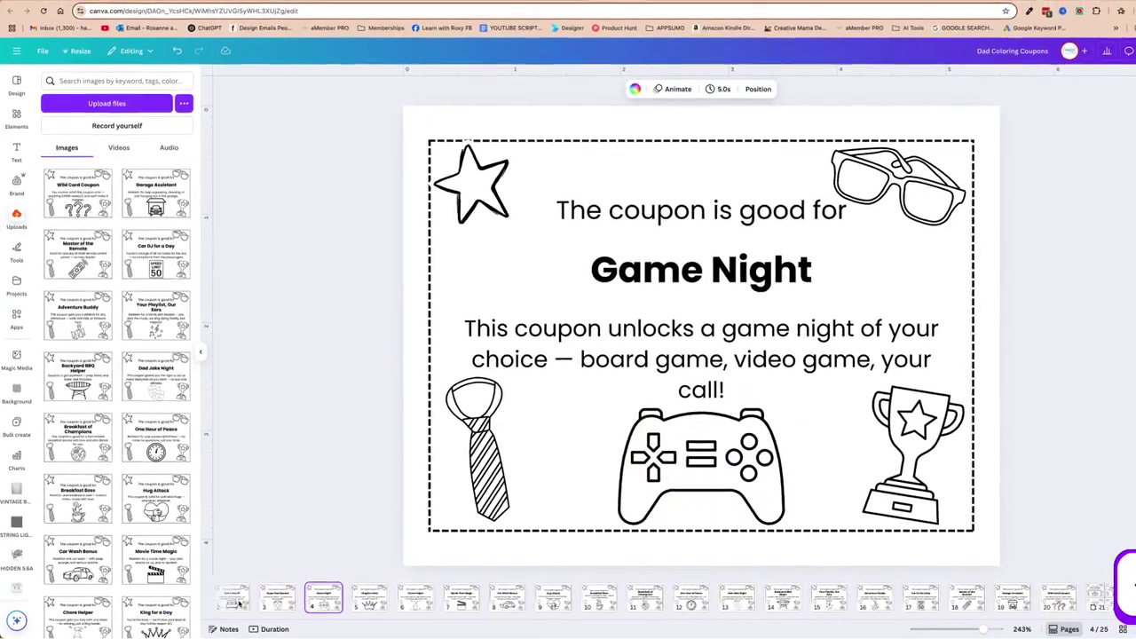
- Switch to the Dad Coloring Coupons design in Canva and review the coupons from page 4 through page 15
{"action": "key", "text": "Right"}
{"action": "key", "text": "Right"}
{"action": "key", "text": "Right"}
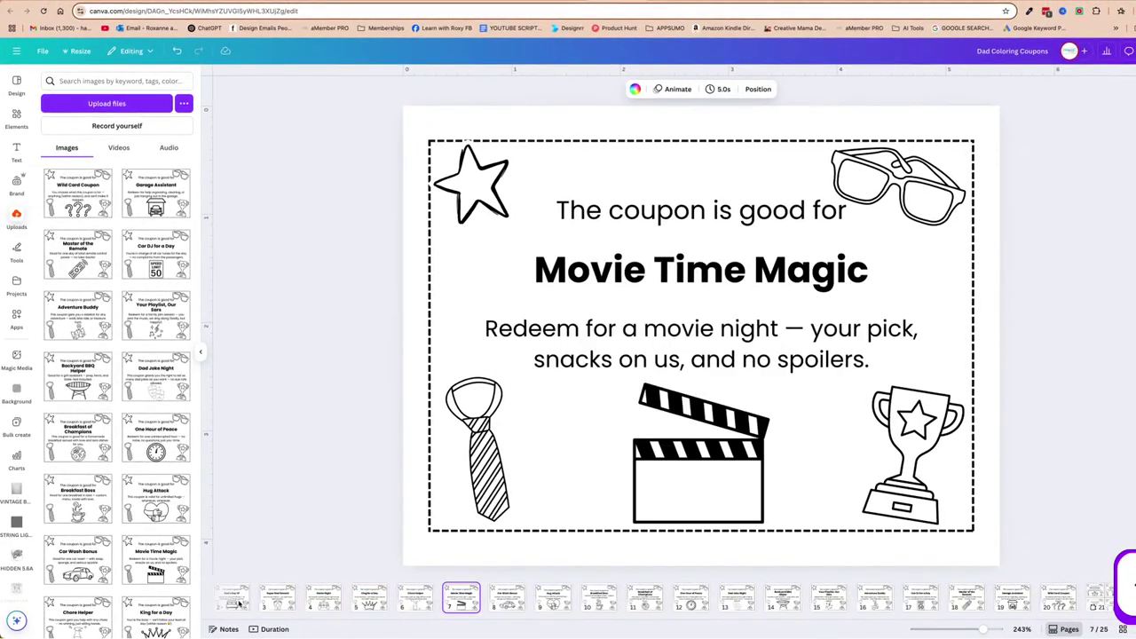
{"action": "key", "text": "Right"}
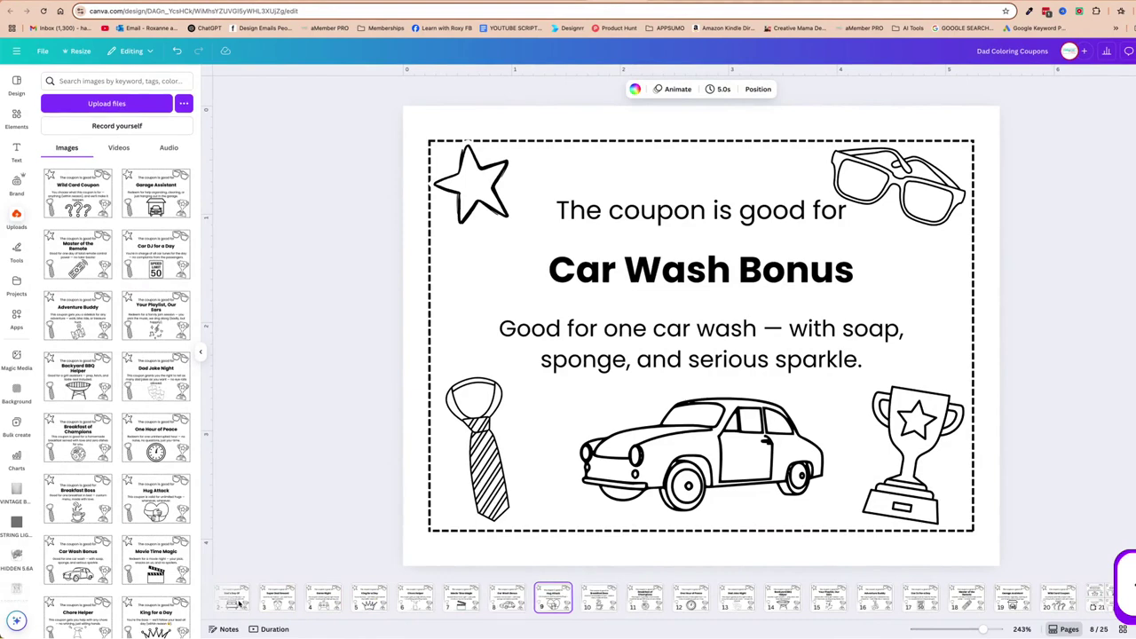
{"action": "key", "text": "Right"}
{"action": "key", "text": "Right"}
{"action": "key", "text": "Right"}
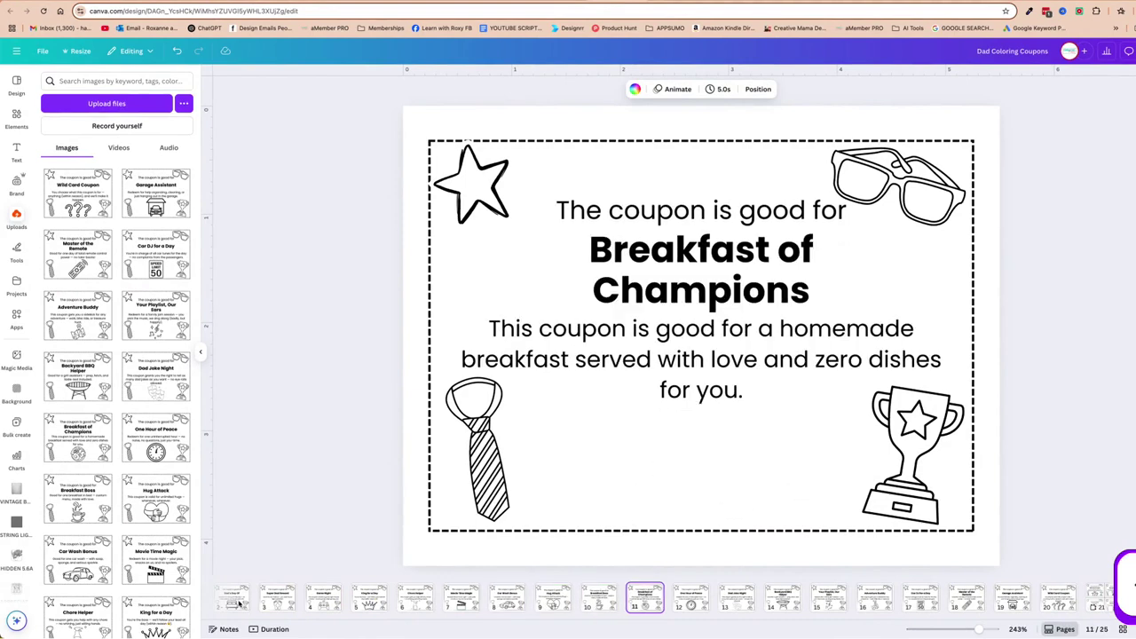
{"action": "key", "text": "Right"}
{"action": "key", "text": "Right"}
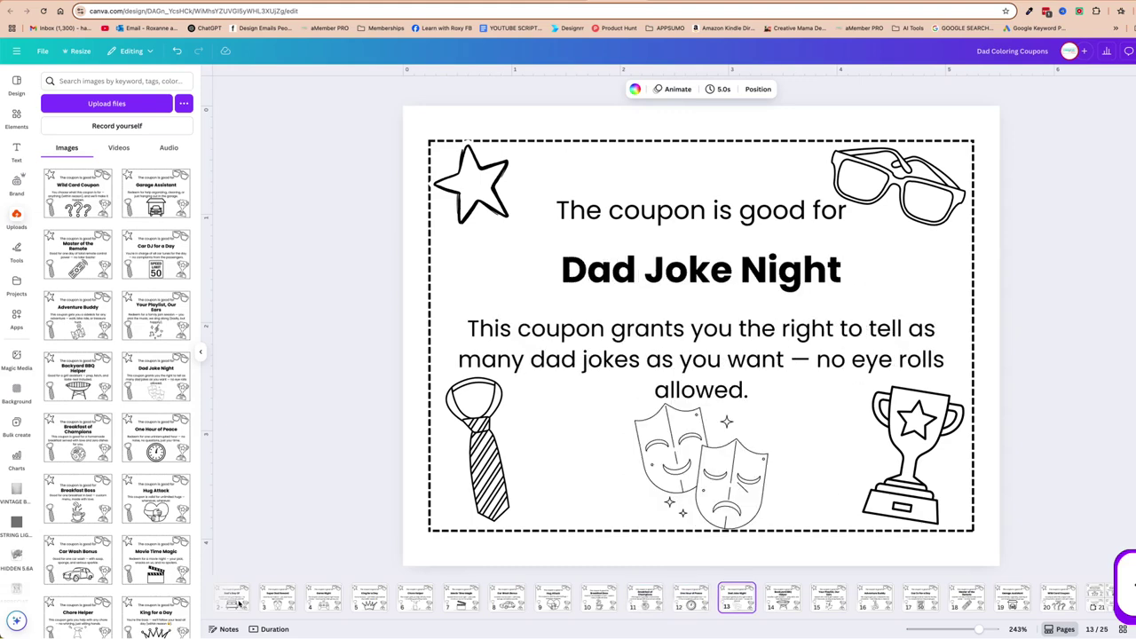
{"action": "key", "text": "Right"}
{"action": "key", "text": "Right"}
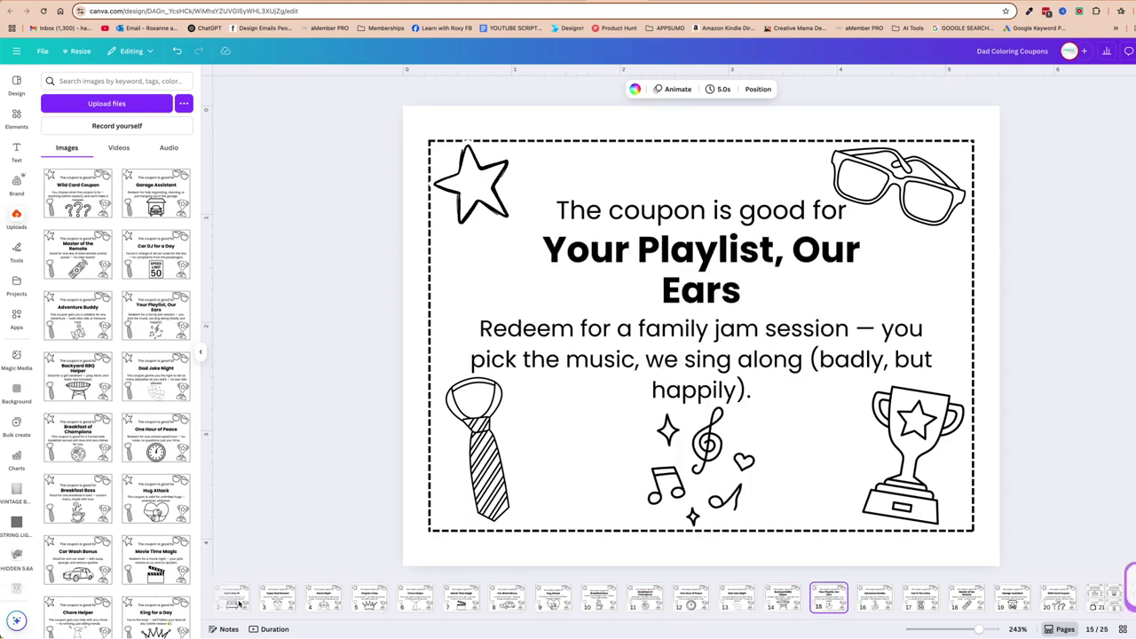